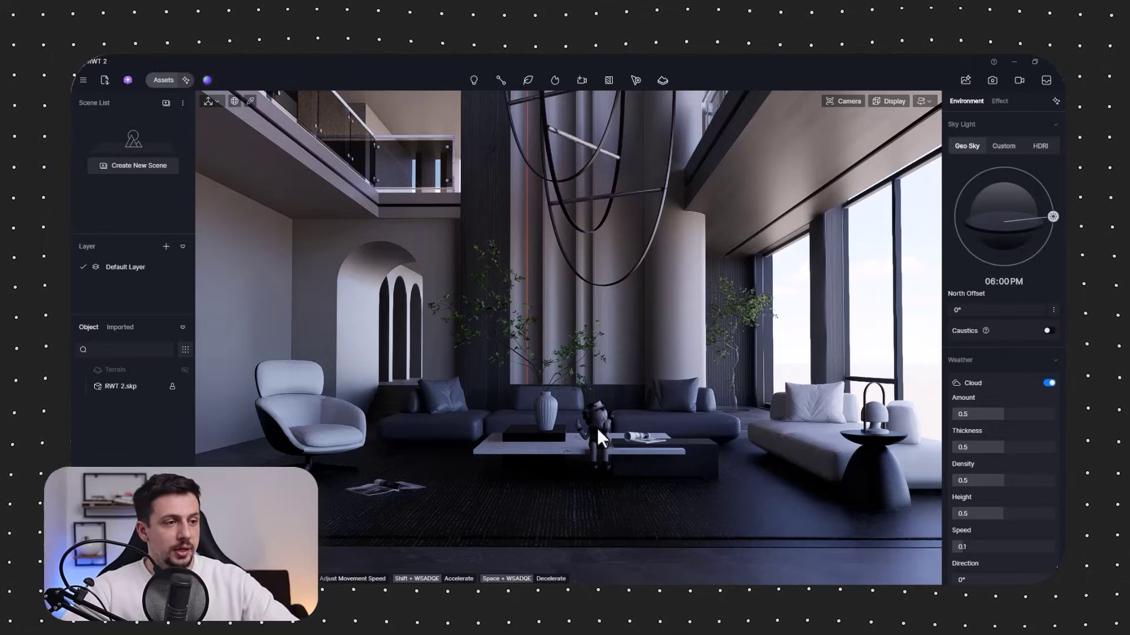
Frame the living room frontally around the sofas and coffee table and save the view as a new scene
key("s")
right_click_drag(568, 338, 493, 334)
key("w")
key("d")
key("a")
key("w")
key("s")
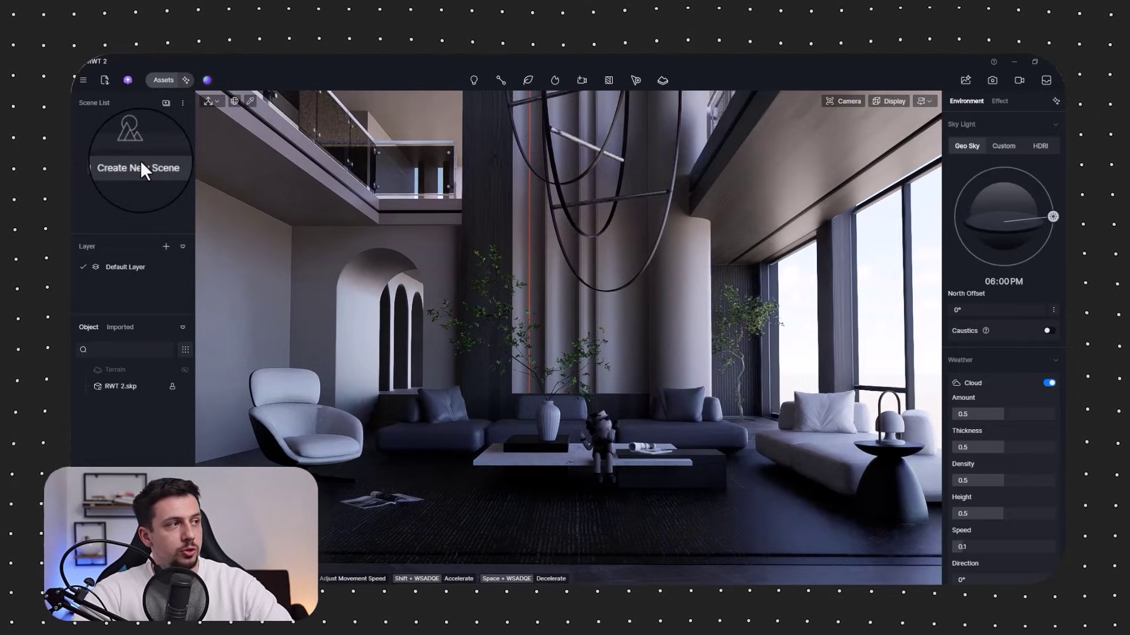
key("e")
key("q")
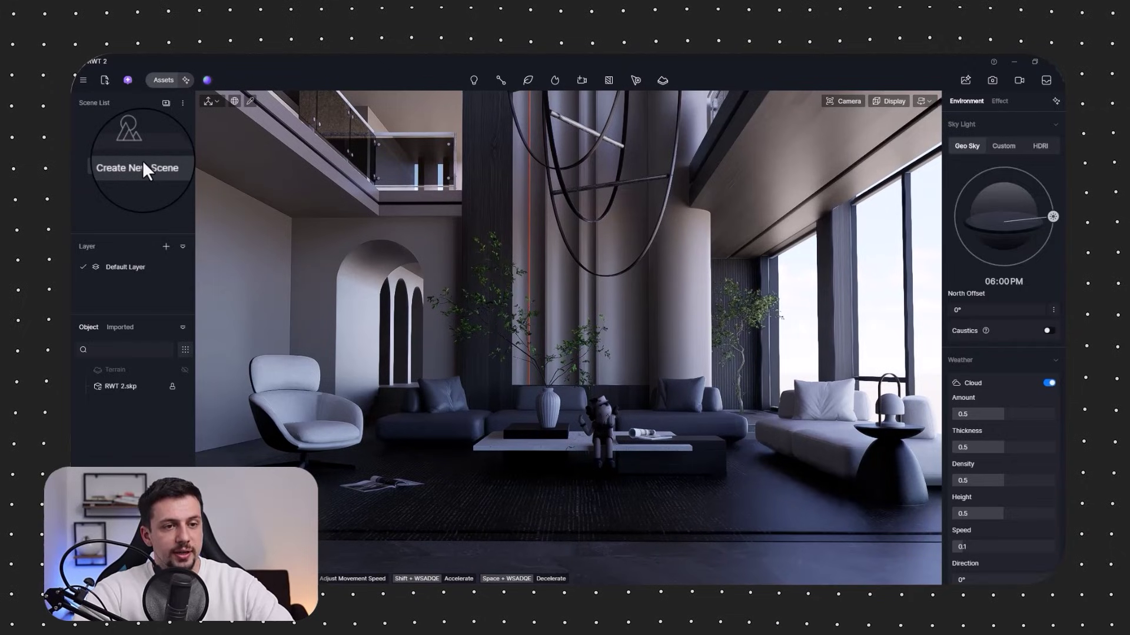
left_click(142, 160)
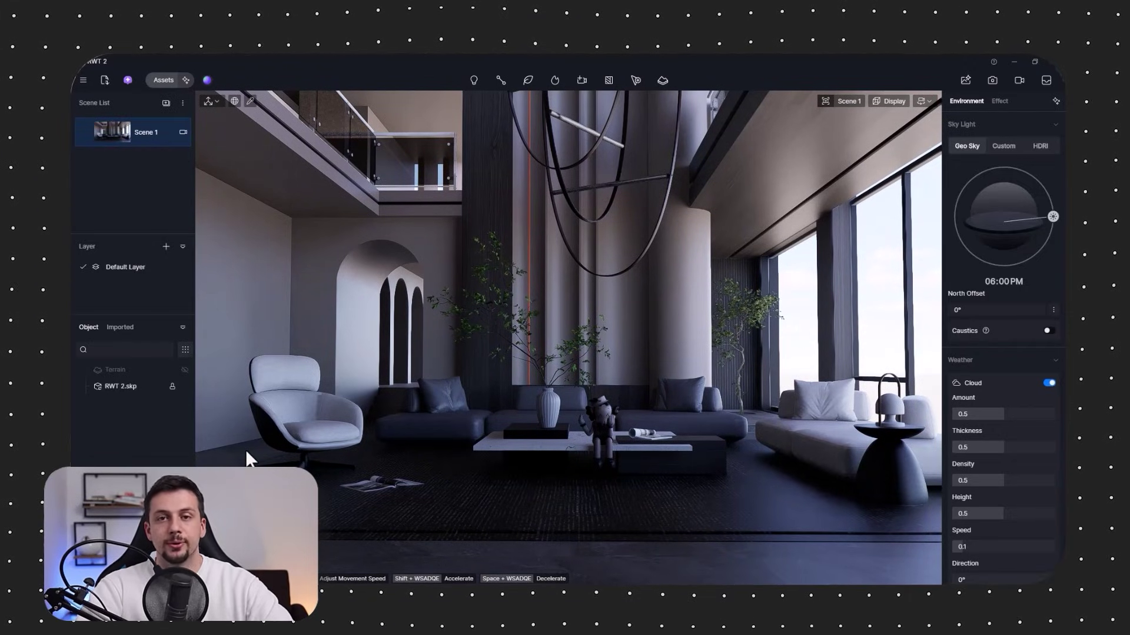
Set the Scene 1 camera to Two-point Perspective projection with a 16:9 aspect ratio
mouse_move(124, 135)
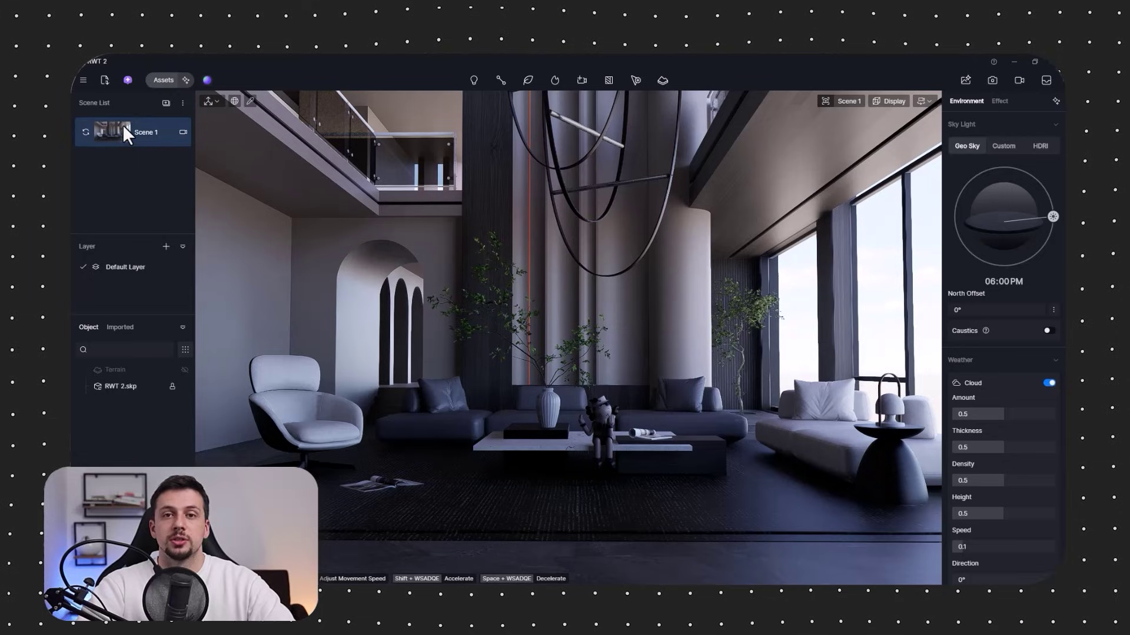
left_click(183, 133)
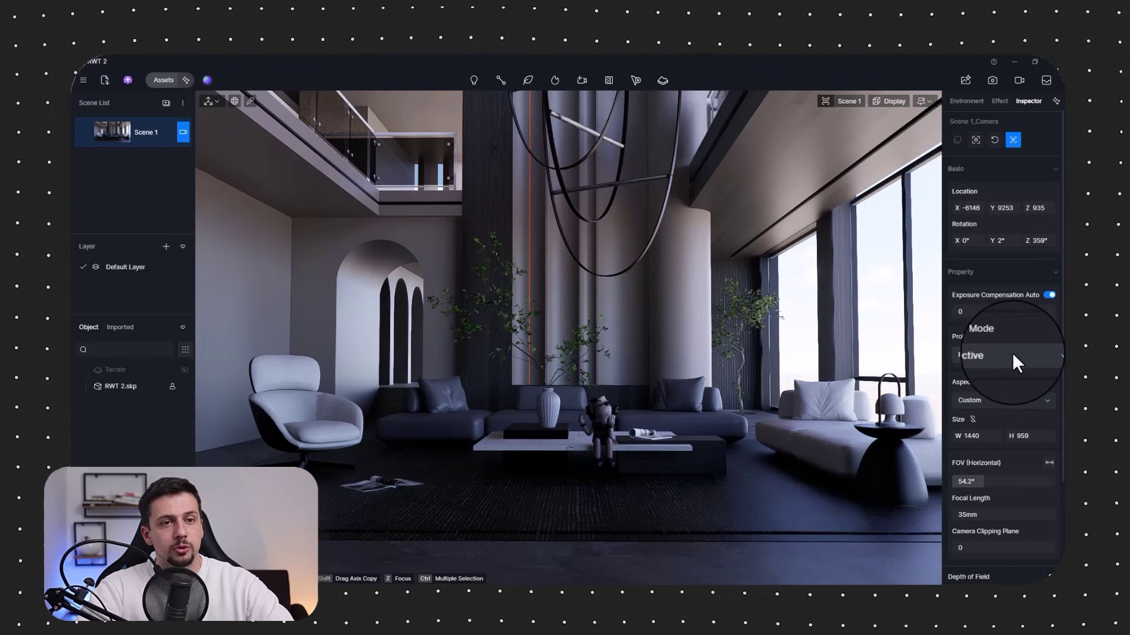
left_click(1012, 353)
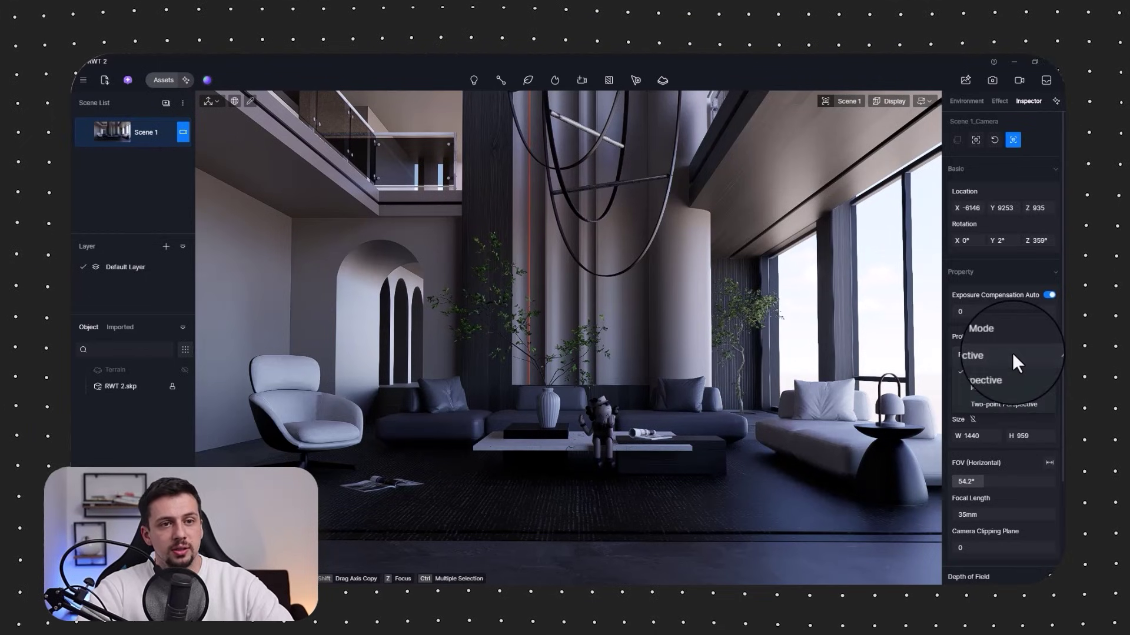
left_click(1010, 405)
left_click(1018, 402)
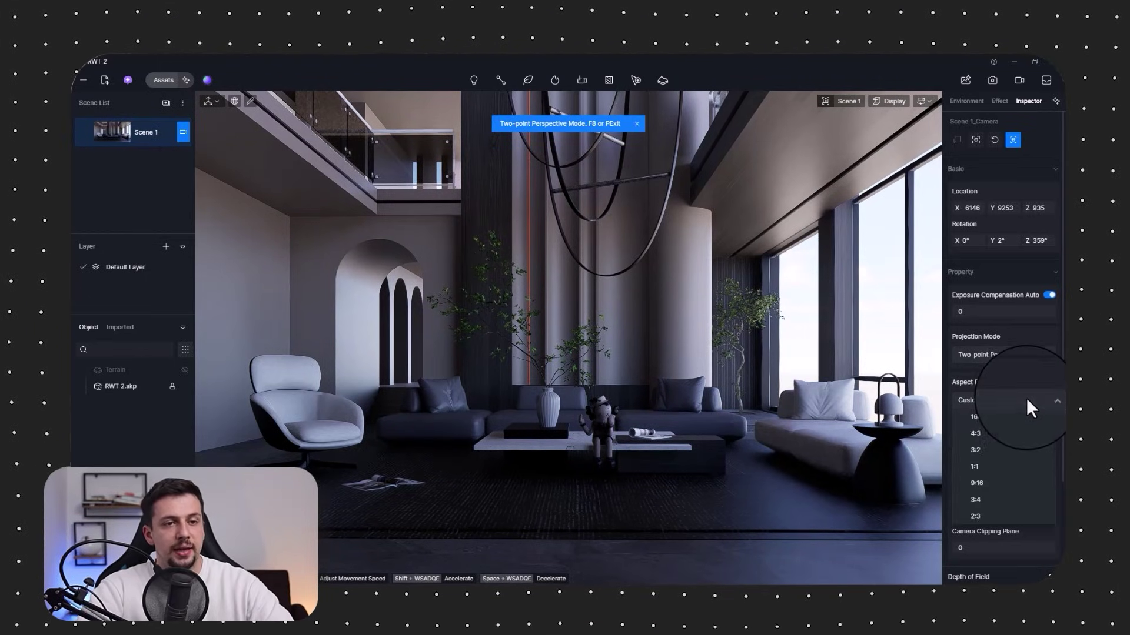
left_click(1029, 415)
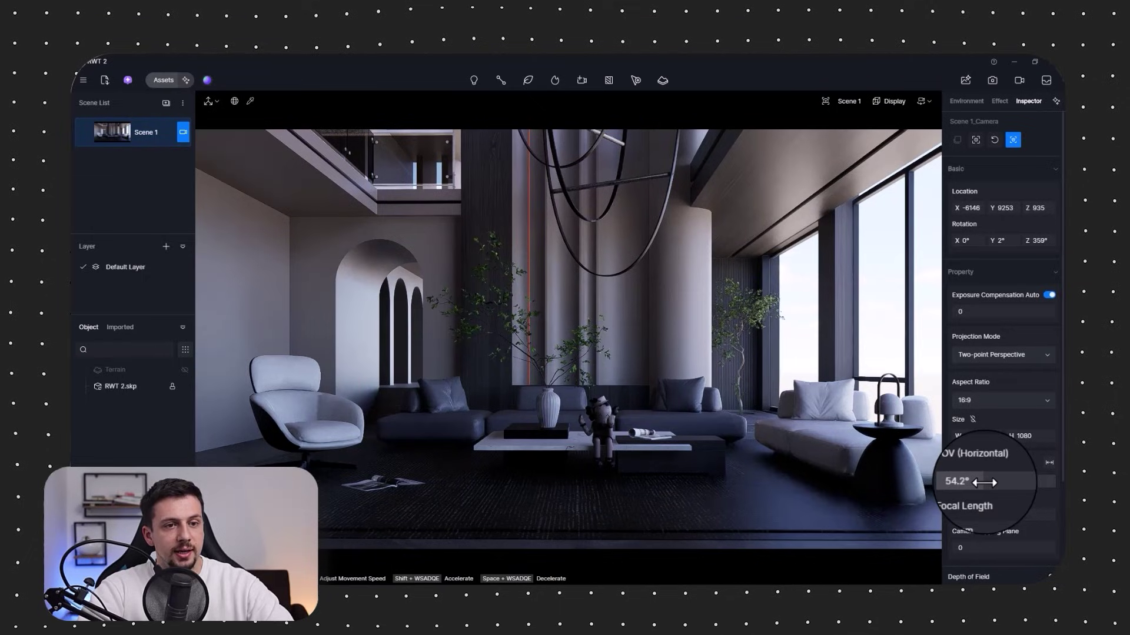
Widen the camera's horizontal FOV to 60.2° and reposition the camera to frame the seating area
left_click_drag(984, 483, 988, 482)
right_click_drag(568, 340, 582, 340)
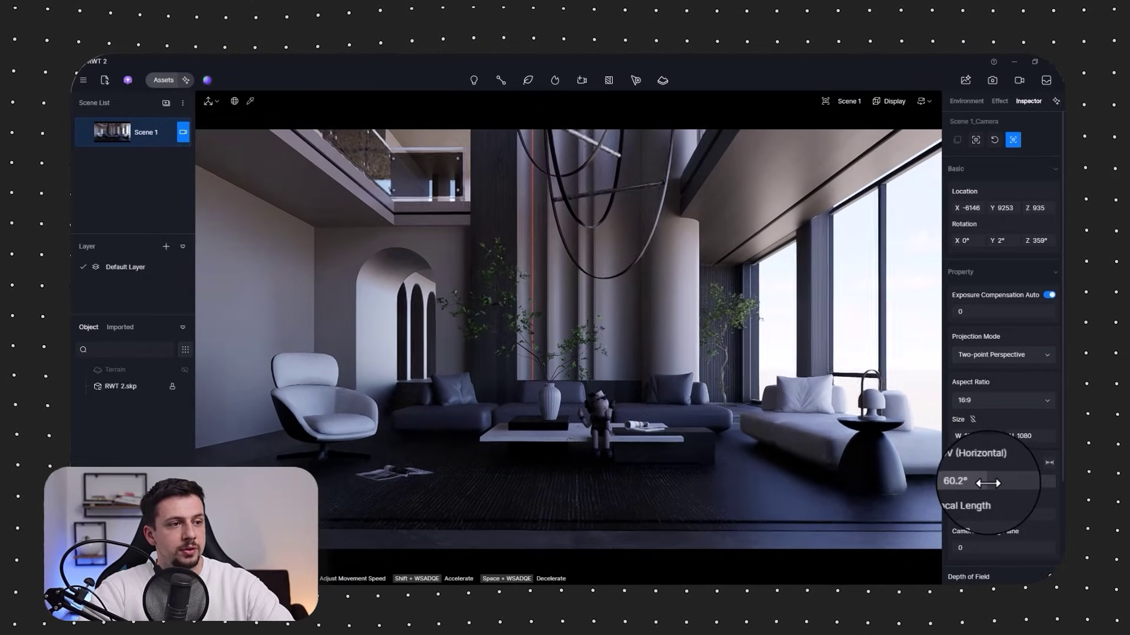
scroll(568, 339, "up", 1)
key("s")
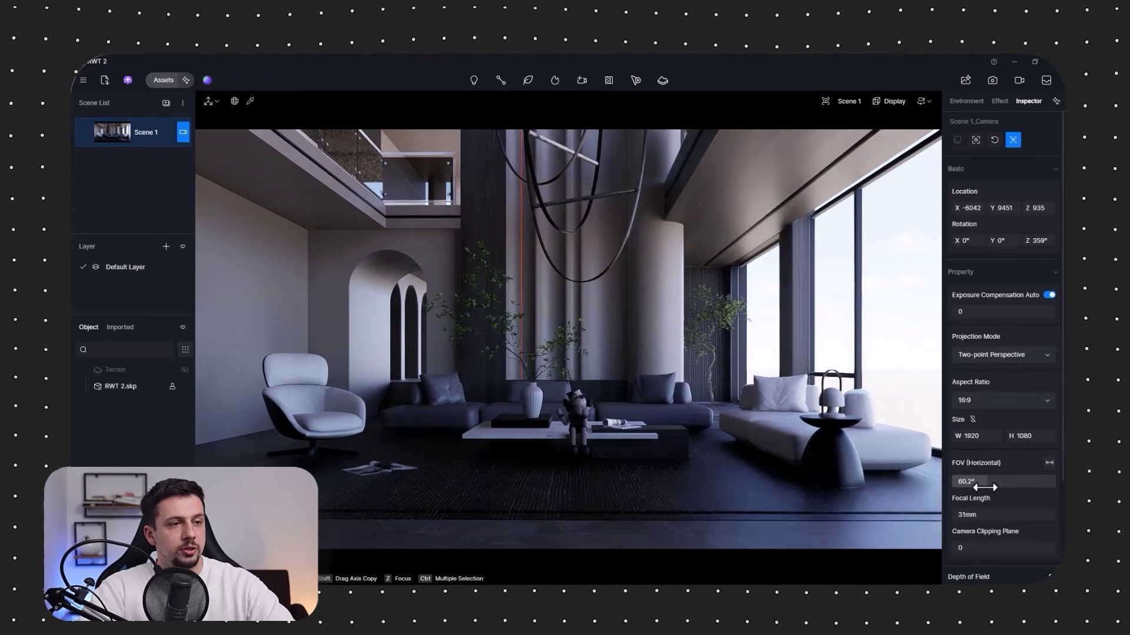
key("a")
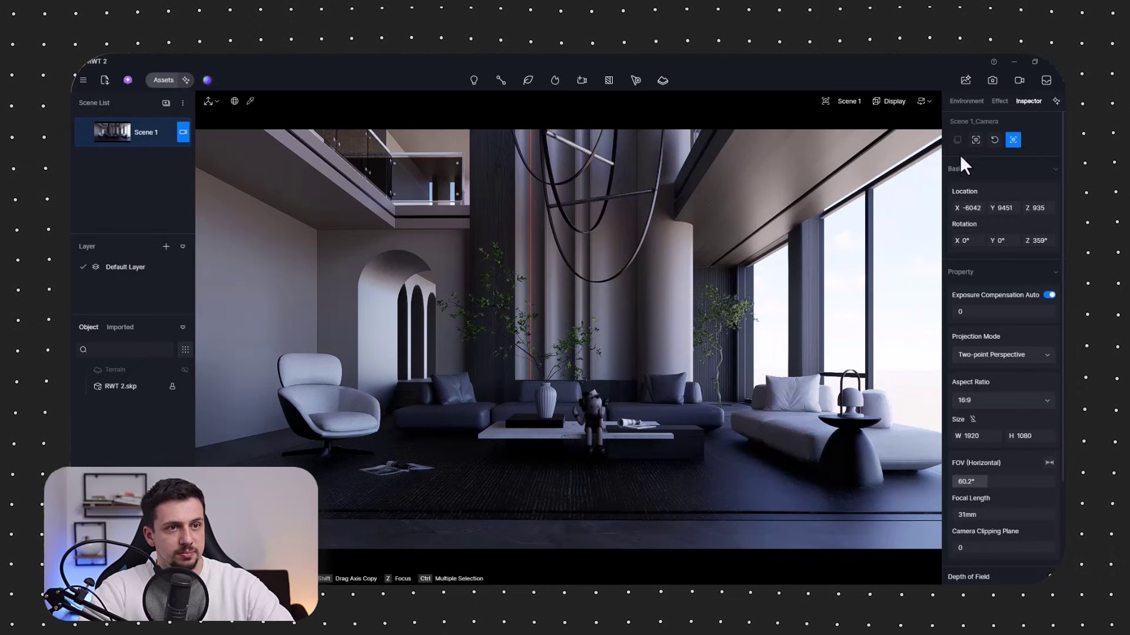
Switch the environment's sky light from Geo Sky to HDRI
left_click(967, 101)
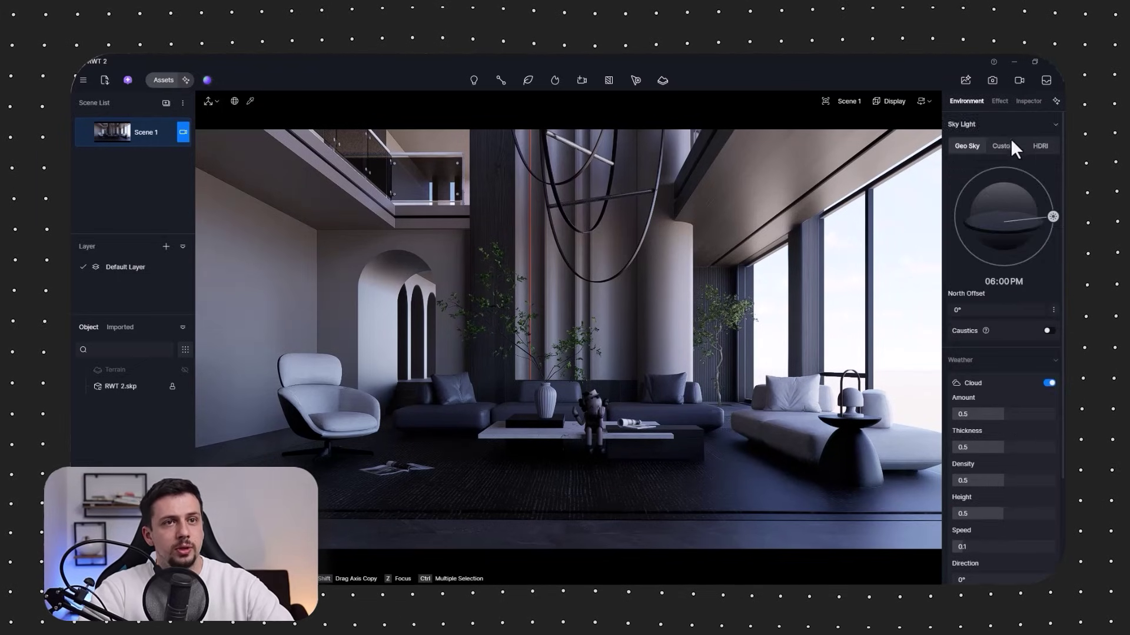
left_click(1033, 146)
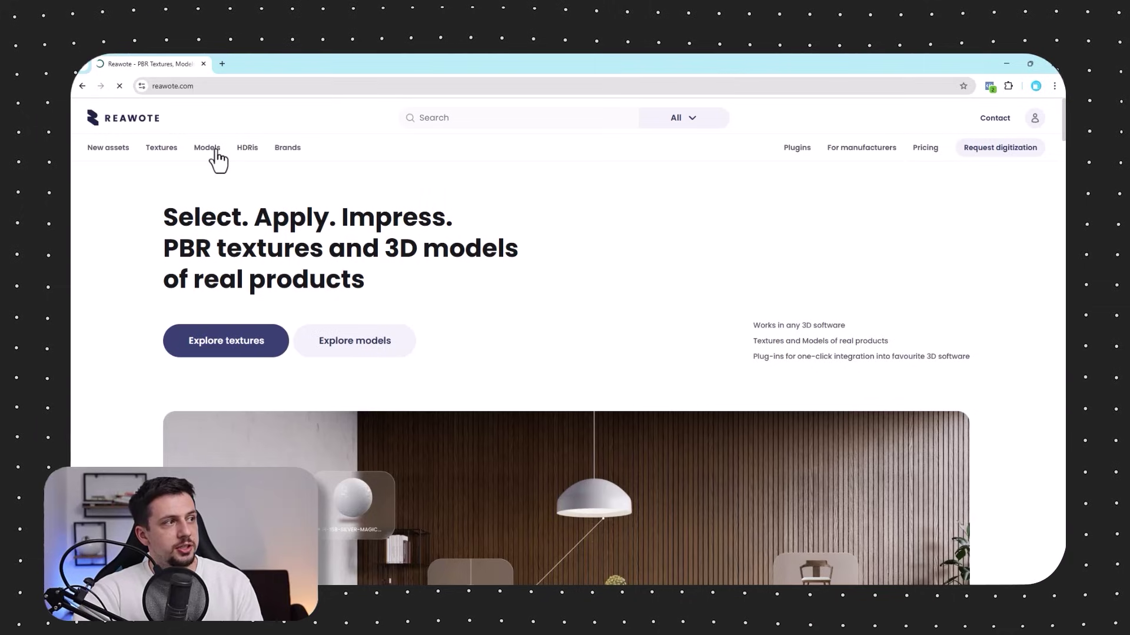
In the browser, look through the HDRIs category on the Reawote website and download the VILLAGE-MEADOW HDRI
scroll(546, 324, "down", 1)
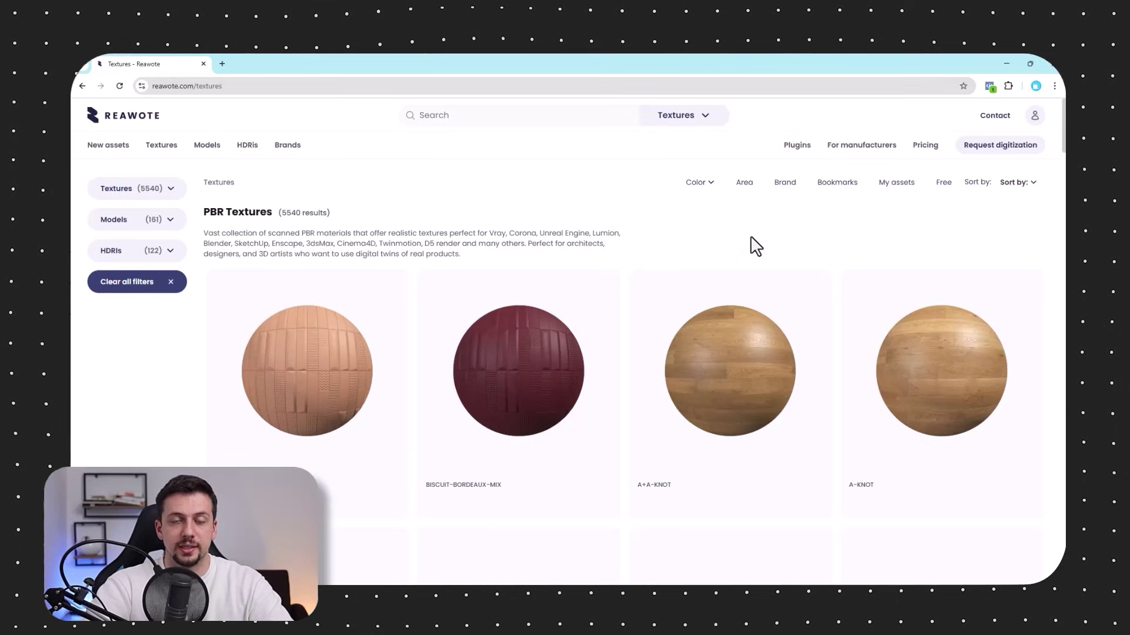
left_click(247, 145)
left_click_drag(429, 61, 520, 512)
left_click_drag(447, 490, 587, 55)
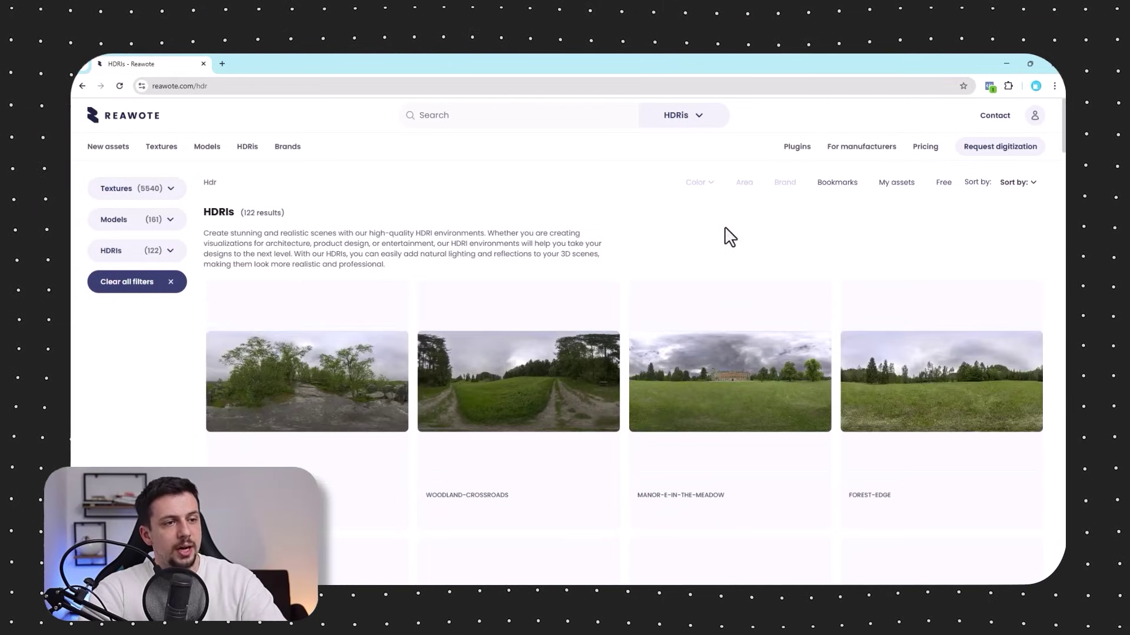
scroll(765, 236, "down", 2)
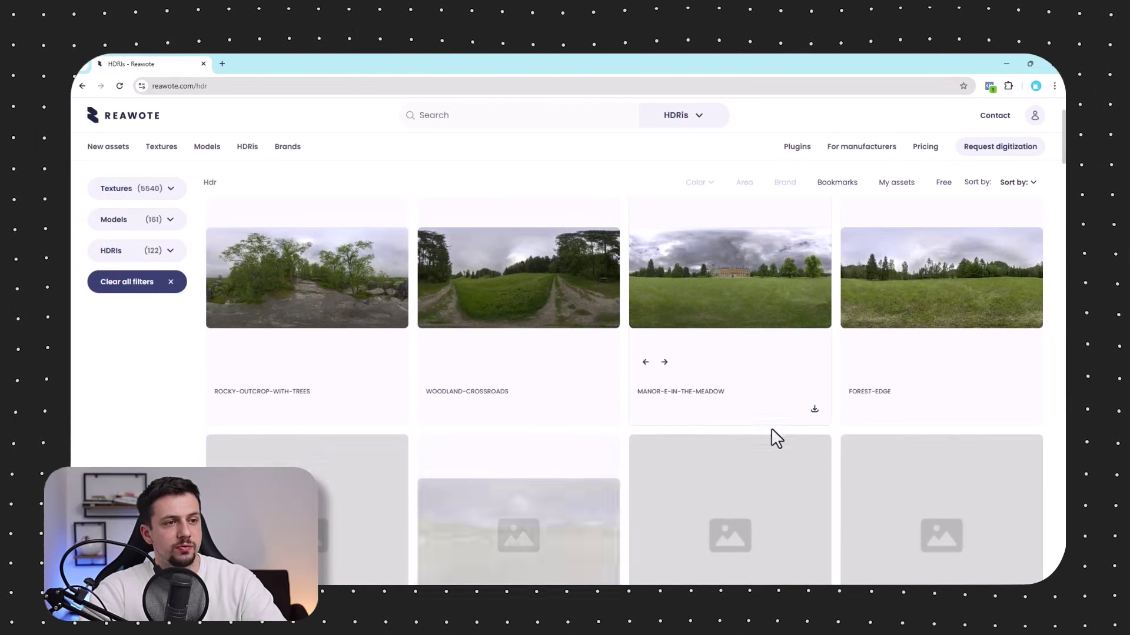
scroll(840, 447, "down", 1)
scroll(839, 440, "down", 5)
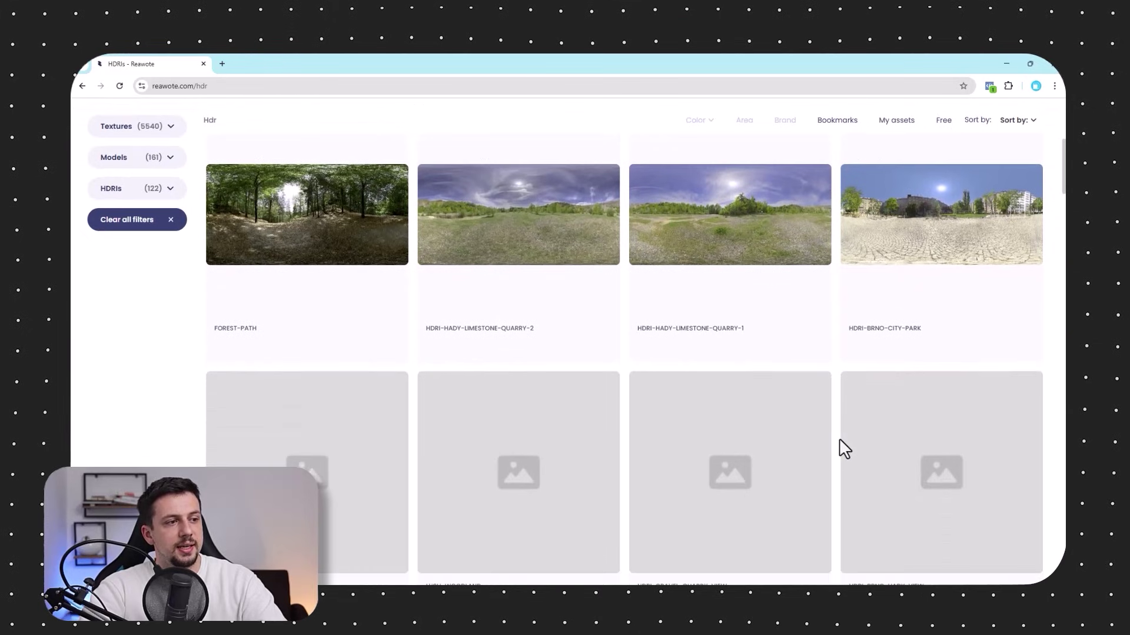
scroll(845, 454, "down", 2)
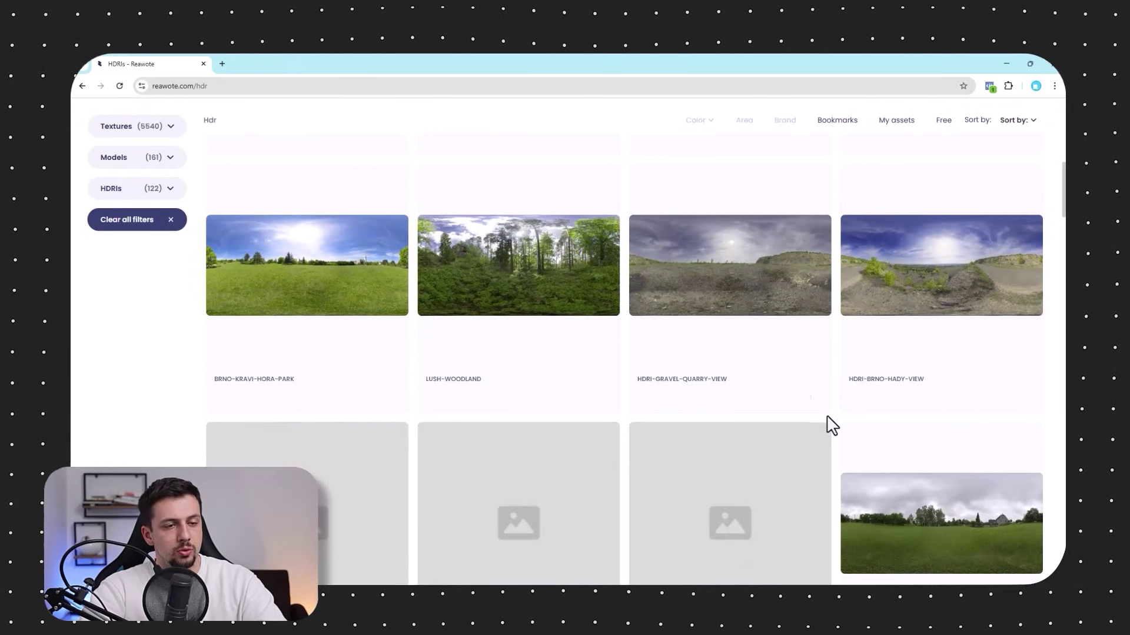
scroll(827, 423, "down", 2)
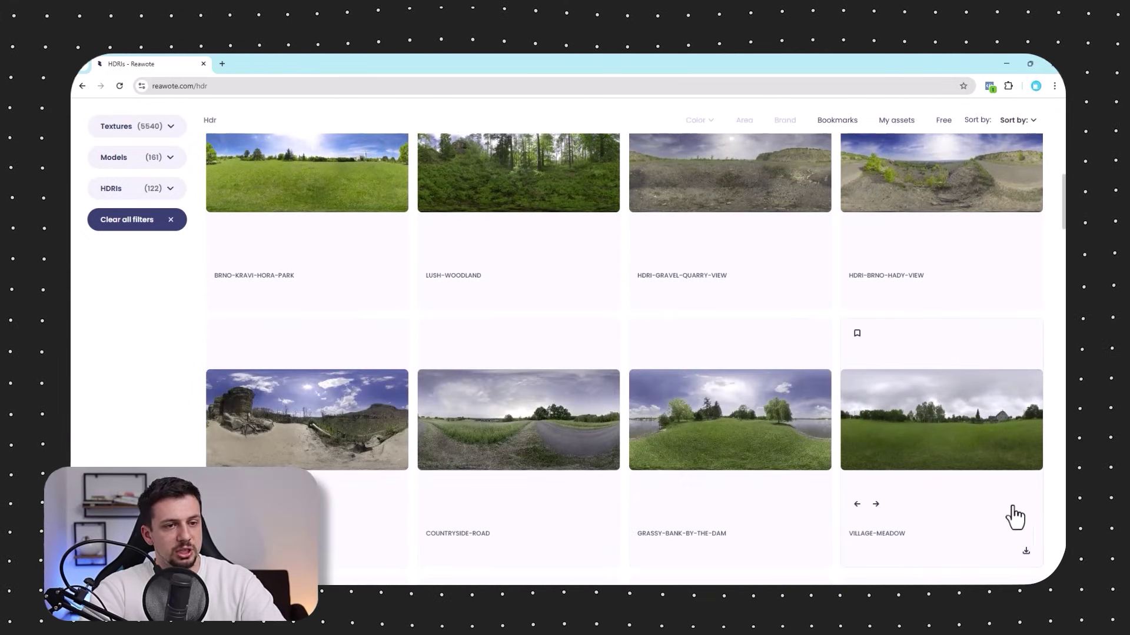
left_click(1008, 64)
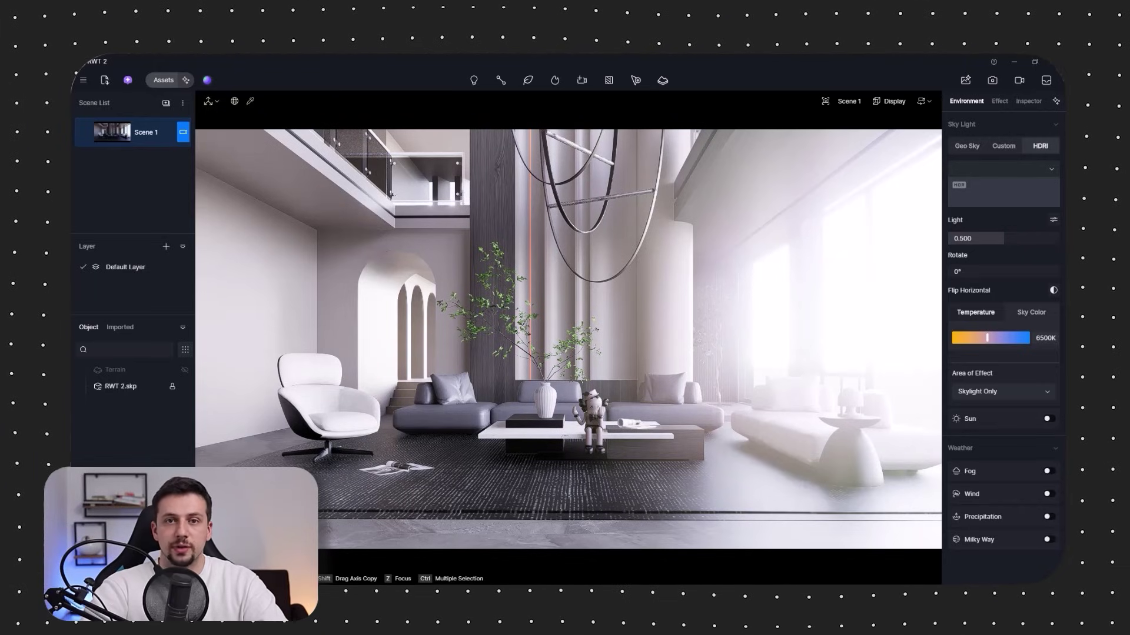
Load the downloaded village meadow HDR file as a custom HDRI for the sky light
left_click(1039, 191)
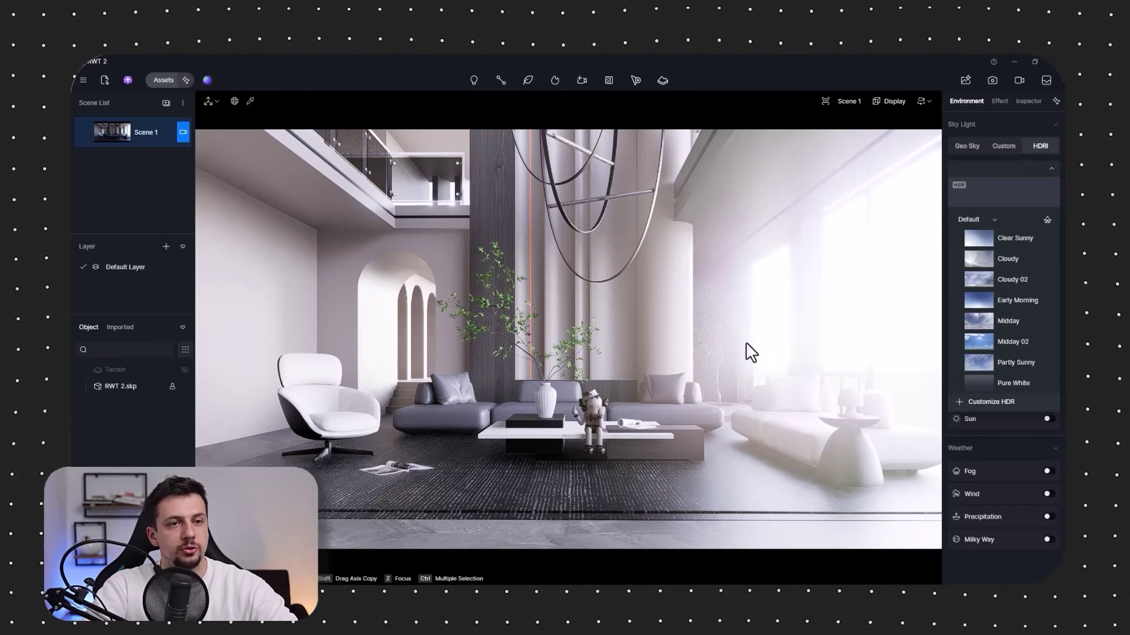
left_click(990, 402)
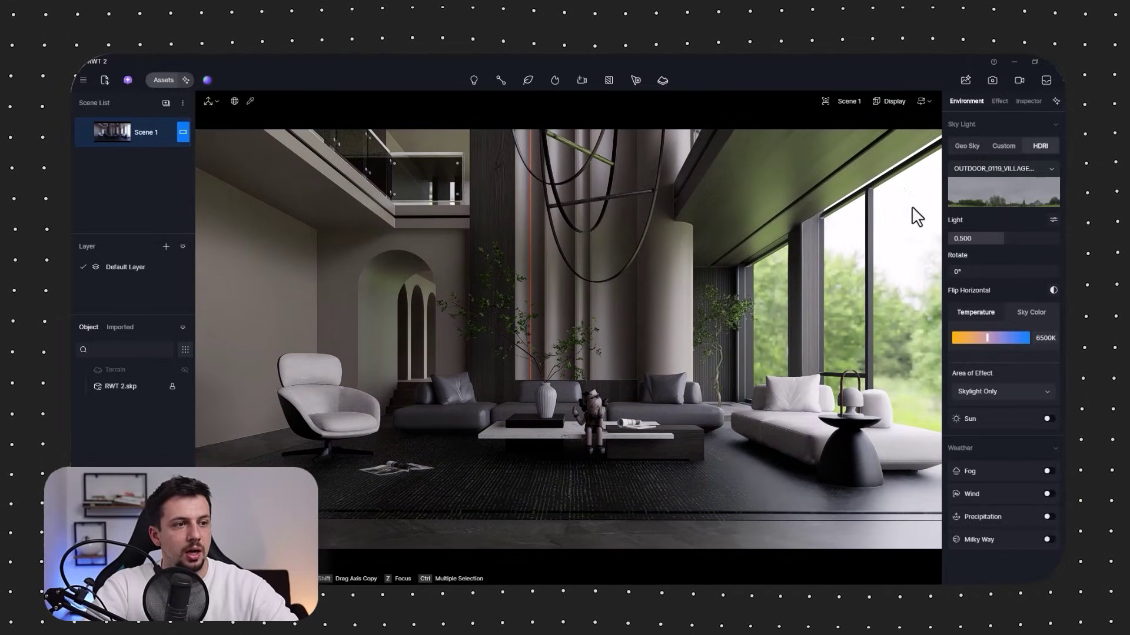
Rotate the HDRI to 83.3° and set its separate skylight intensity to 1.000
left_click_drag(954, 272, 982, 270)
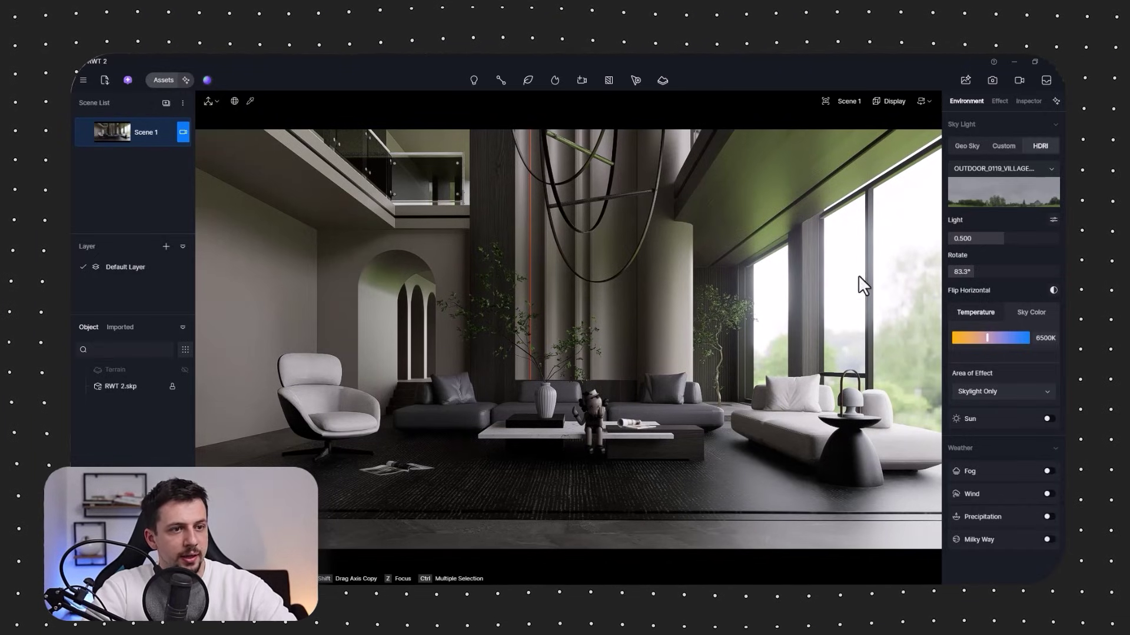
left_click(1053, 220)
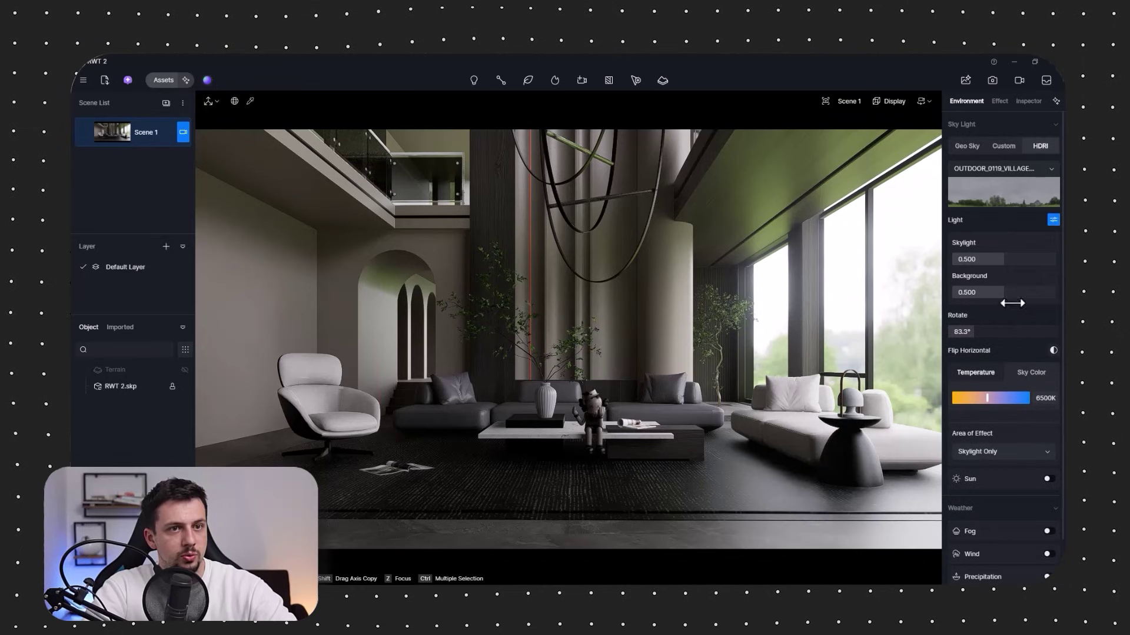
left_click_drag(1000, 259, 1054, 261)
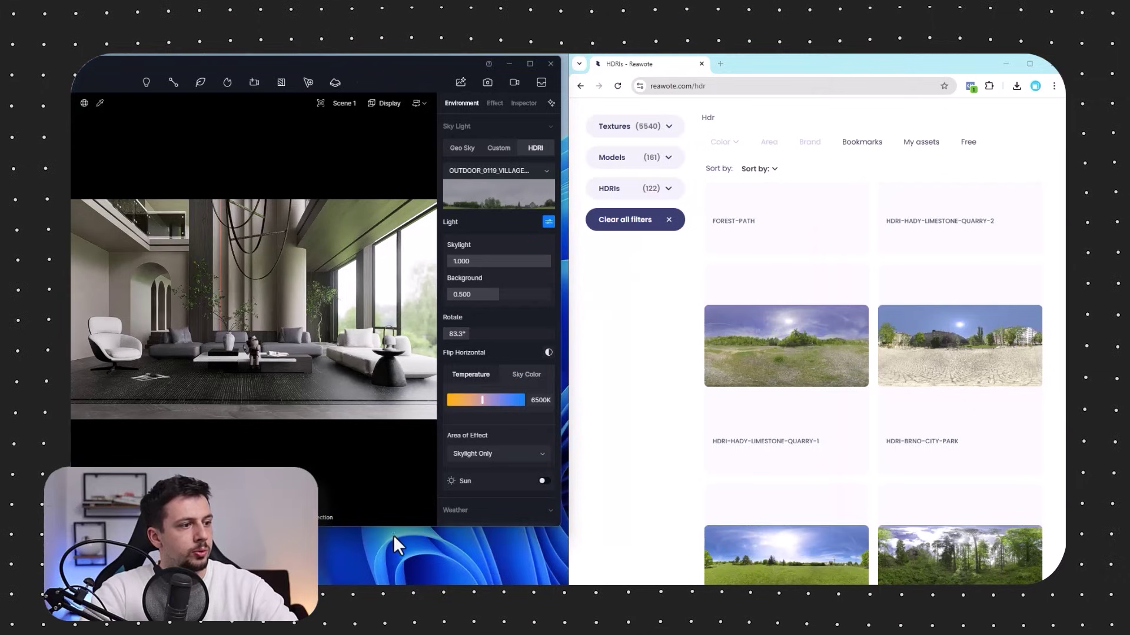
Resize and position the D5 Render window so it sits side by side with the browser
left_click_drag(400, 525, 419, 581)
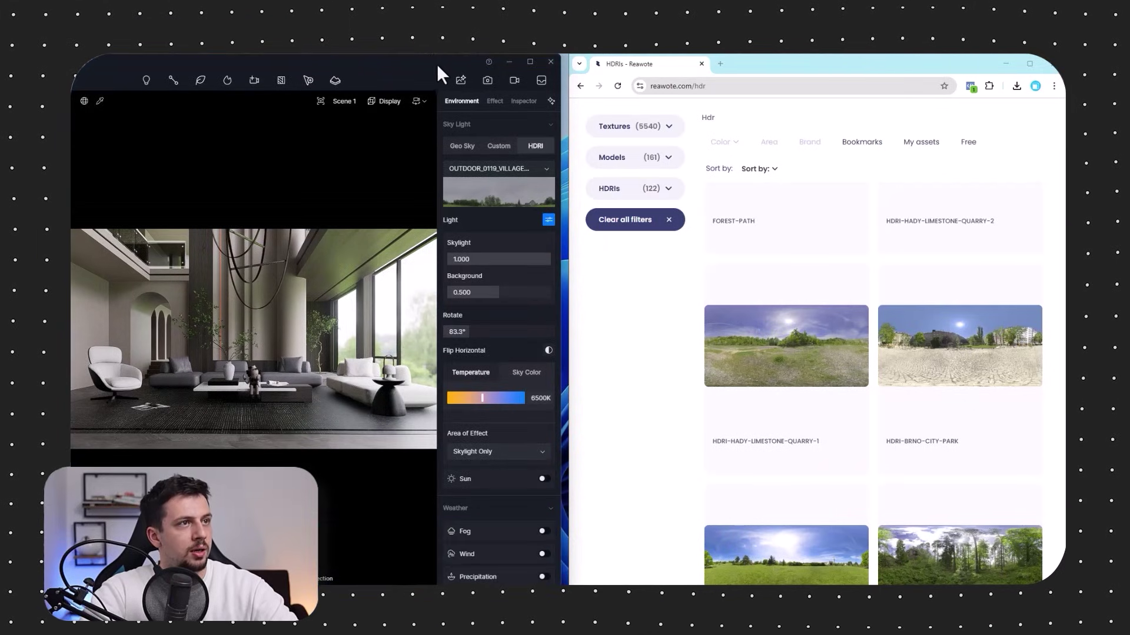
left_click_drag(437, 65, 449, 64)
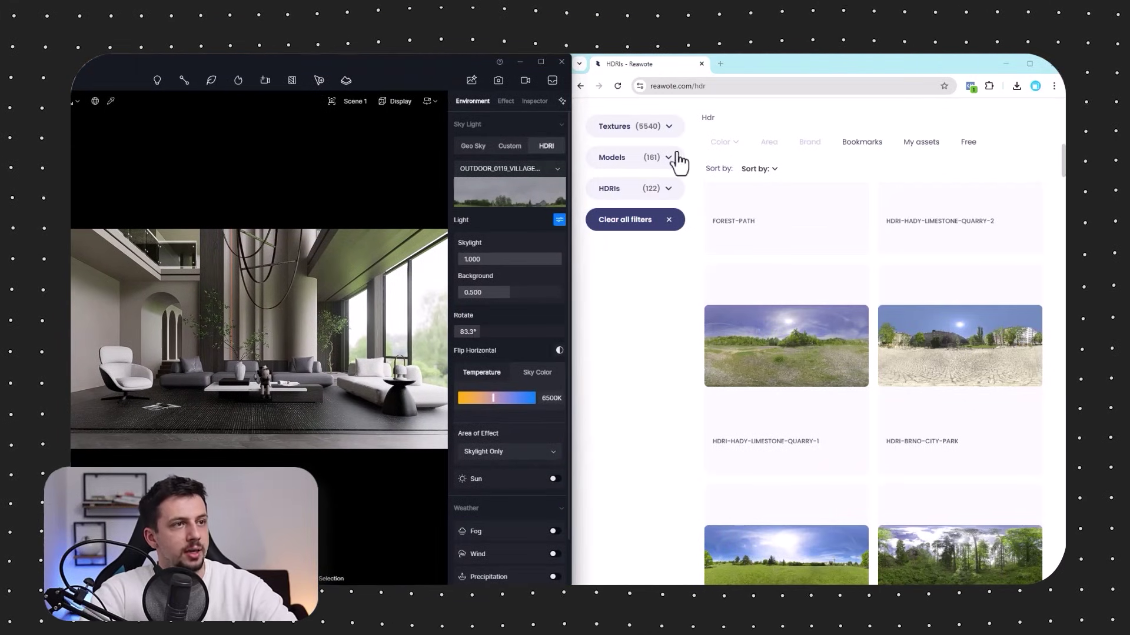
On the Reawote website, look through the Tiles textures and download the matt MARSTOOD-MARBLE-FIORDIBOSCO texture in 4K
left_click(641, 136)
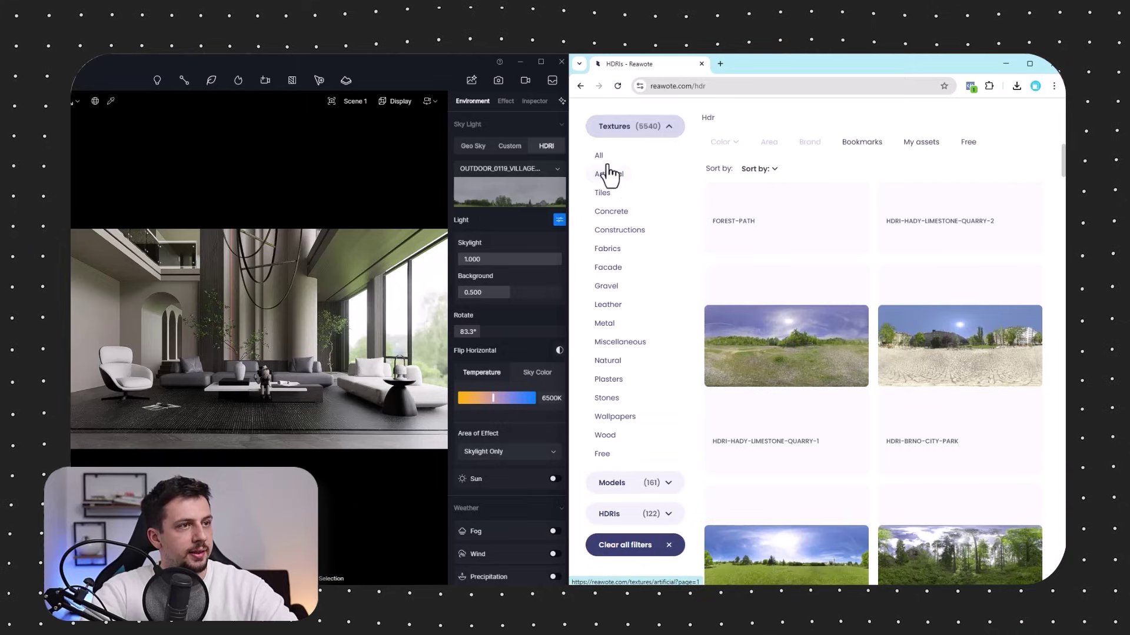
left_click(602, 193)
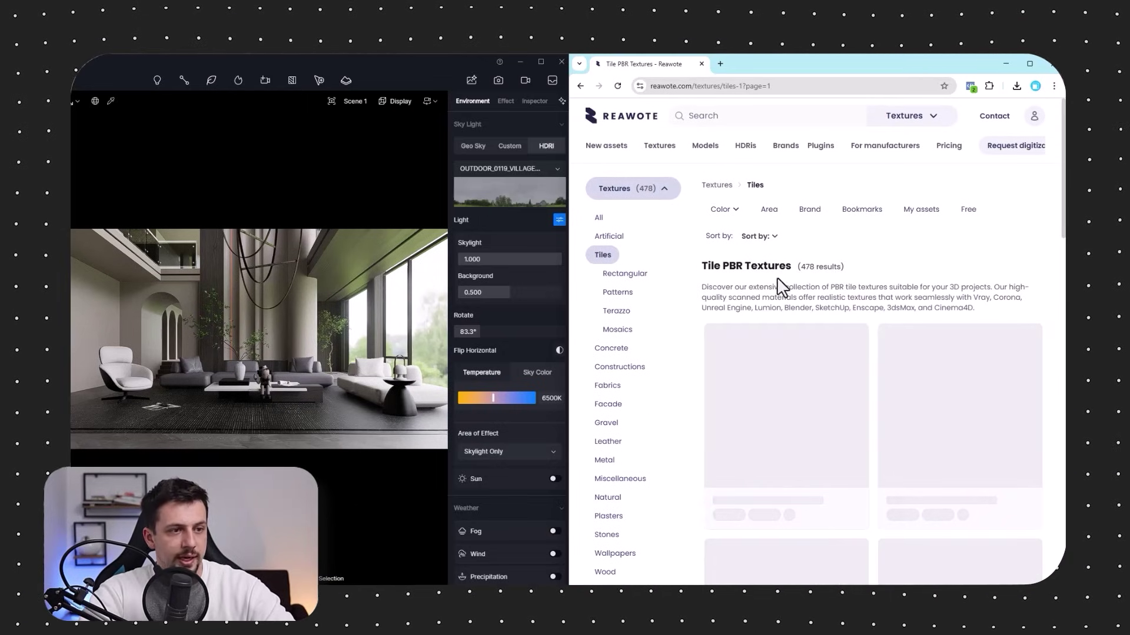
scroll(888, 361, "down", 1)
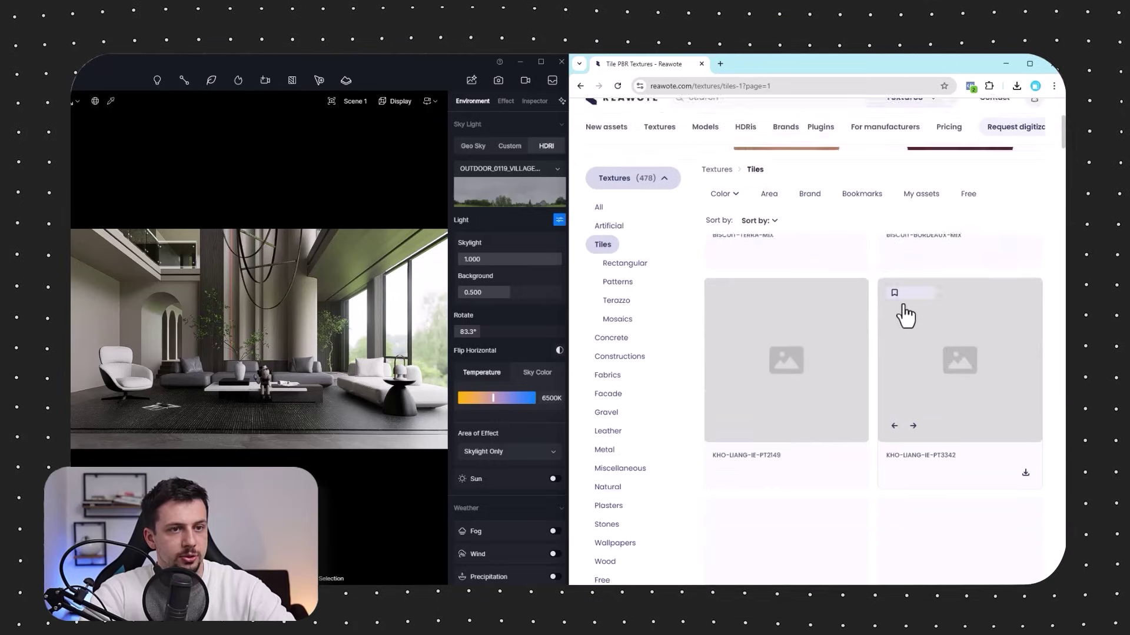
scroll(876, 416, "down", 2)
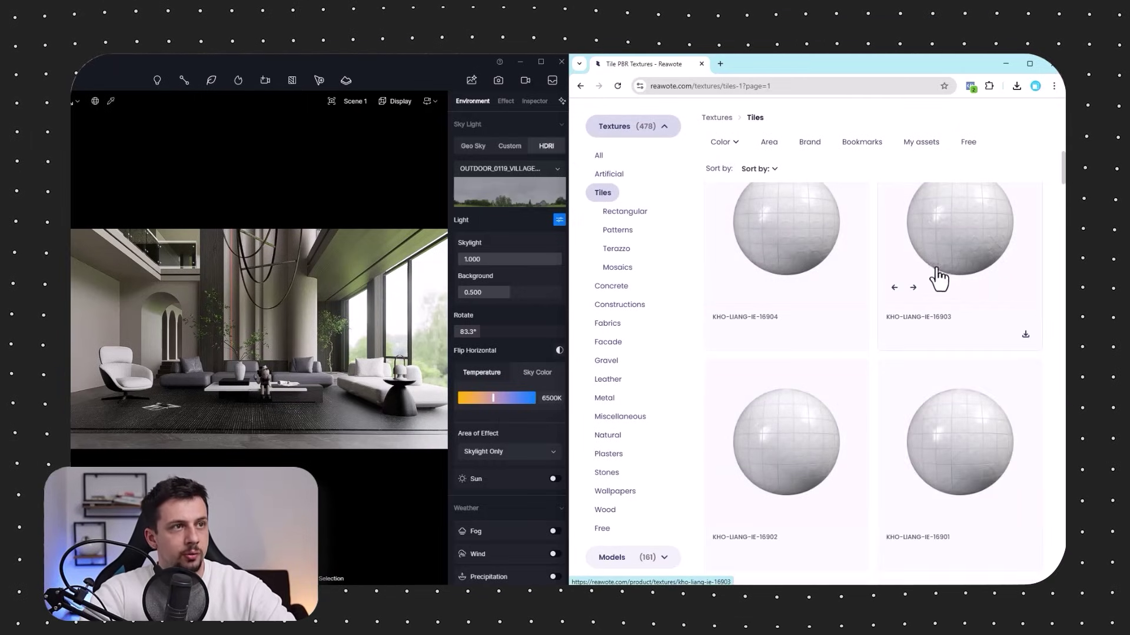
scroll(895, 341, "down", 1)
scroll(959, 388, "down", 2)
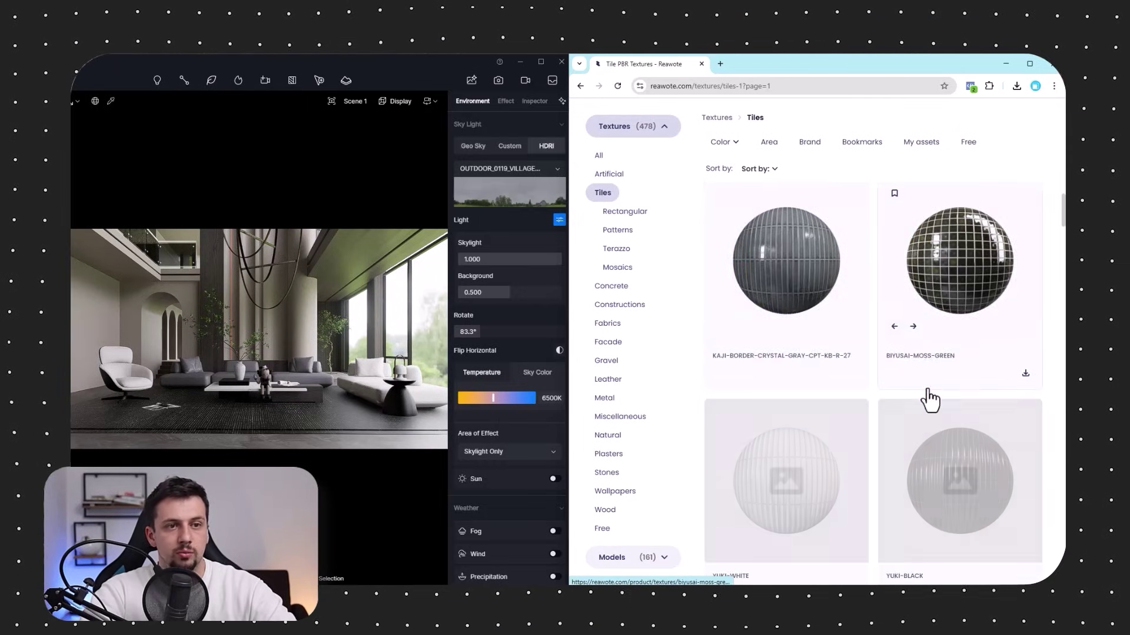
scroll(871, 303, "down", 6)
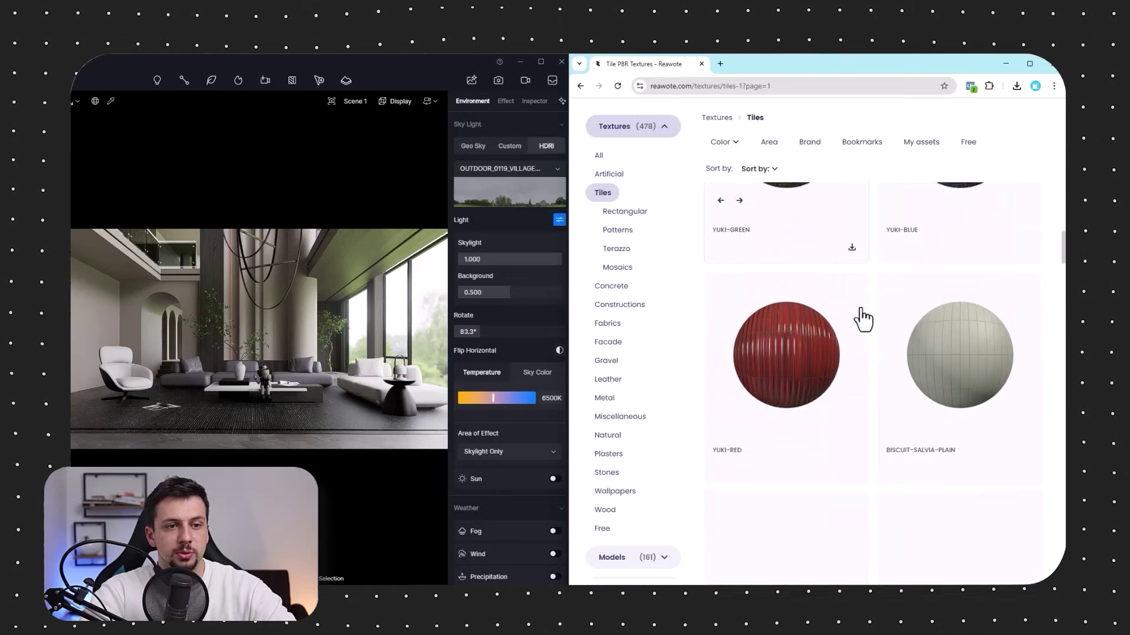
scroll(871, 329, "down", 6)
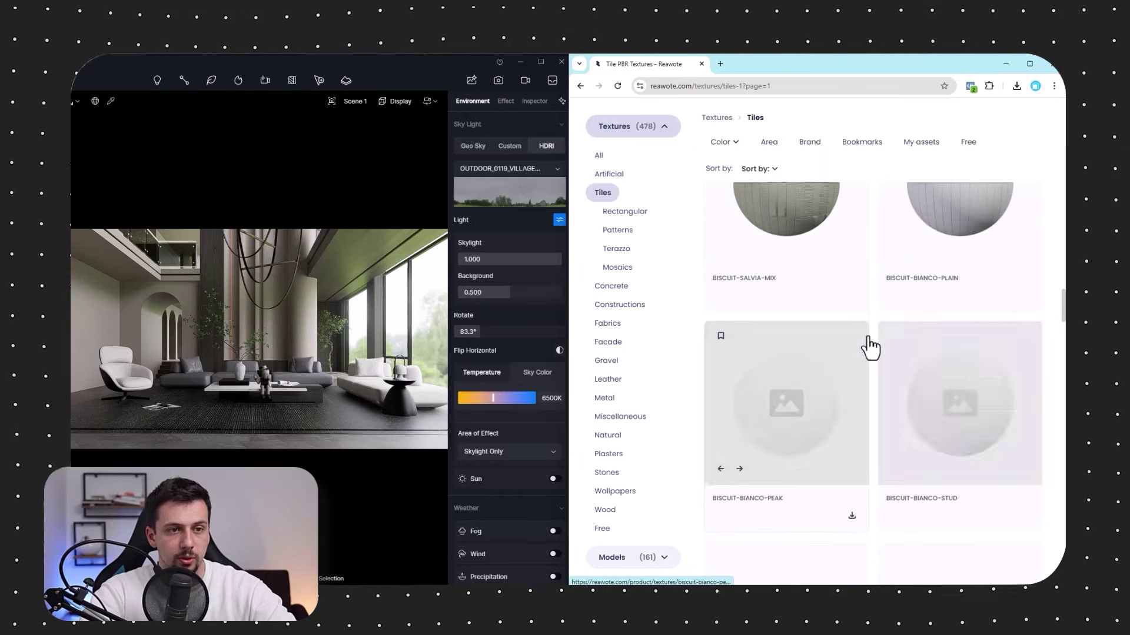
scroll(850, 414, "up", 1)
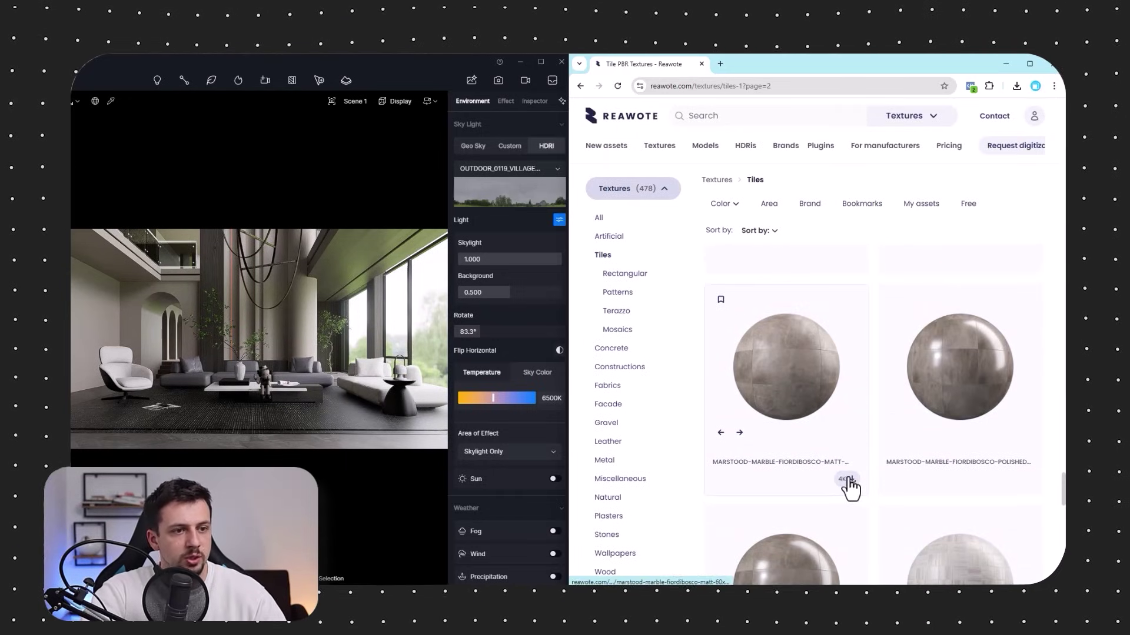
left_click(848, 480)
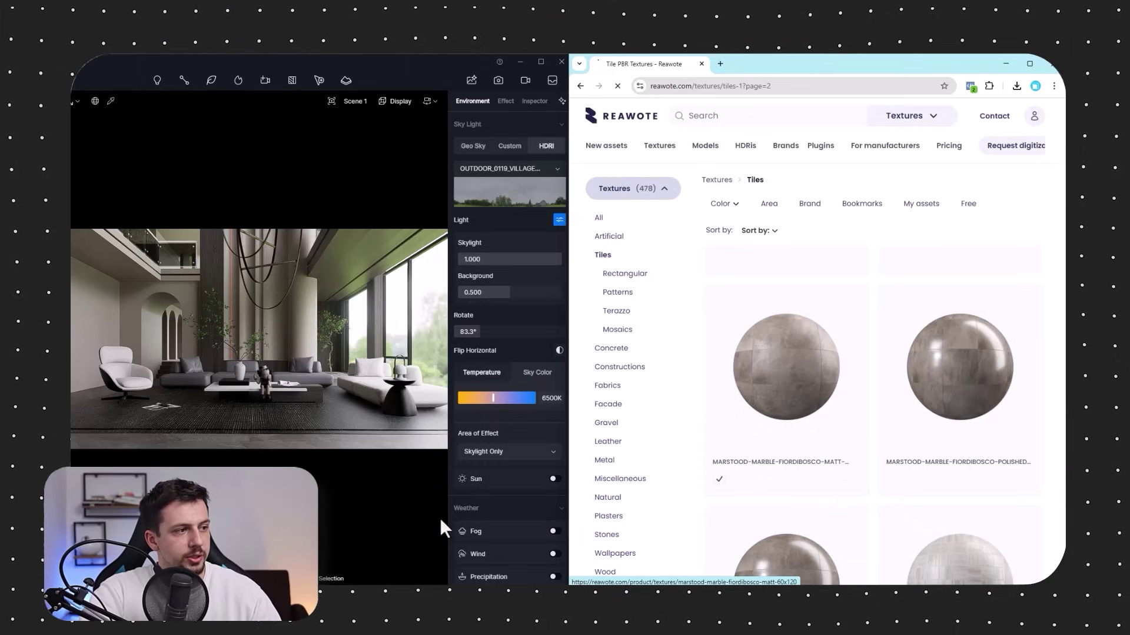
Search all Reawote textures for "carpet" and download the NET5-NERO carpet texture
left_click(609, 256)
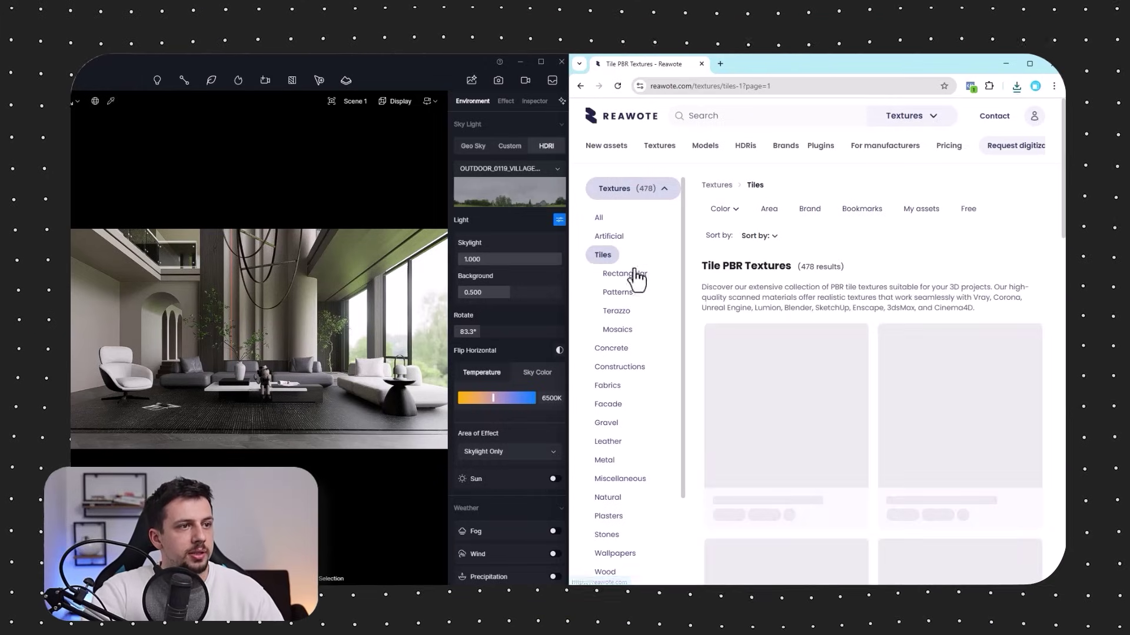
left_click(601, 221)
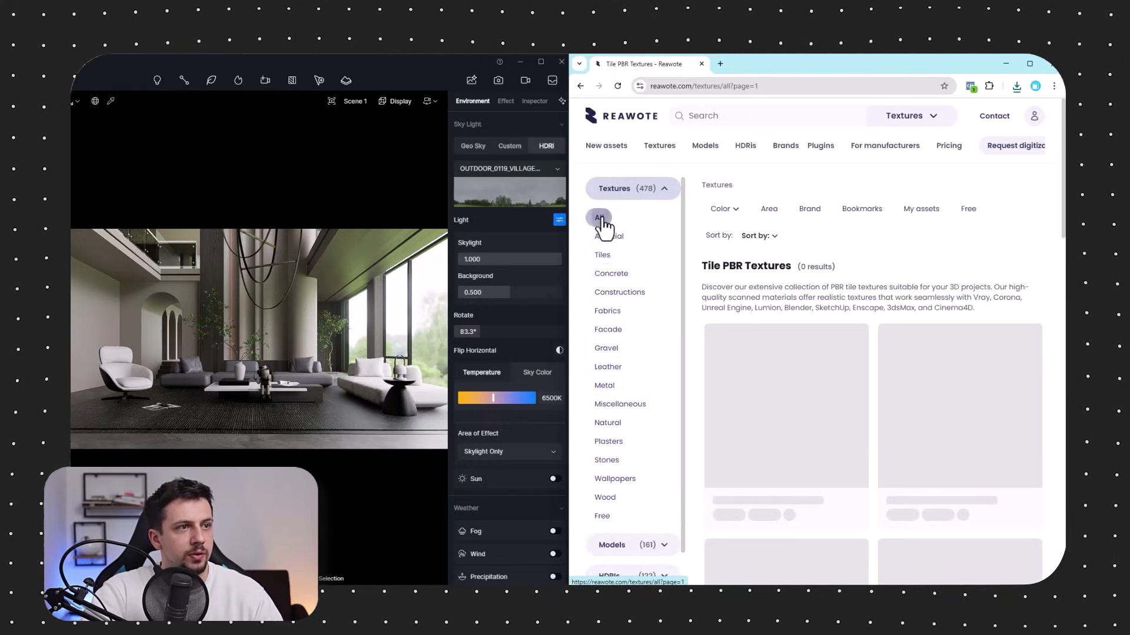
left_click(728, 121)
type("carpey")
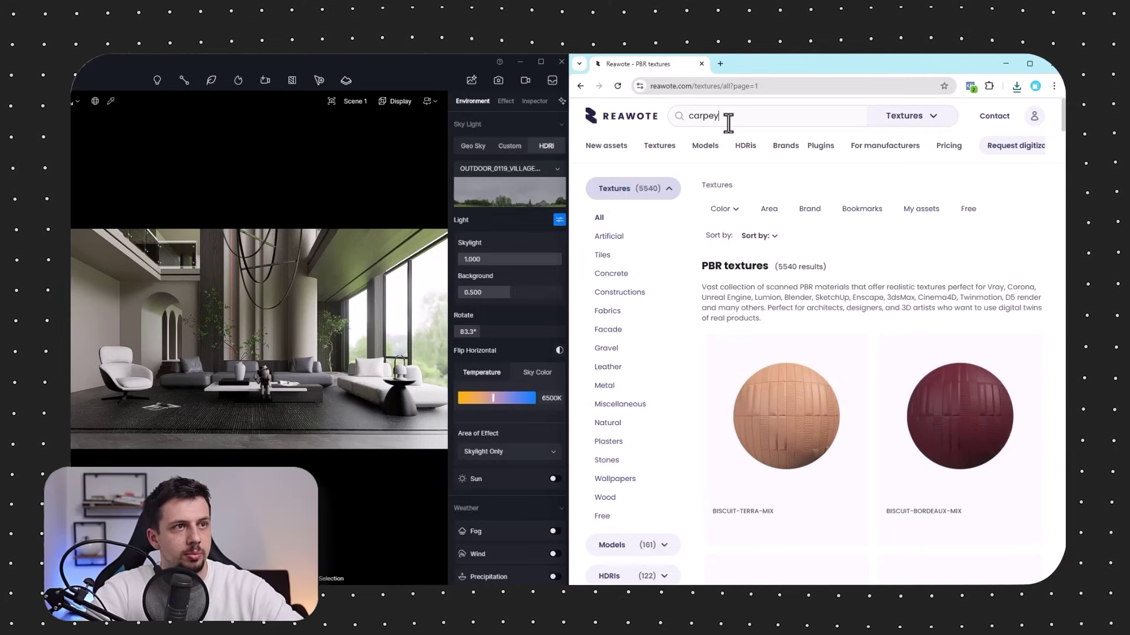
key("Return")
scroll(812, 396, "down", 5)
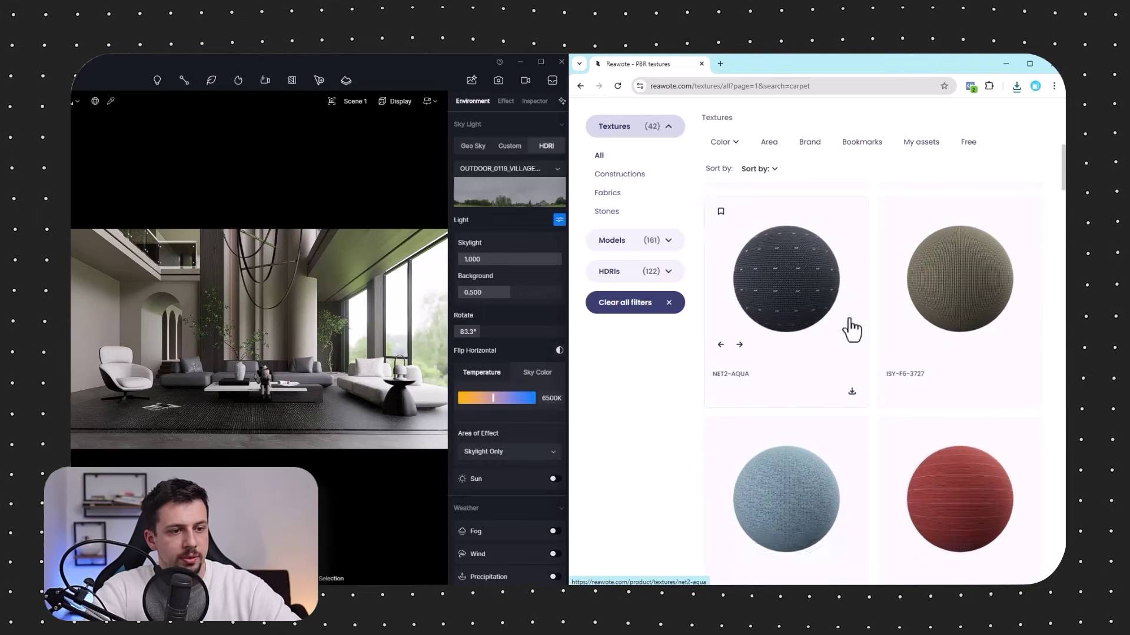
scroll(962, 495, "down", 5)
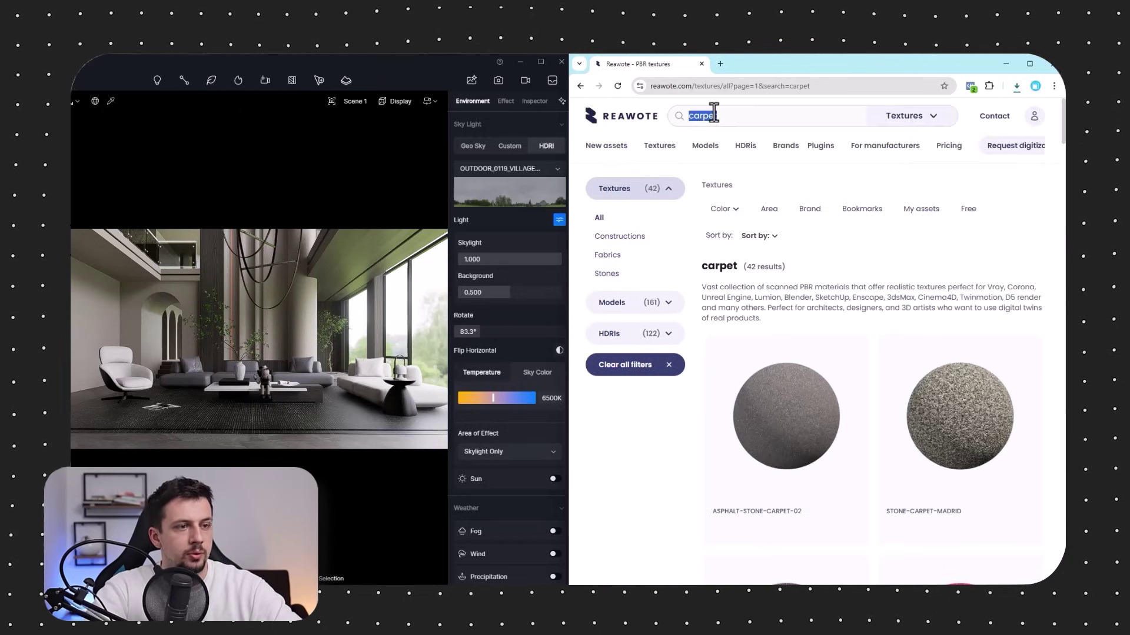
Search the textures for "paint" and download the LIME PLASTER texture
type("wall")
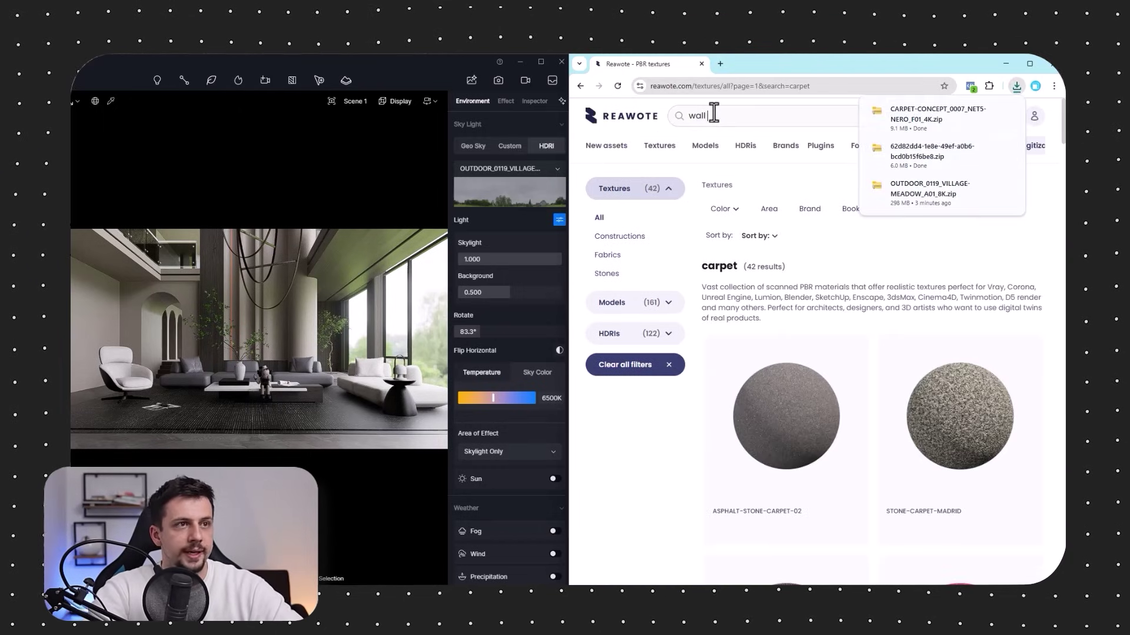
type(" tile")
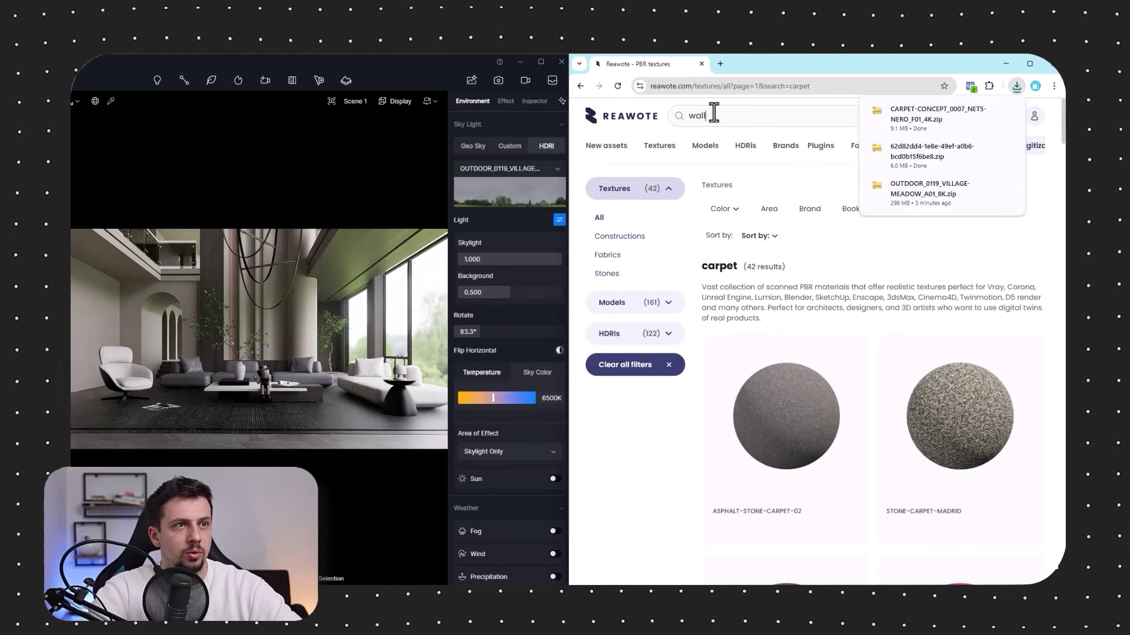
type("paint")
key("Return")
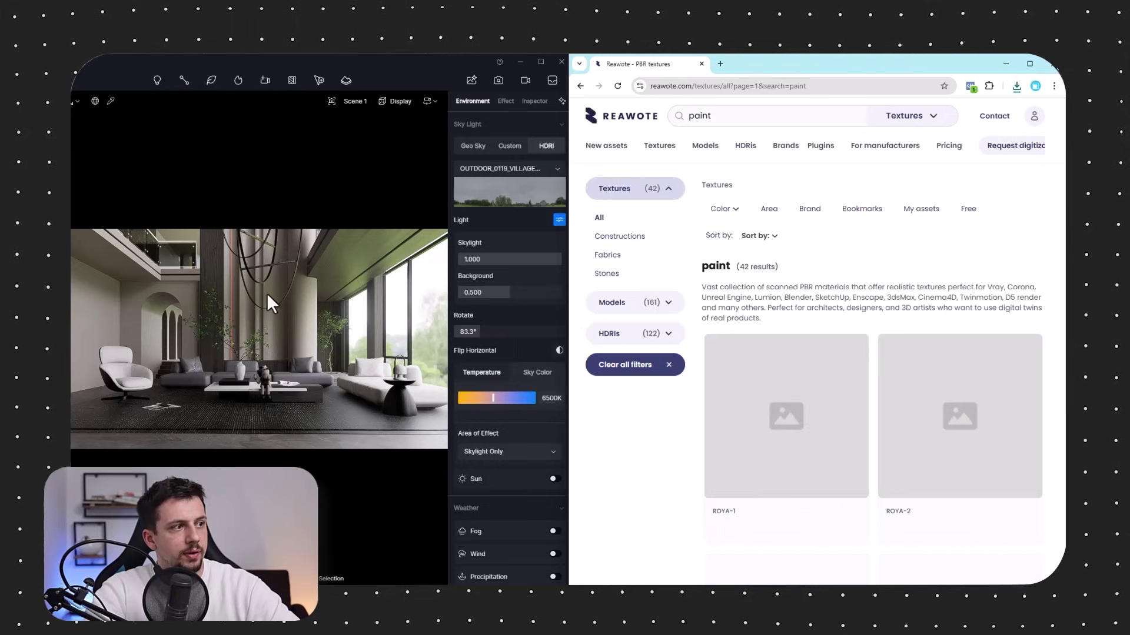
scroll(988, 353, "down", 5)
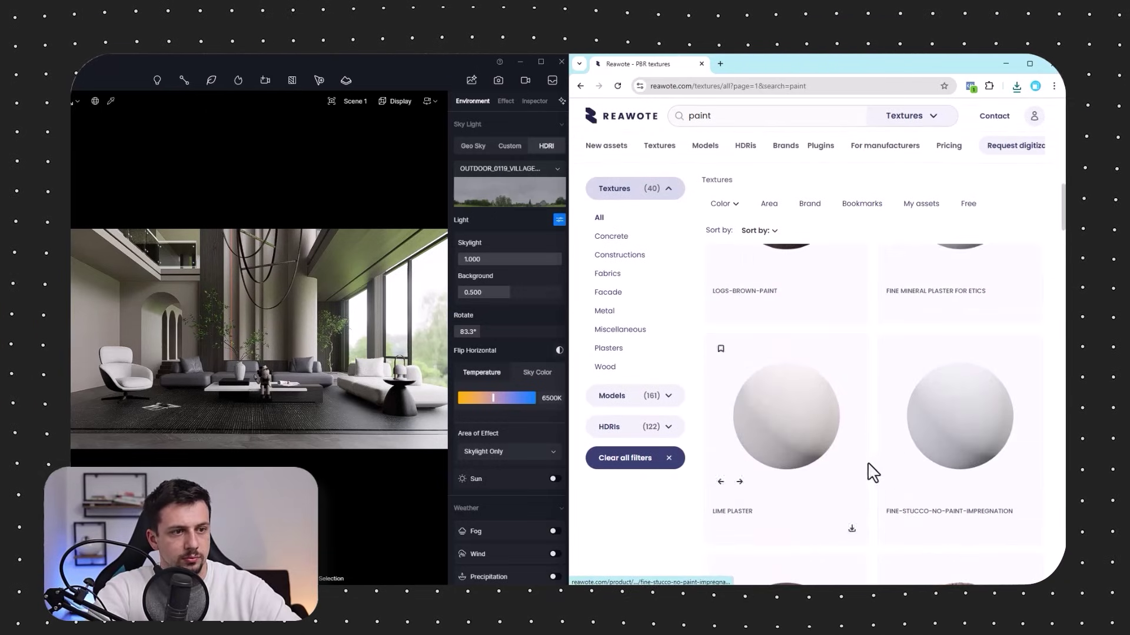
left_click(852, 531)
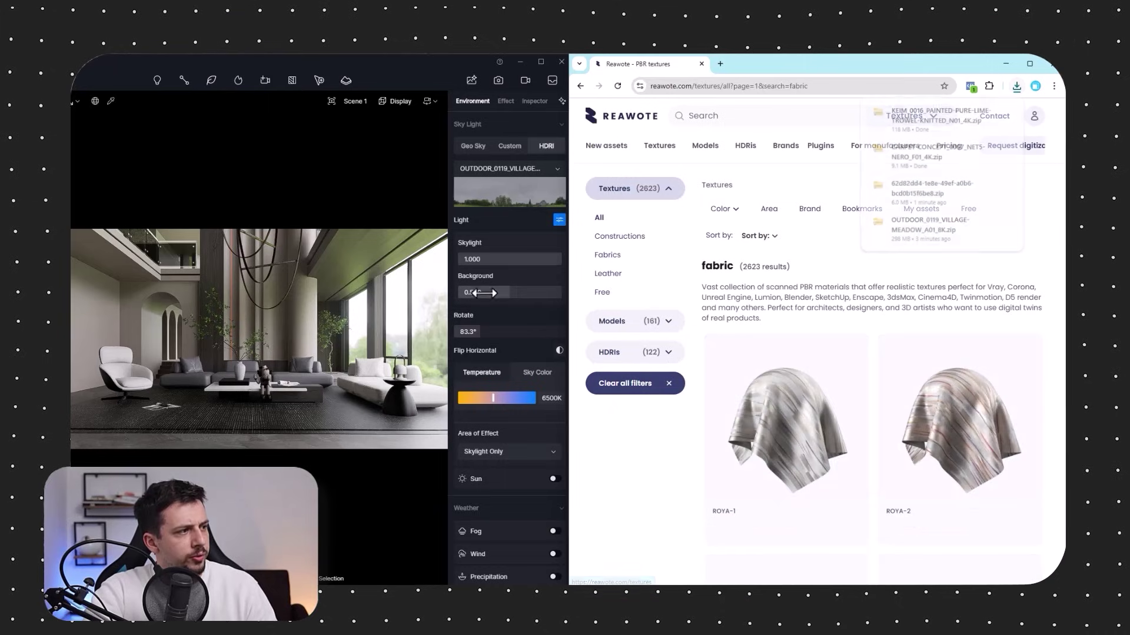
Narrow the "fabric" search to the Fabrics category and download the dark grey ALVARO-24 texture
left_click(611, 259)
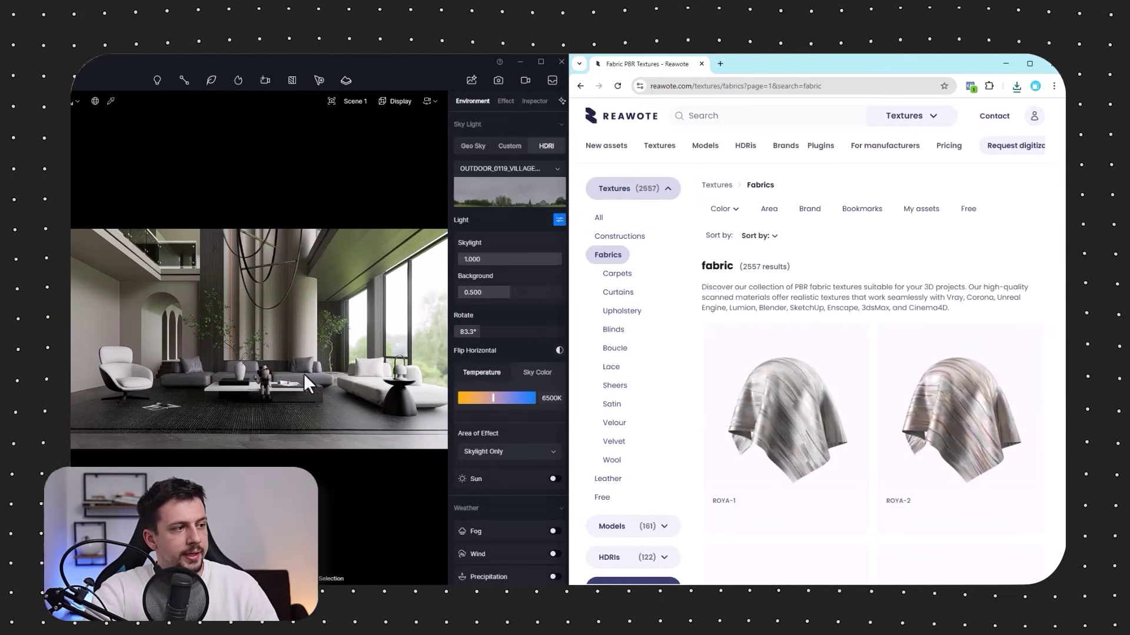
scroll(802, 452, "down", 4)
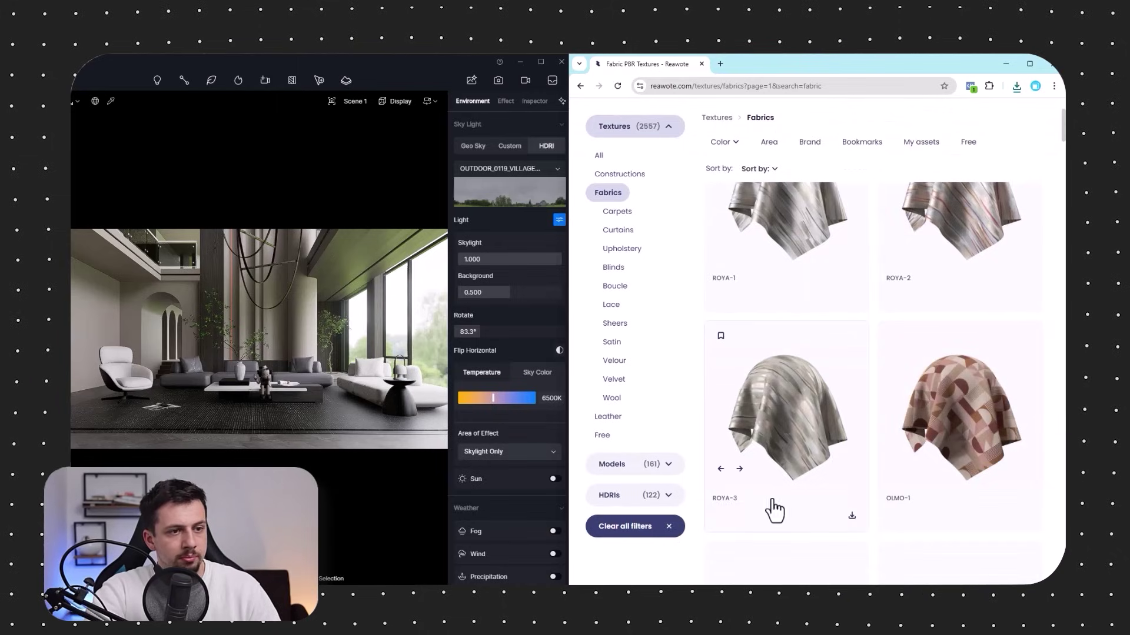
scroll(857, 477, "down", 8)
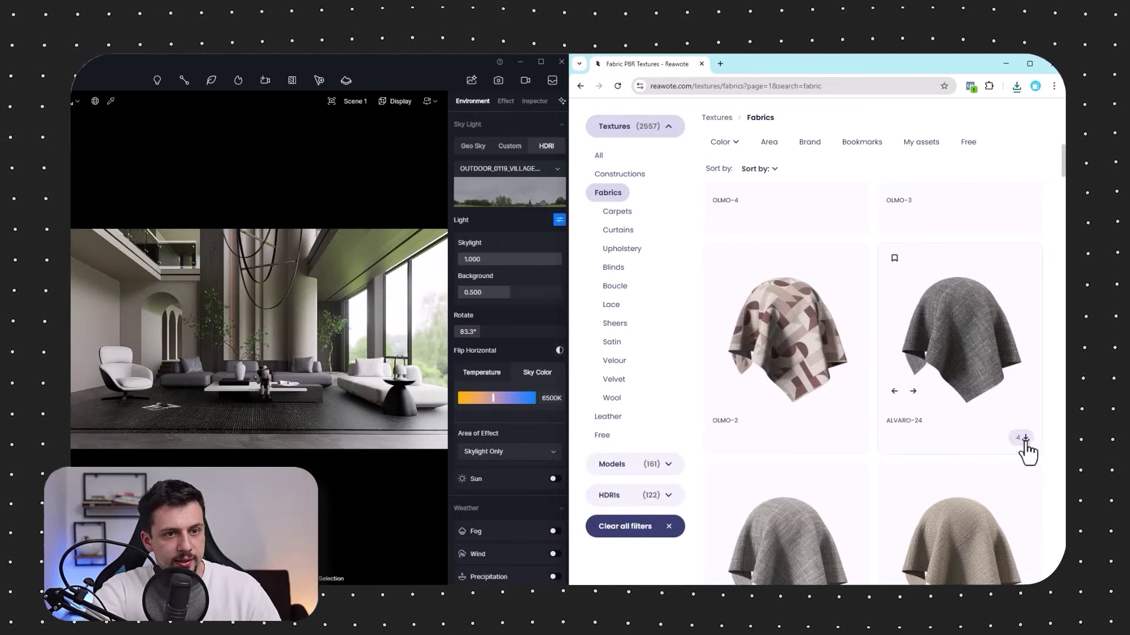
scroll(984, 433, "down", 3)
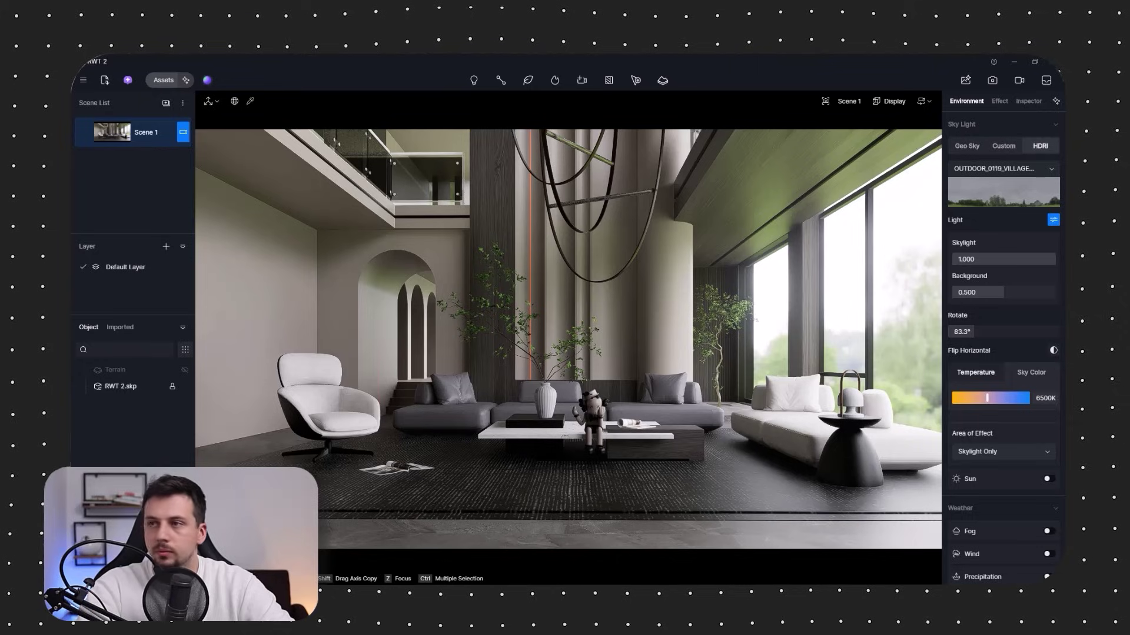
In D5 Render, pick the floor material and load all the 4K MARSTOOD-MARBLE-FIORDIBOSCO-MATT texture maps into it
left_click(250, 100)
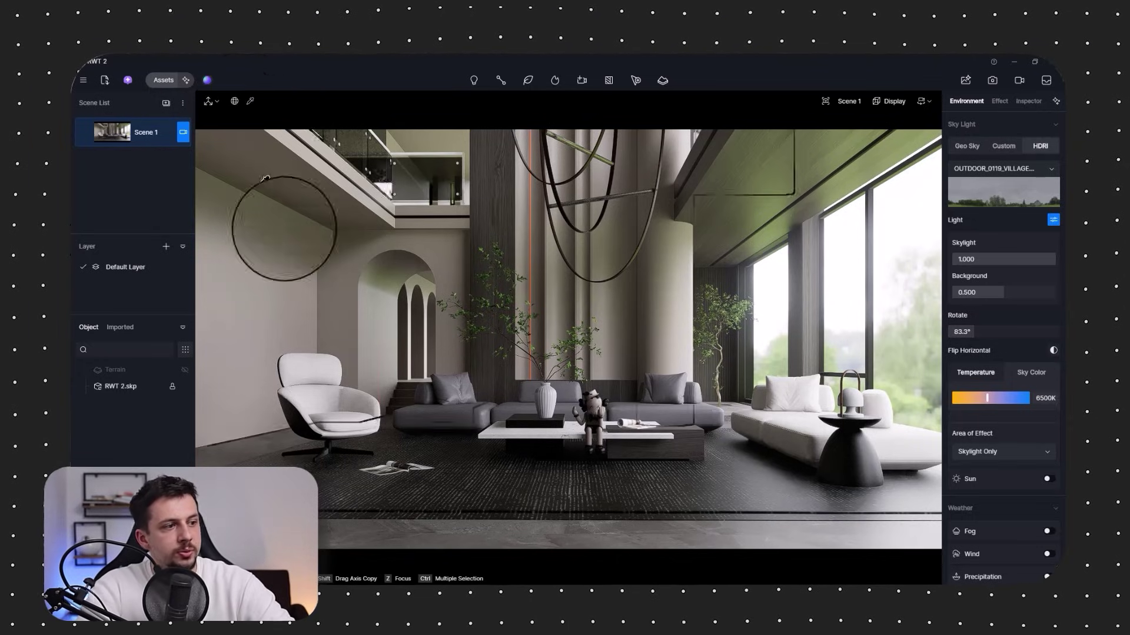
left_click(524, 528)
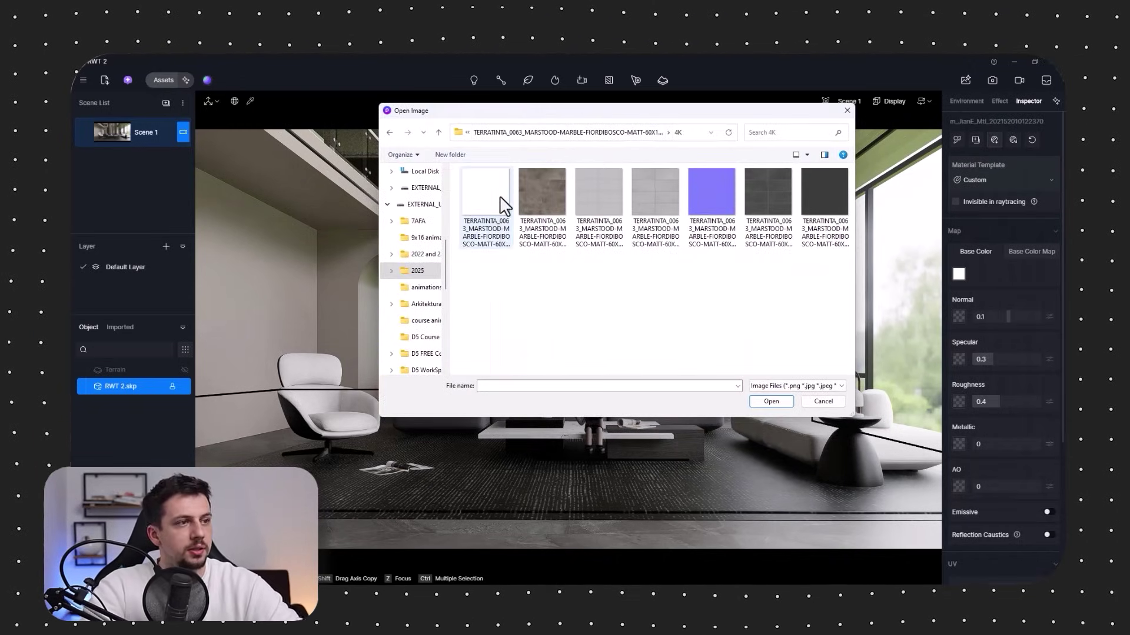
left_click(504, 212)
left_click(808, 224, "shift")
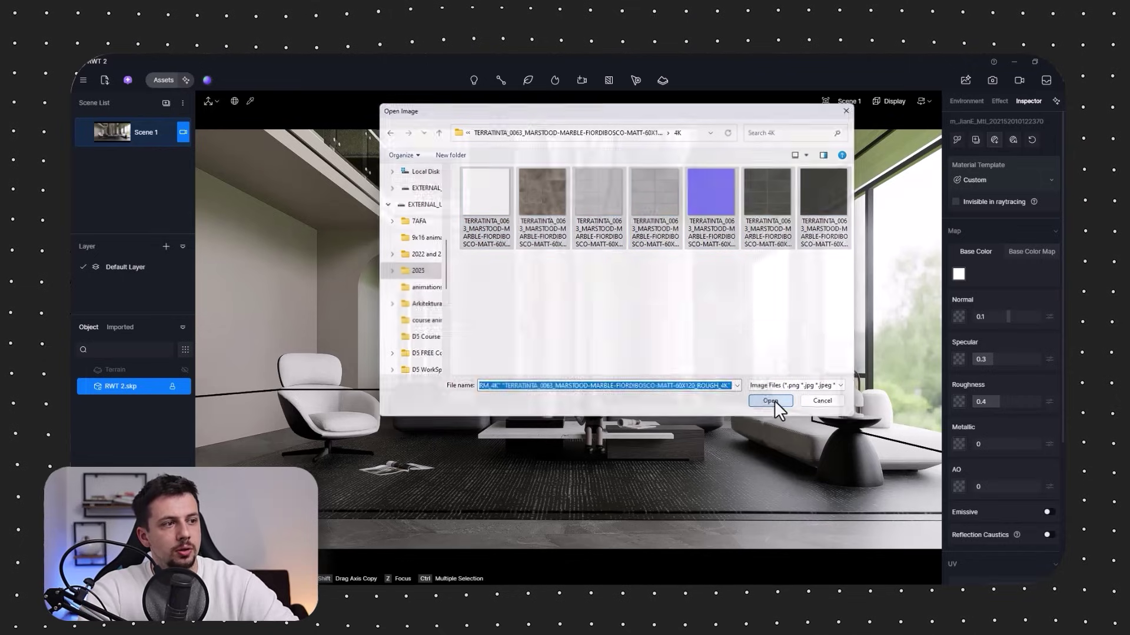
left_click(772, 401)
left_click(548, 334)
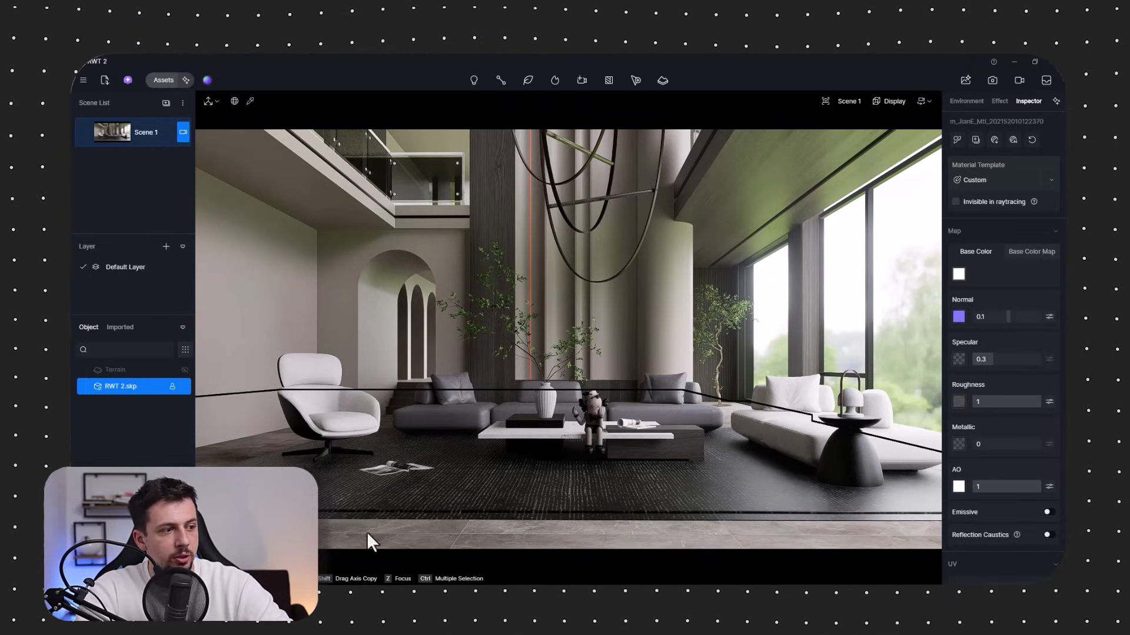
Set the saturation of the floor material's base color map to -39
left_click(1029, 252)
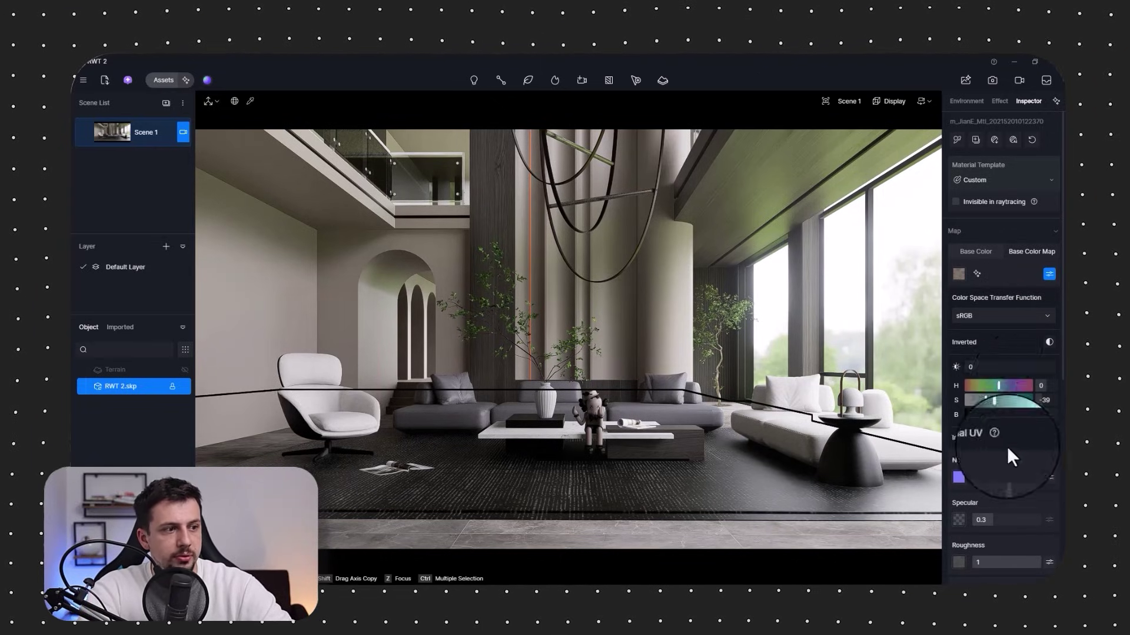
left_click(975, 252)
Pick the carpet material and load all maps from the CARPET-CONCEPT_0007_NET5-NERO 4K folder into it
left_click(250, 101)
left_click(441, 480)
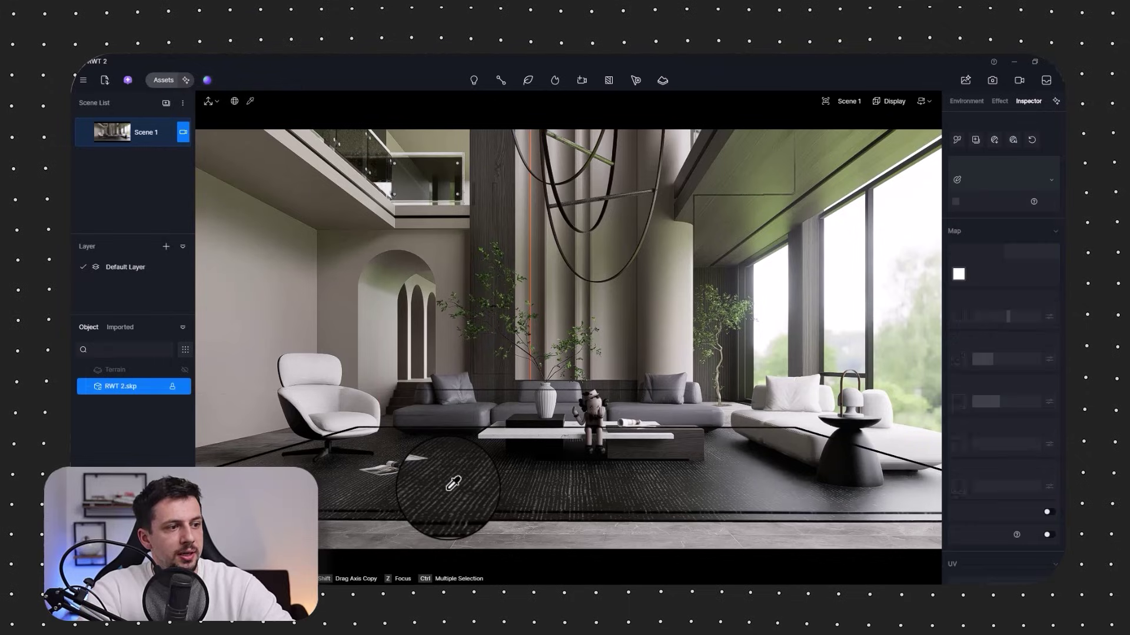
left_click(995, 140)
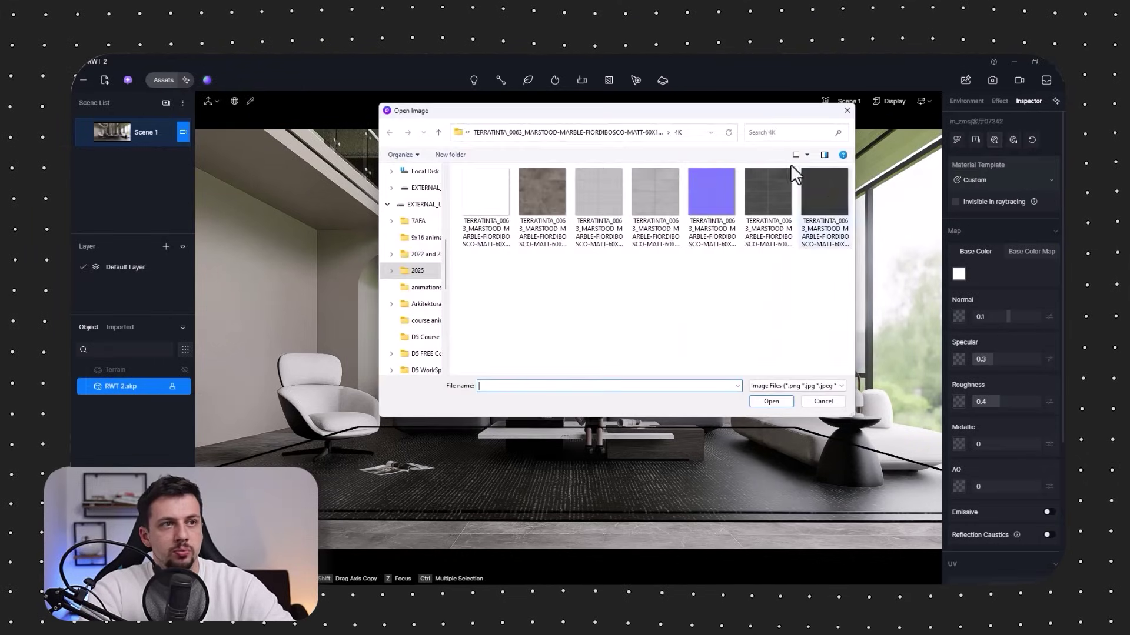
left_click(439, 133)
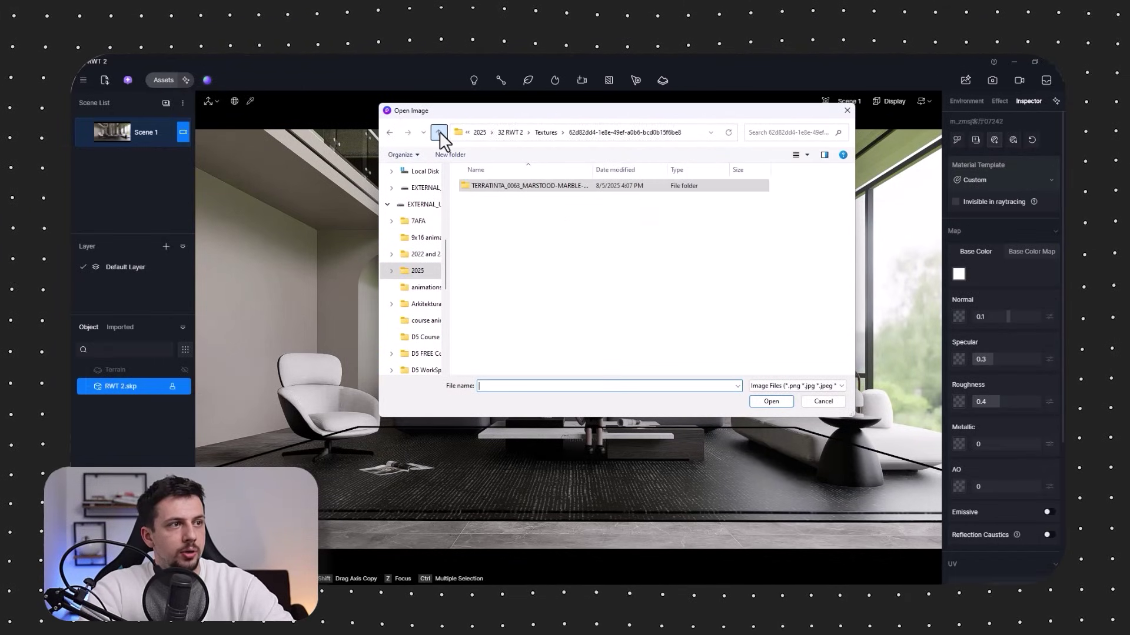
left_click(439, 133)
double_click(492, 203)
double_click(492, 187)
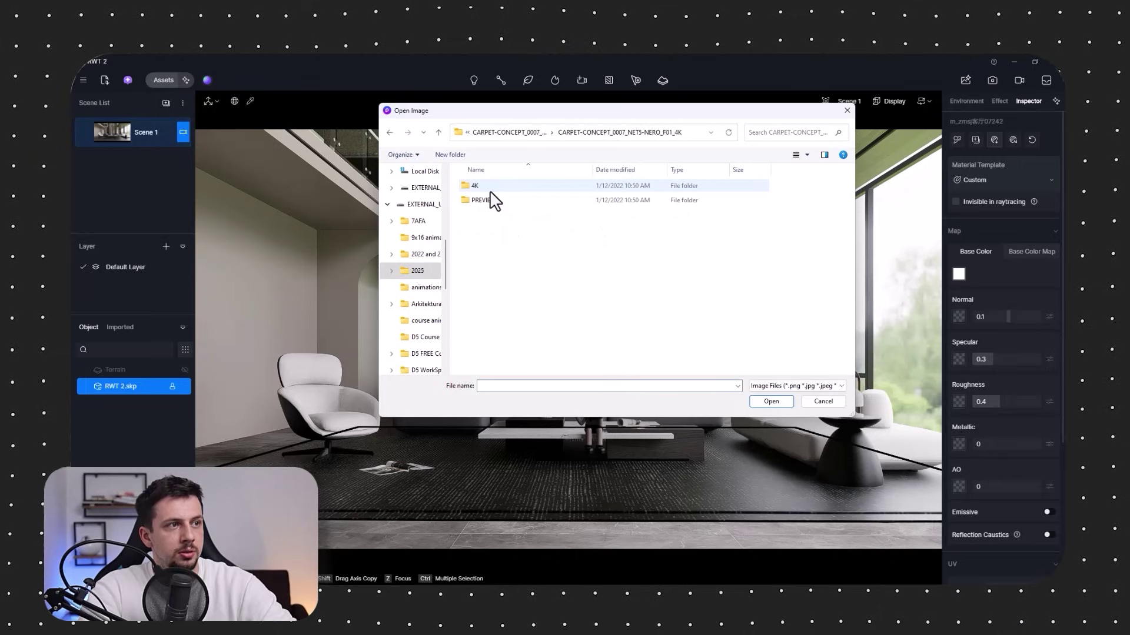
double_click(490, 187)
left_click(503, 270, "shift")
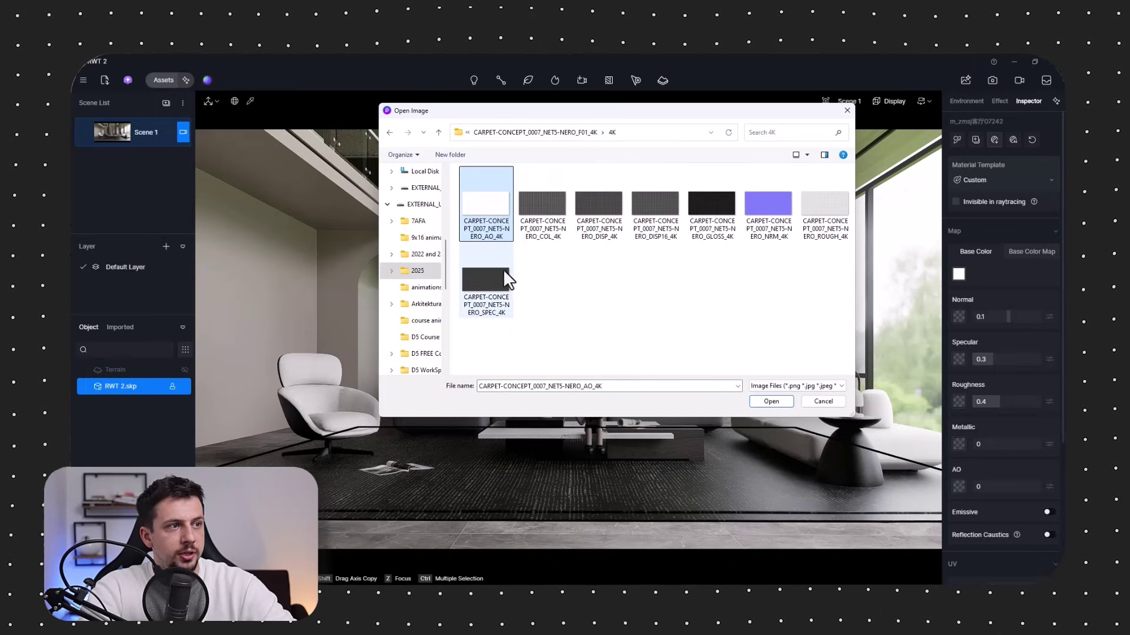
left_click(772, 402)
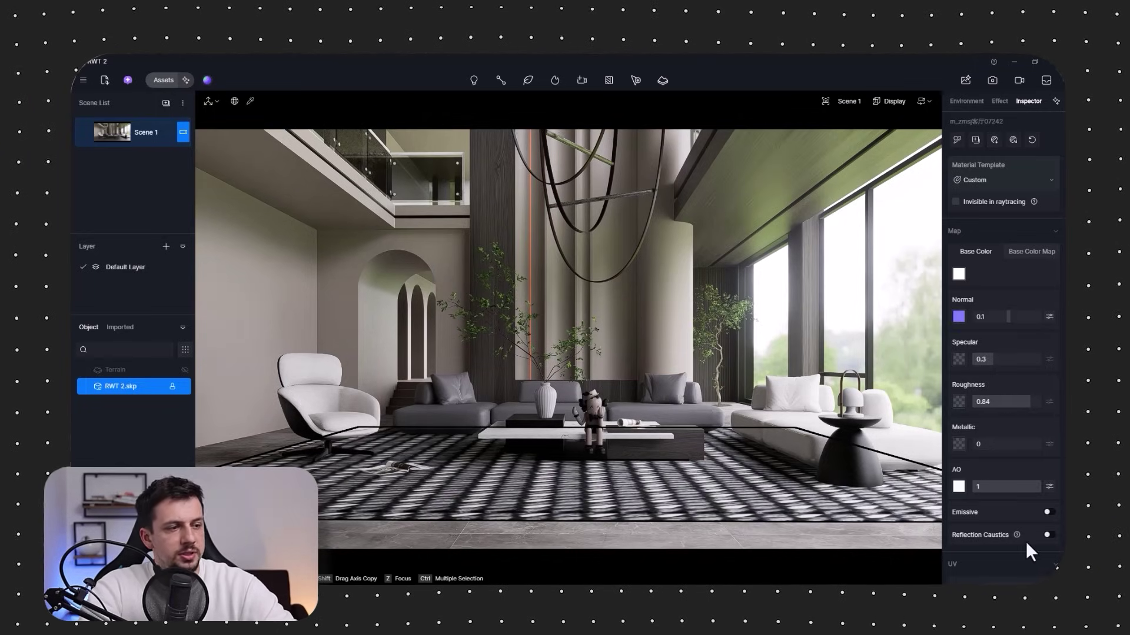
Set the carpet material's UV stretch to 8.480 in both X and Y
scroll(1030, 553, "down", 3)
left_click_drag(1013, 499, 1118, 504)
left_click_drag(1011, 499, 1007, 499)
left_click_drag(1104, 504, 1091, 503)
left_click_drag(1011, 499, 1015, 499)
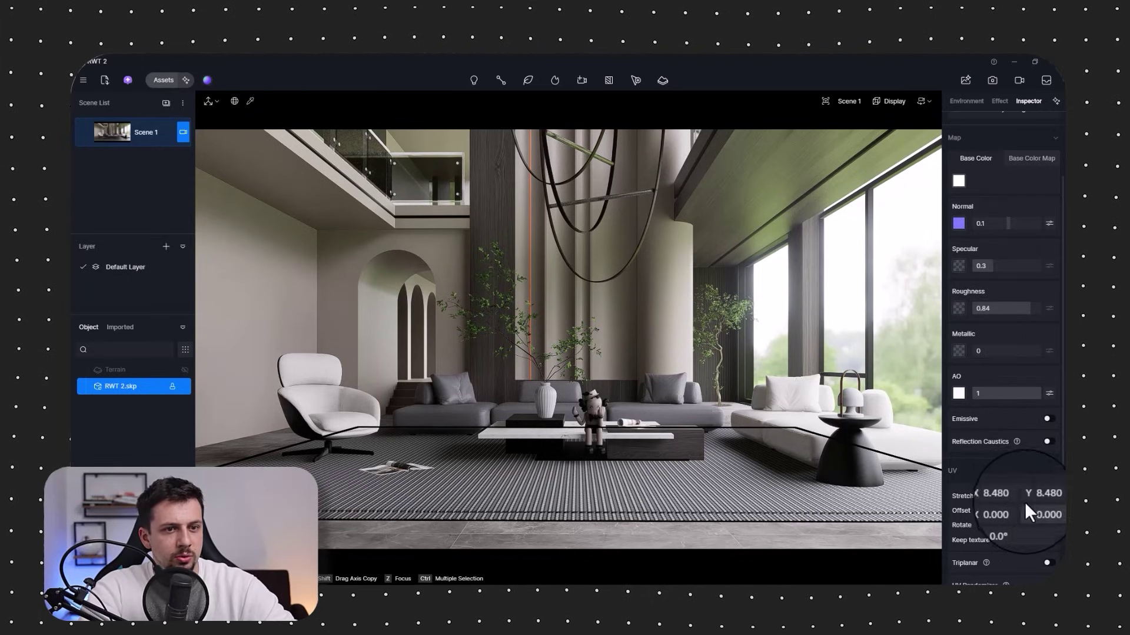
Switch the carpet material to the Displacement template and load the NOVATOP_0055_STANDART-TOPASGRAU-53317 DISP16 4K texture as its height map
scroll(1003, 265, "up", 2)
left_click(995, 151)
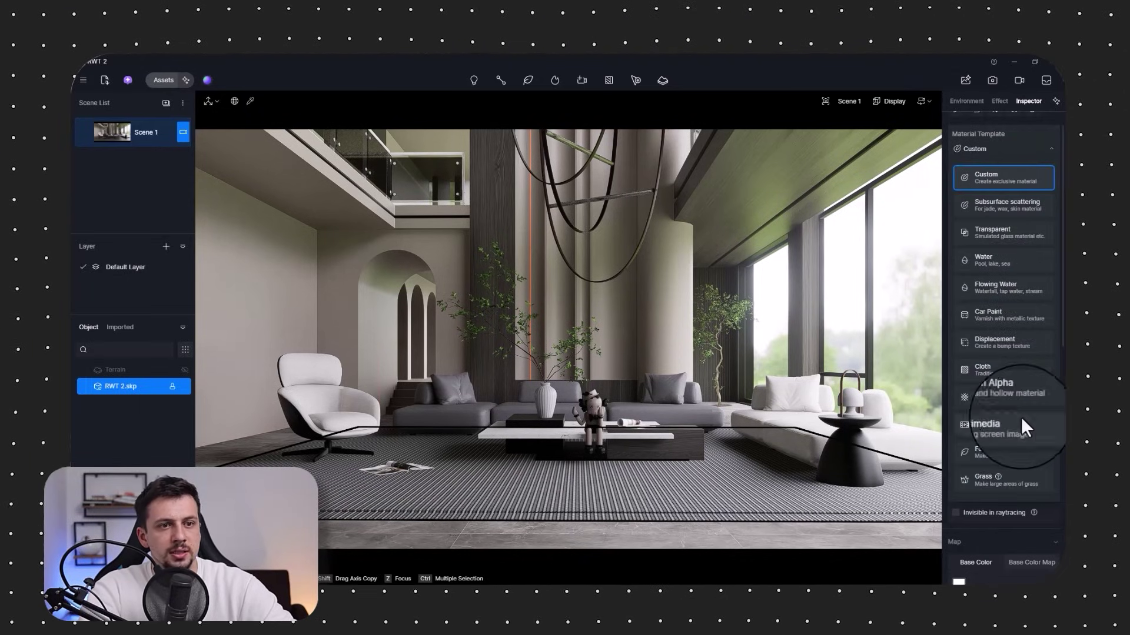
left_click(1011, 341)
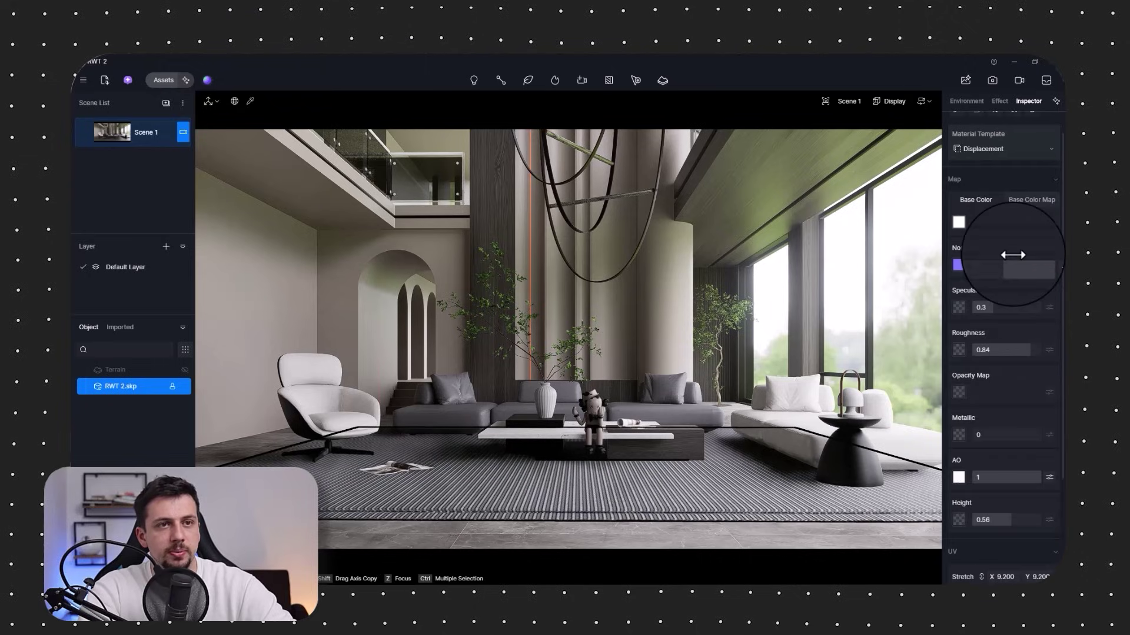
left_click(959, 519)
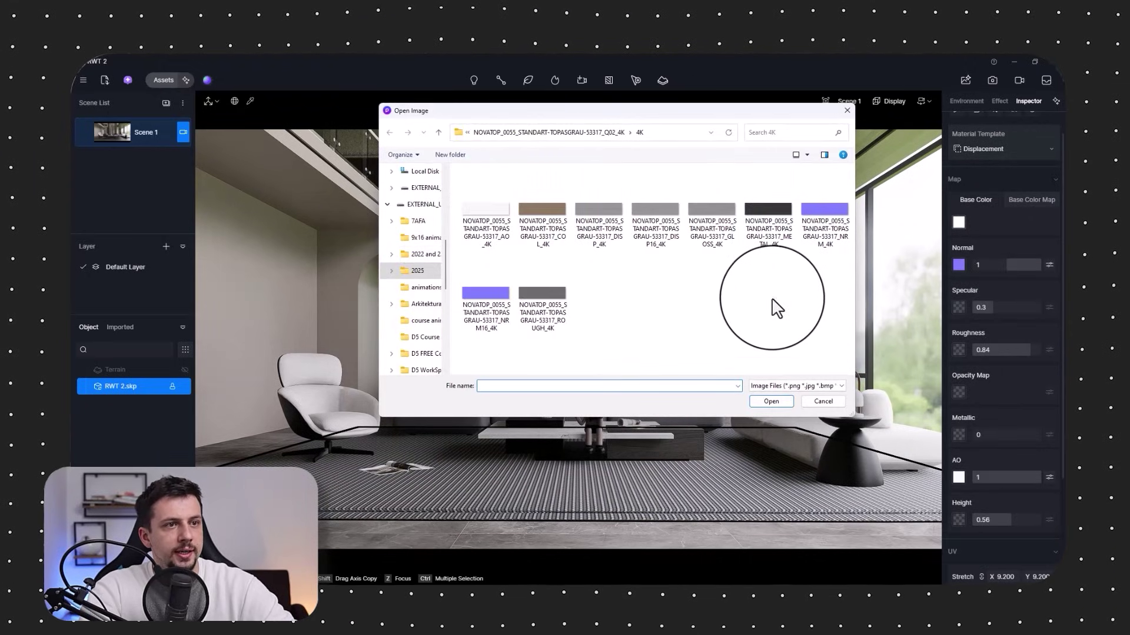
double_click(653, 223)
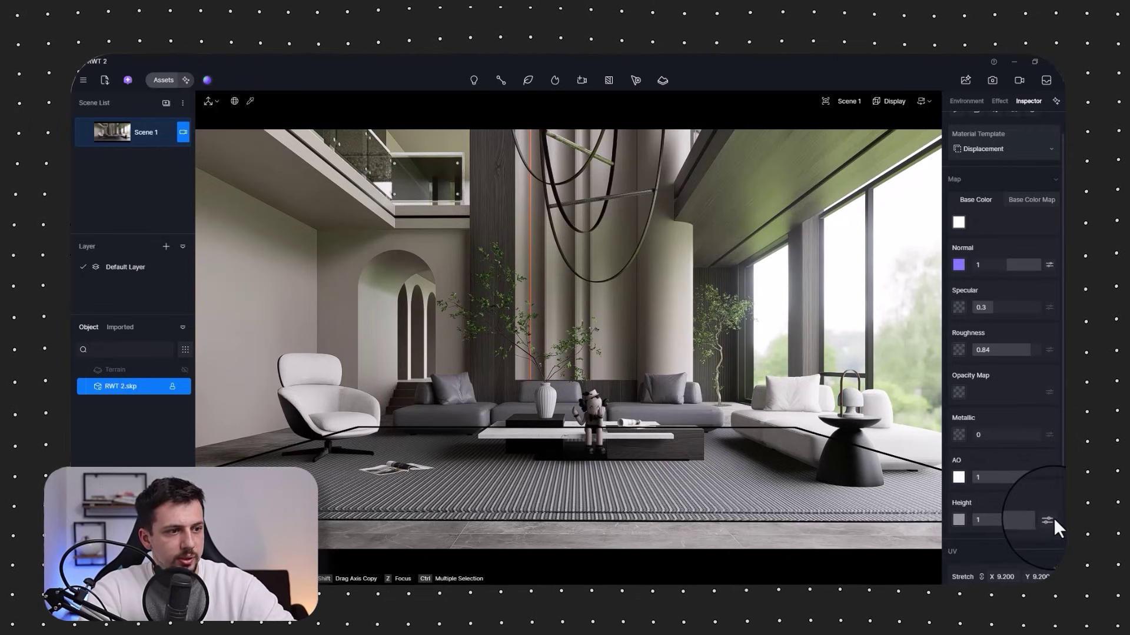
Darken the carpet material's base color from white to a neutral grey
scroll(1025, 527, "down", 2)
scroll(1022, 236, "up", 3)
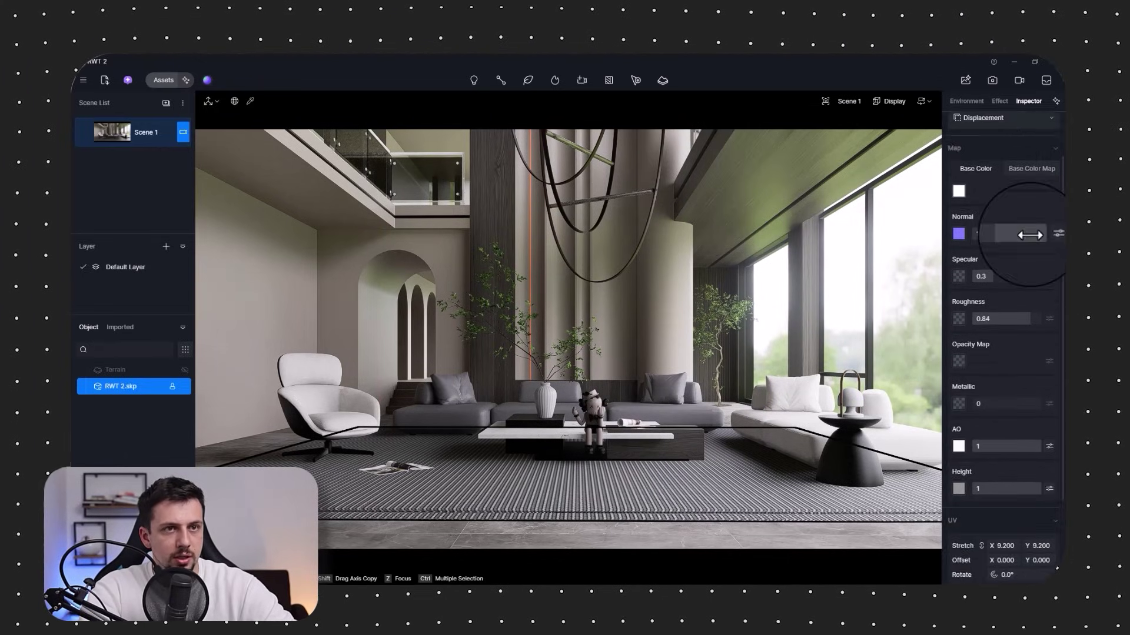
left_click(959, 253)
left_click_drag(956, 303, 947, 315)
left_click(1002, 489)
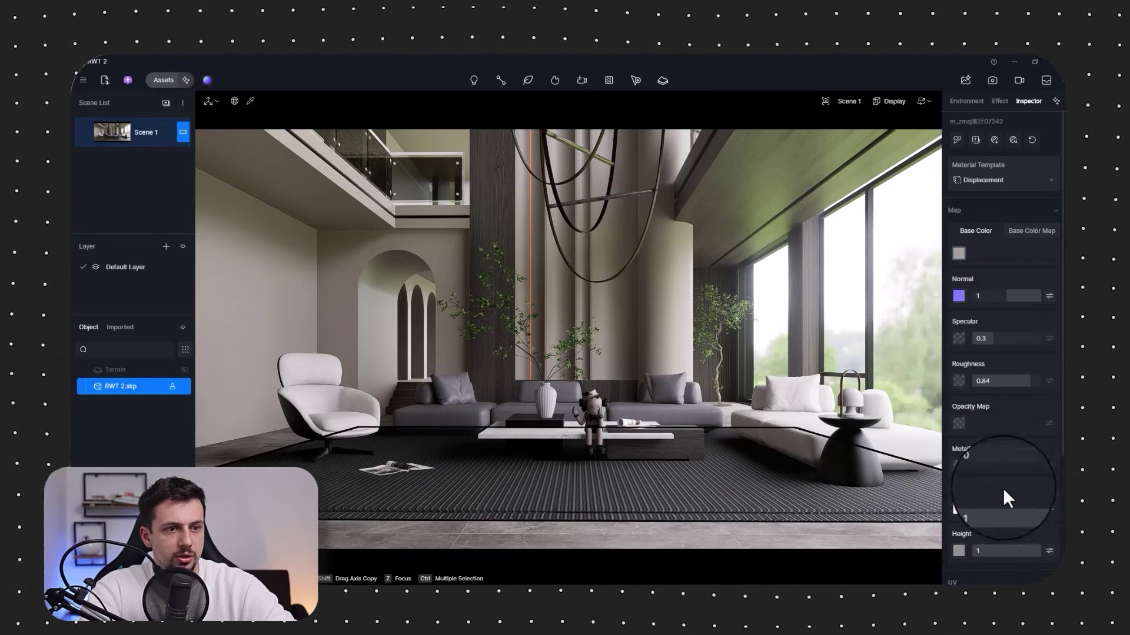
Set the carpet material's UV stretch to 11.310 in X and Y, rotate its texture to 90°, and deselect the material
scroll(1002, 488, "down", 2)
mouse_move(1016, 517)
left_mouse_down()
mouse_move(1000, 517)
mouse_move(1036, 517)
mouse_move(1000, 517)
left_mouse_up()
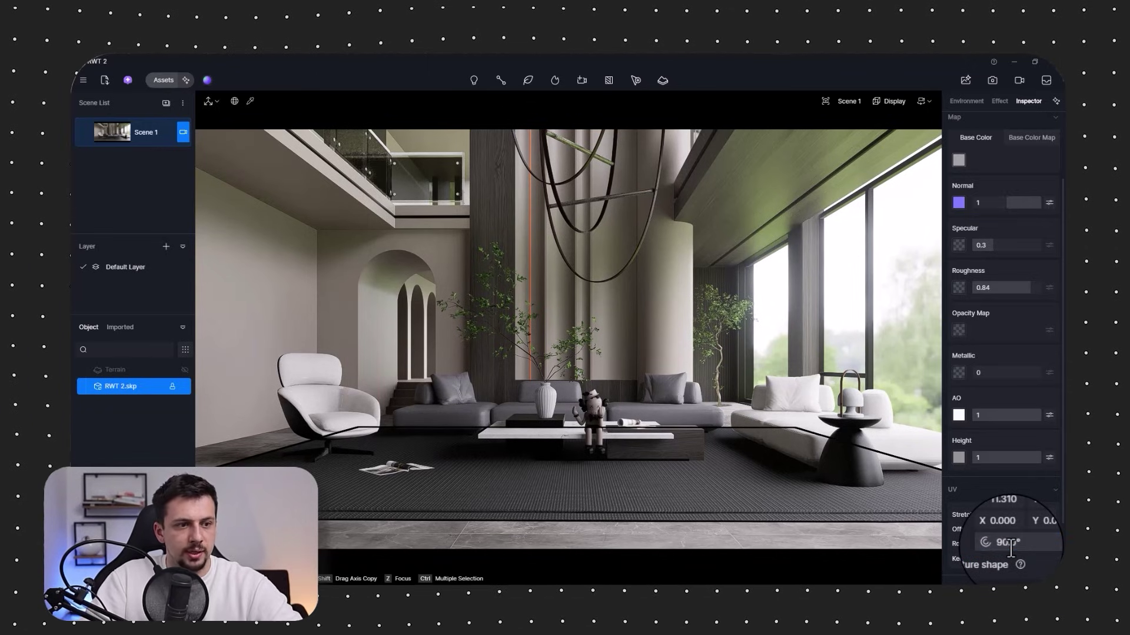
key("Escape")
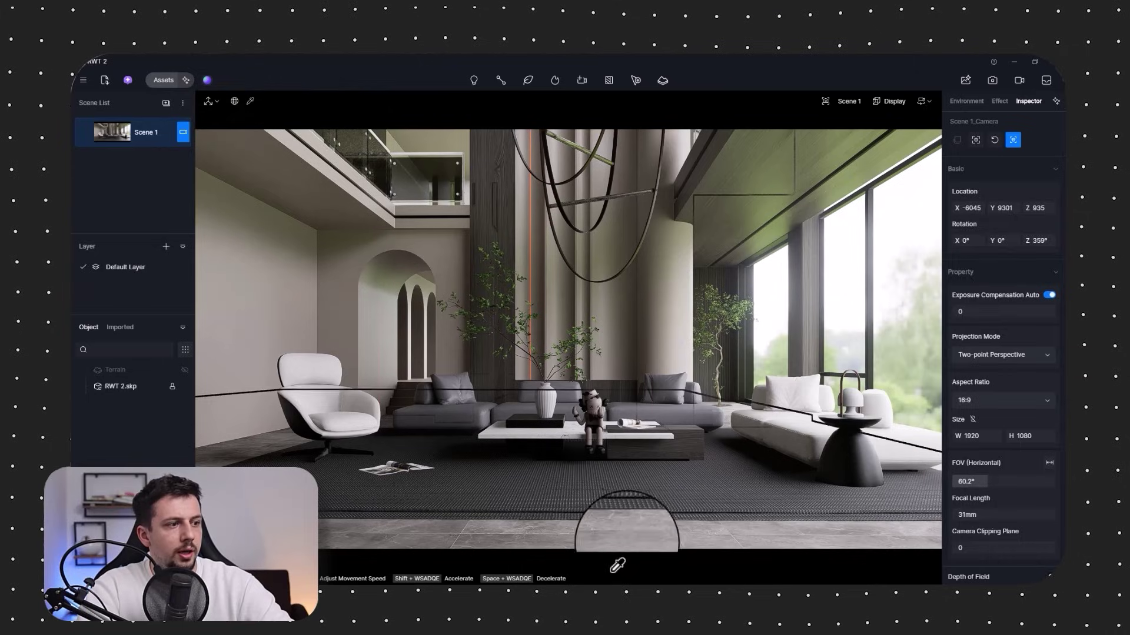
Pick the carpet material again, set its base color to a neutral grey with brightness 72, and deselect it
left_click(611, 522)
left_click(959, 160)
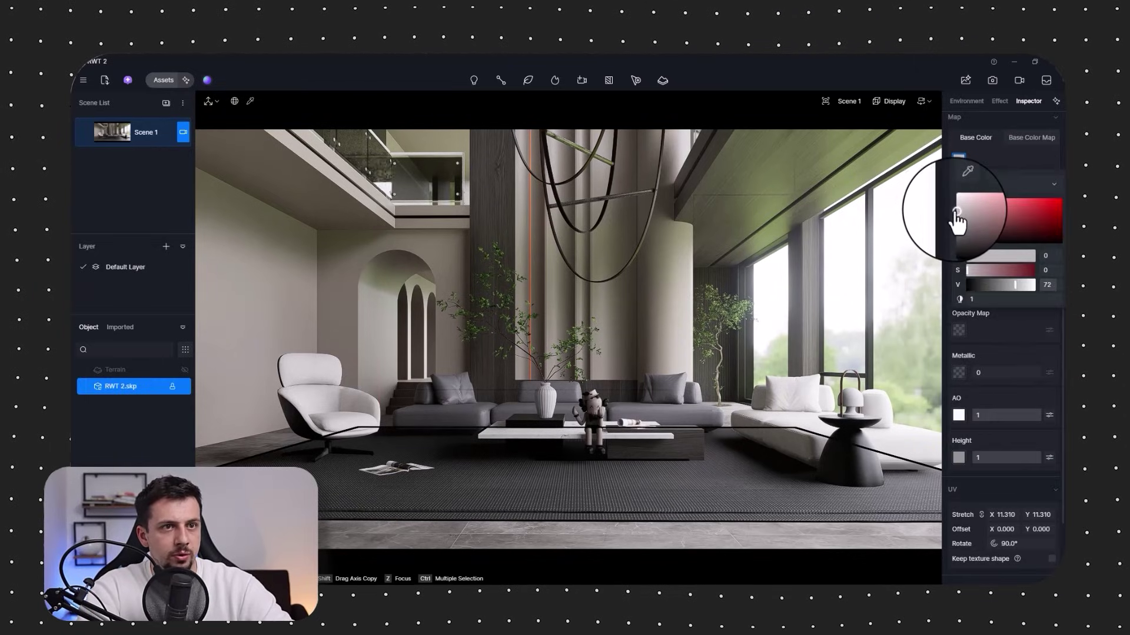
key("Escape")
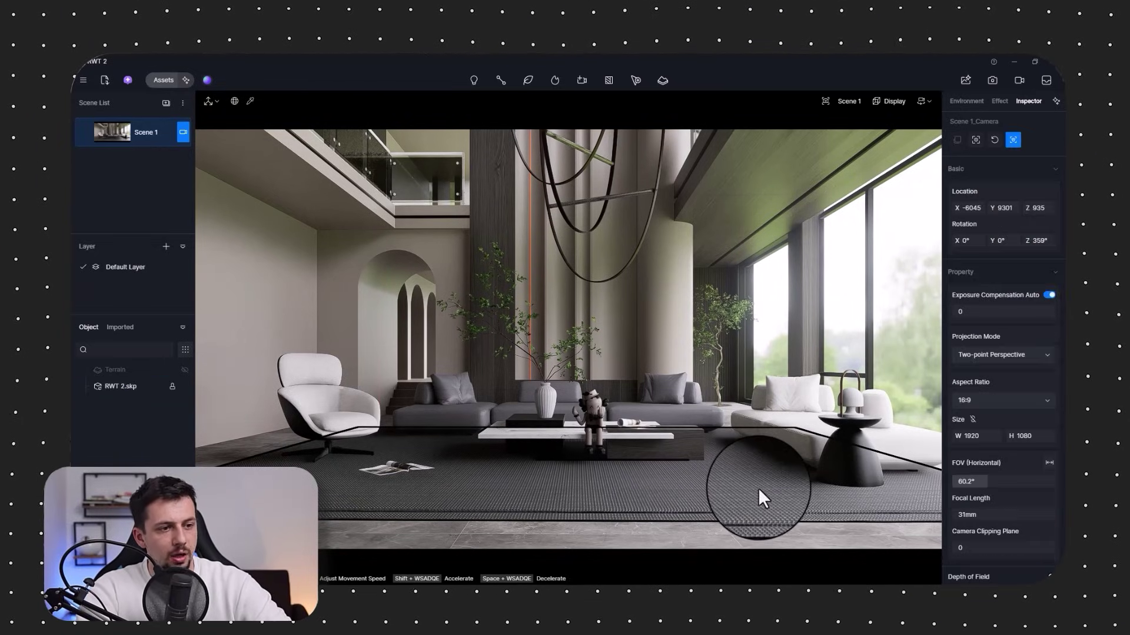
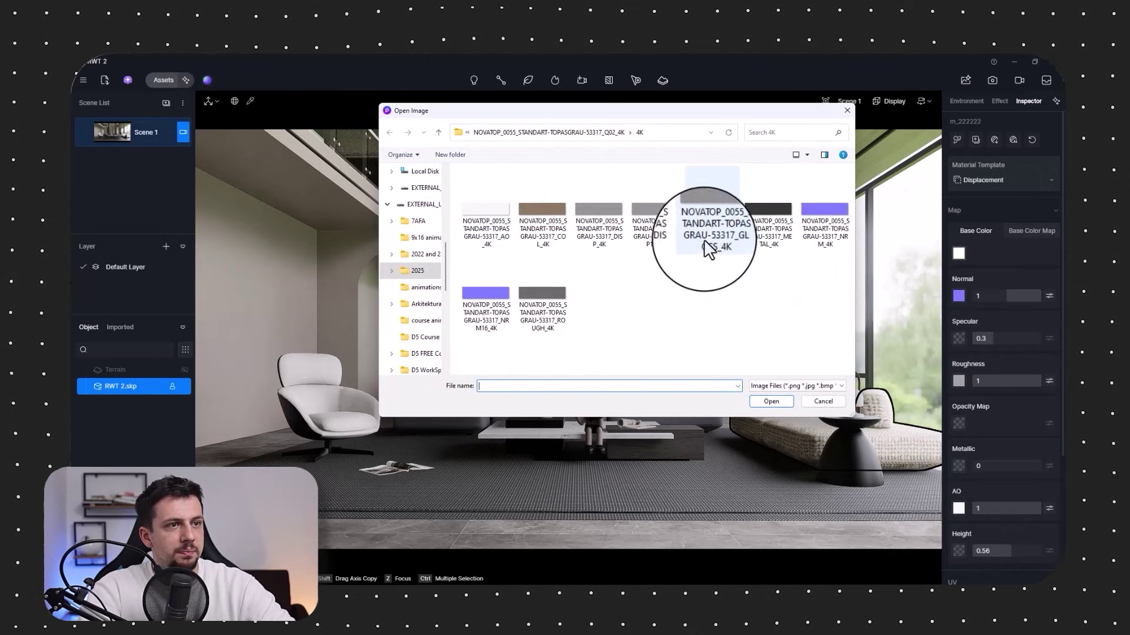
Load the NOVATOP DISP16 4K height map on the light sofa's material and set its UV stretch to 12.590 in X and Y, keeping texture shape
double_click(655, 224)
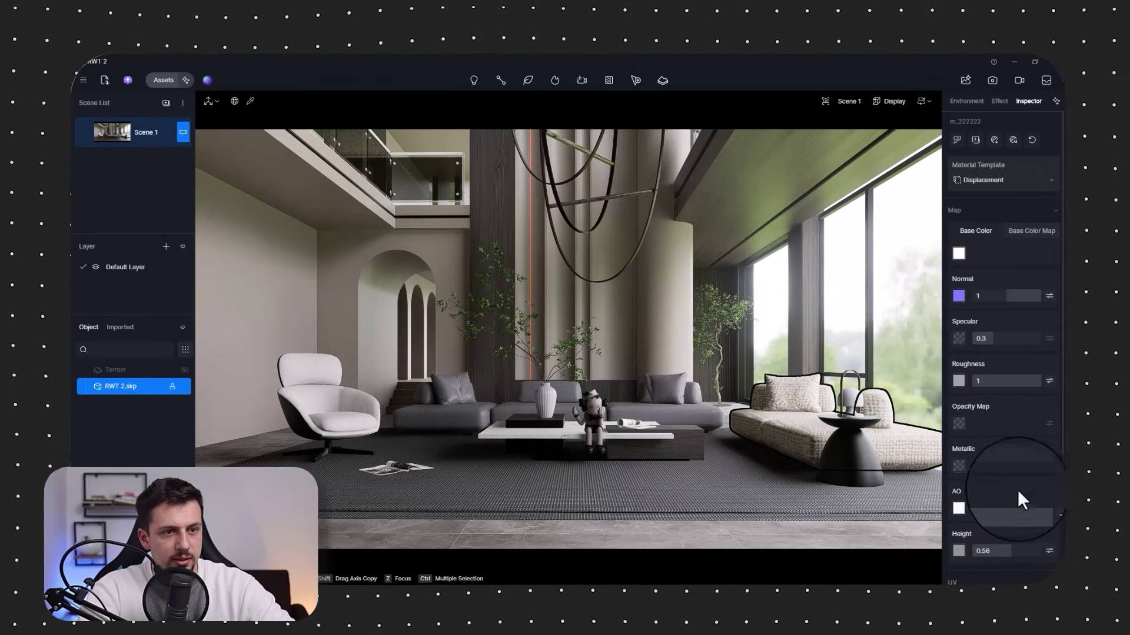
scroll(1000, 456, "down", 3)
left_click(1049, 563)
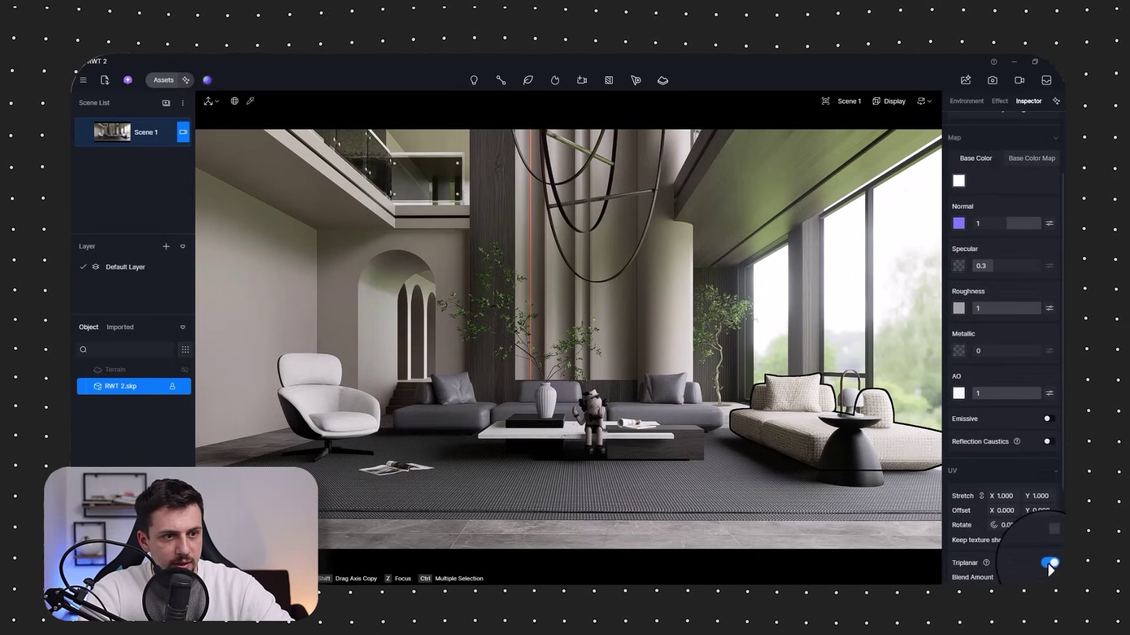
left_click(1049, 563)
scroll(1036, 518, "down", 2)
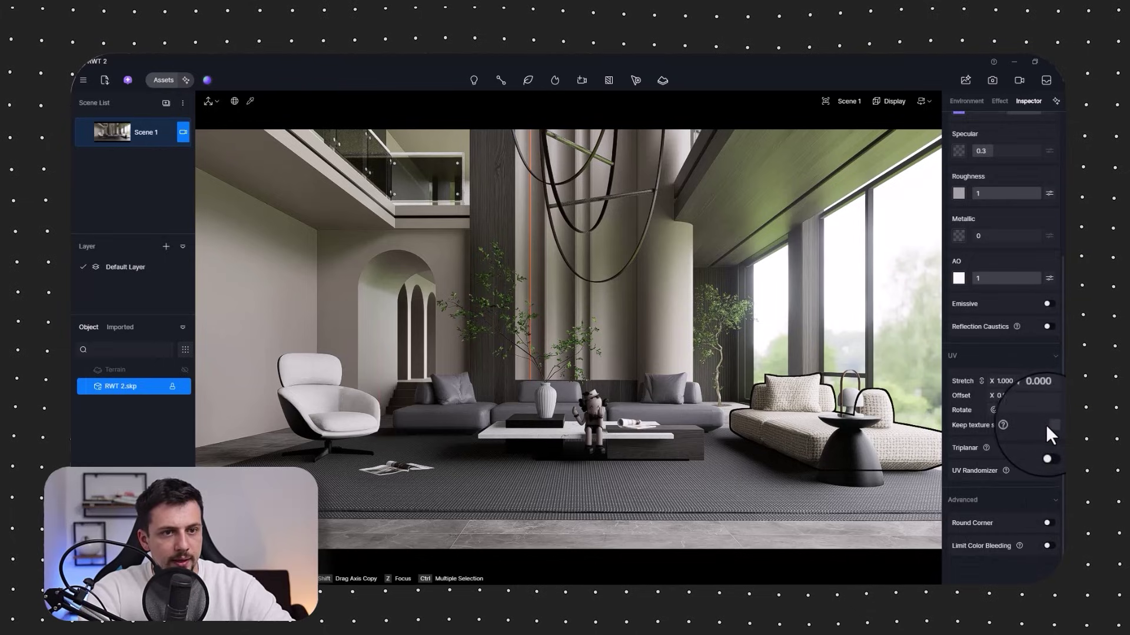
left_click_drag(1007, 381, 1030, 381)
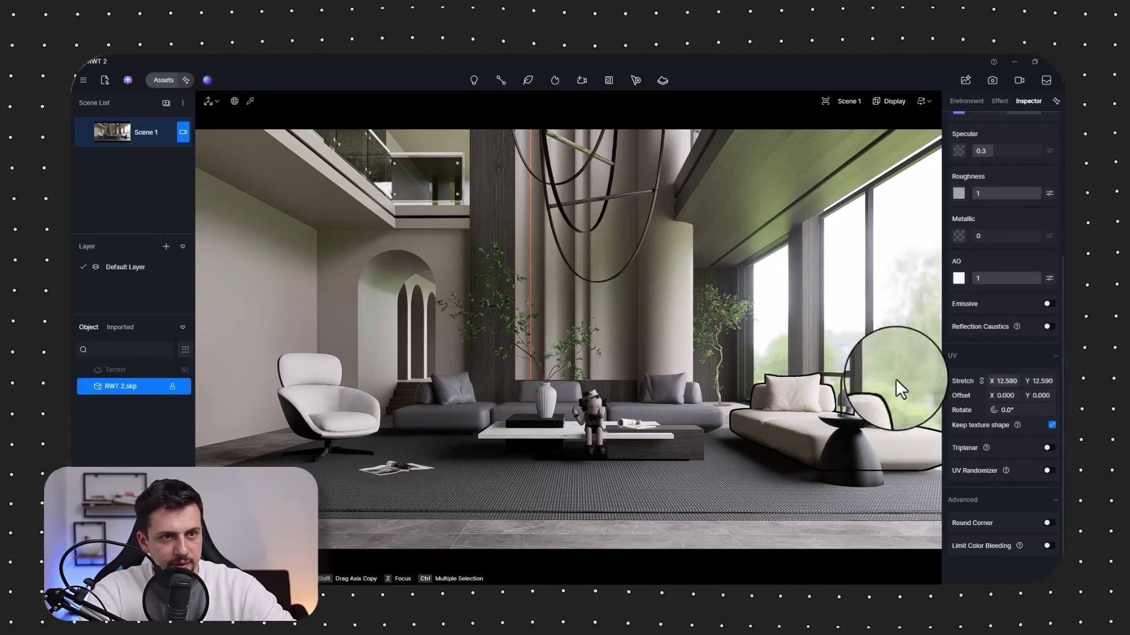
Switch the light sofa's material to the Displacement template, load the NOVATOP_0055_STANDART-TOPASGRAU-53317 DISP16 4K height map, and set the height to 0.74
scroll(994, 274, "up", 3)
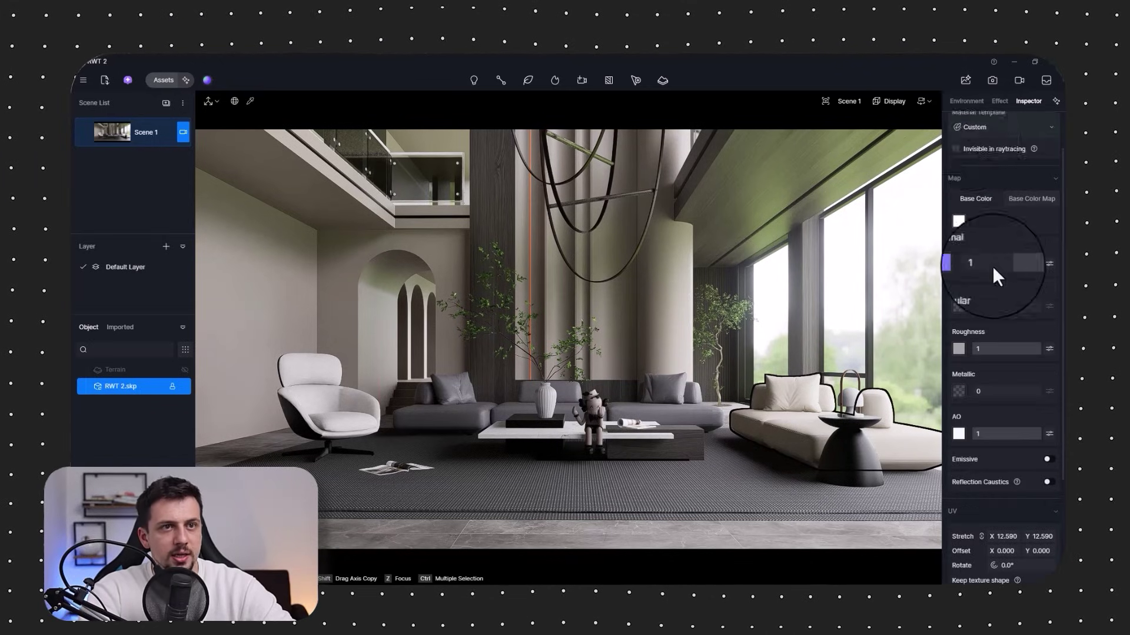
left_click(985, 124)
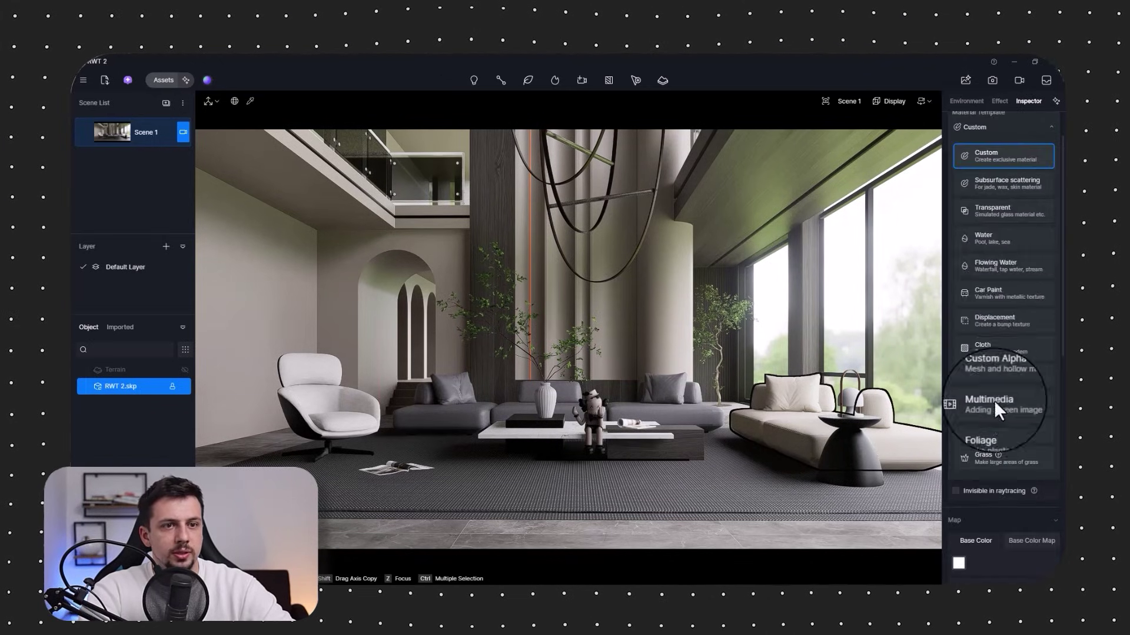
left_click(1000, 322)
left_click(959, 497)
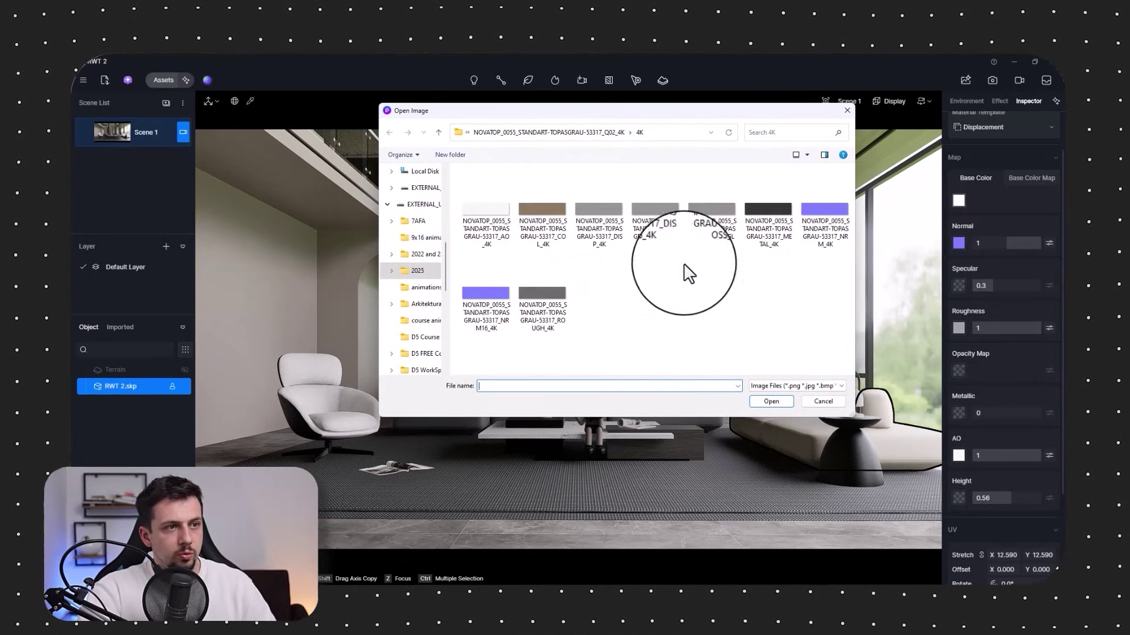
double_click(640, 217)
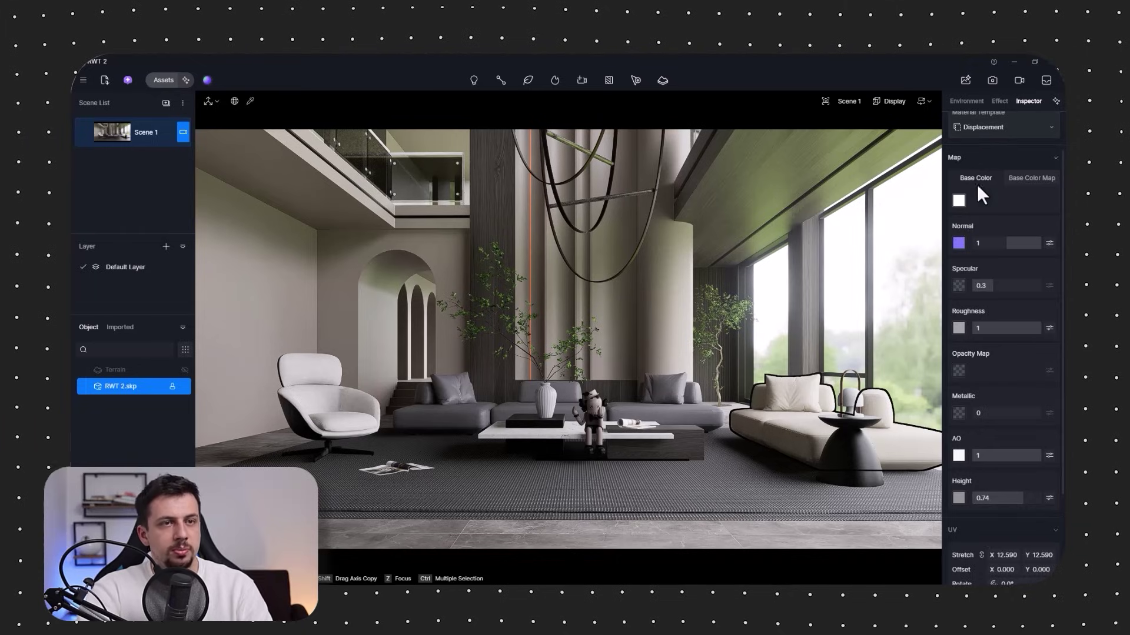
scroll(977, 188, "up", 2)
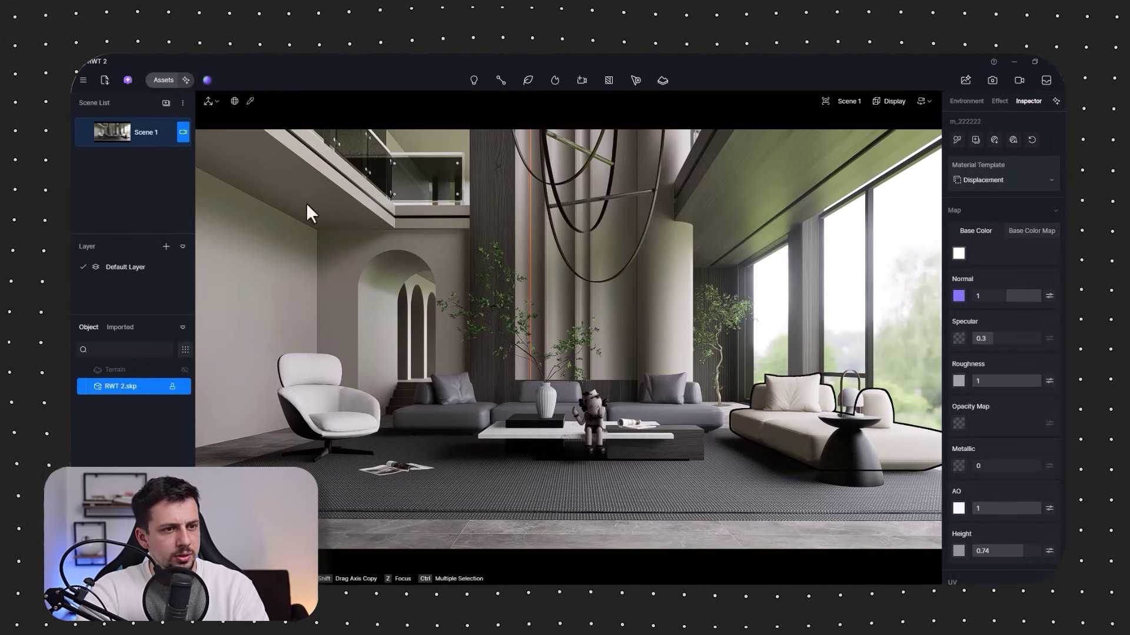
Apply the NYA-NORDISKA_0419_ALVARO-24_F02_4K texture maps to the grey sofa's material and set its UV stretch to 2.030 in X and Y
left_click(250, 101)
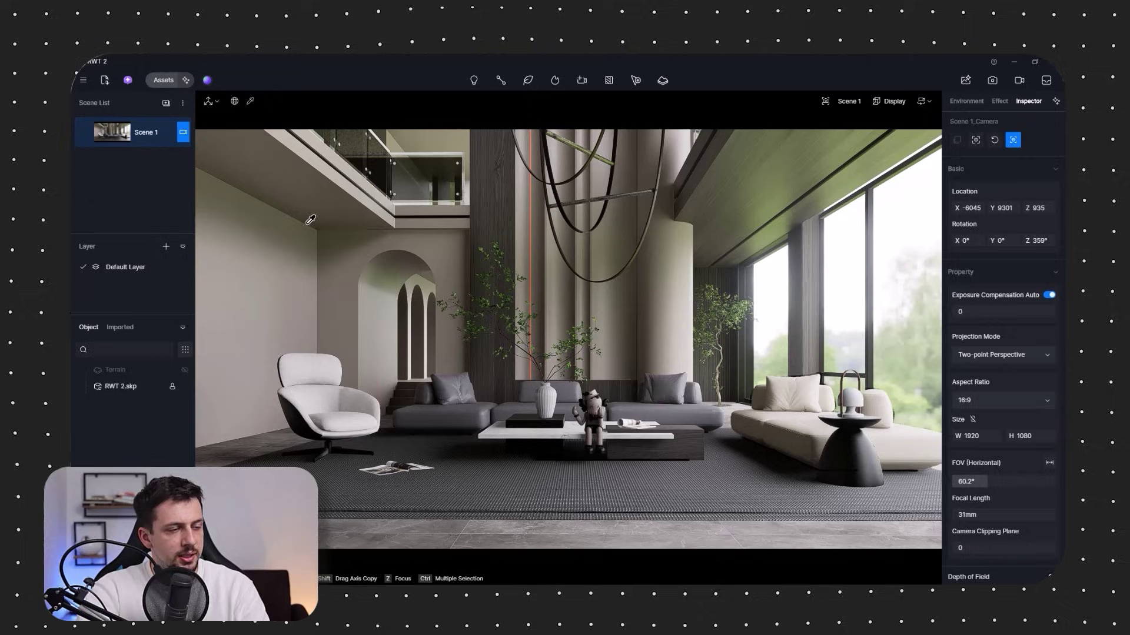
left_click(460, 406)
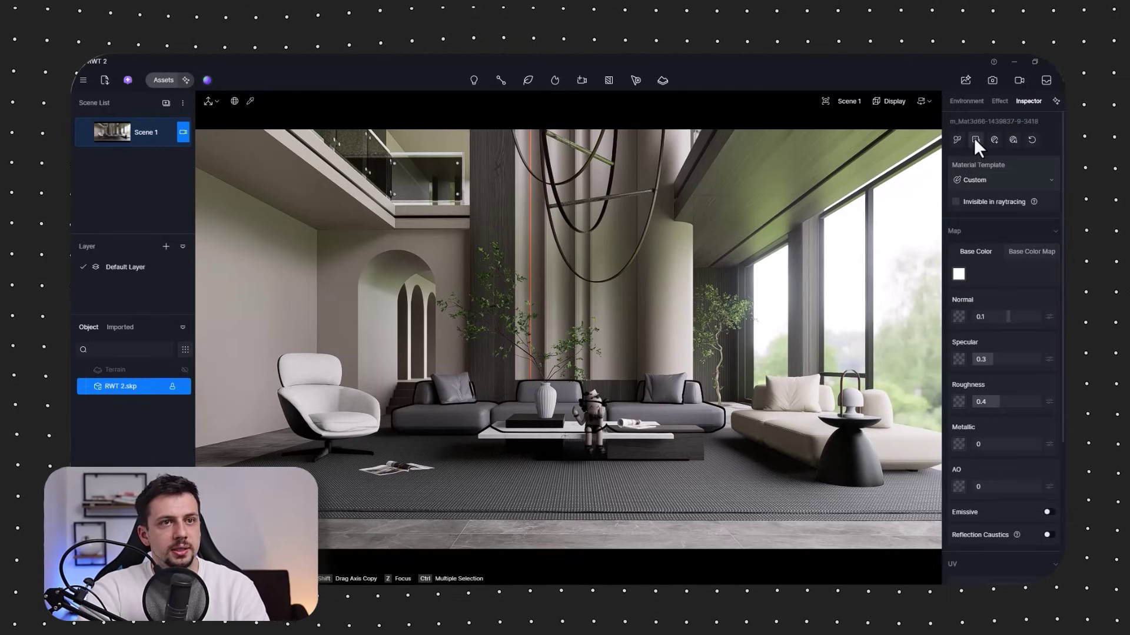
left_click(994, 143)
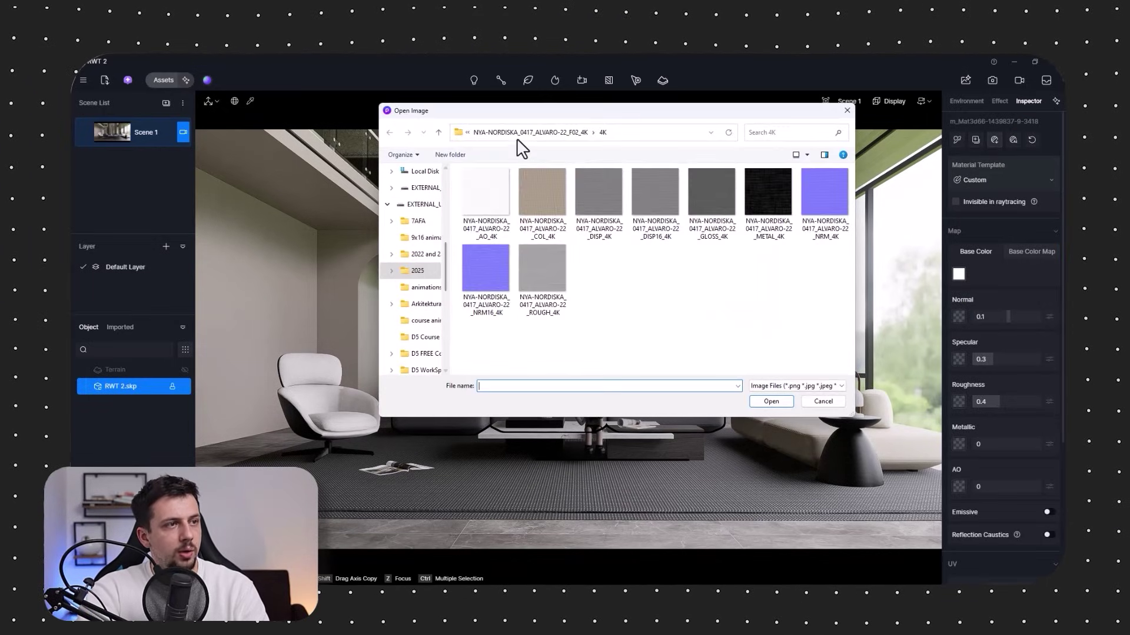
left_click(500, 133)
left_click(438, 132)
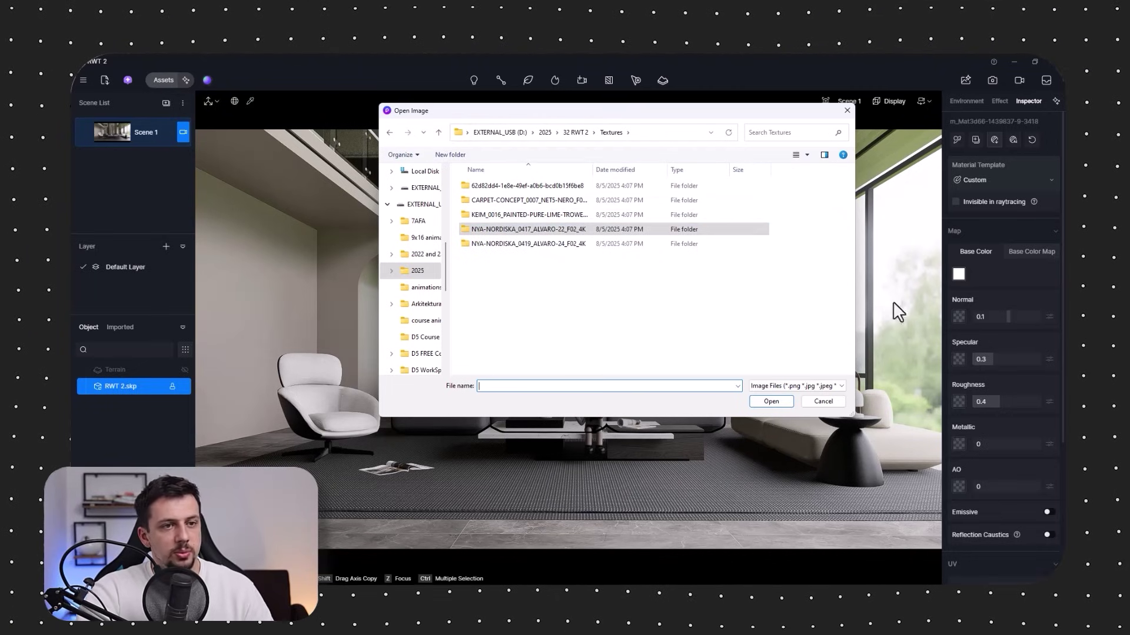
double_click(517, 200)
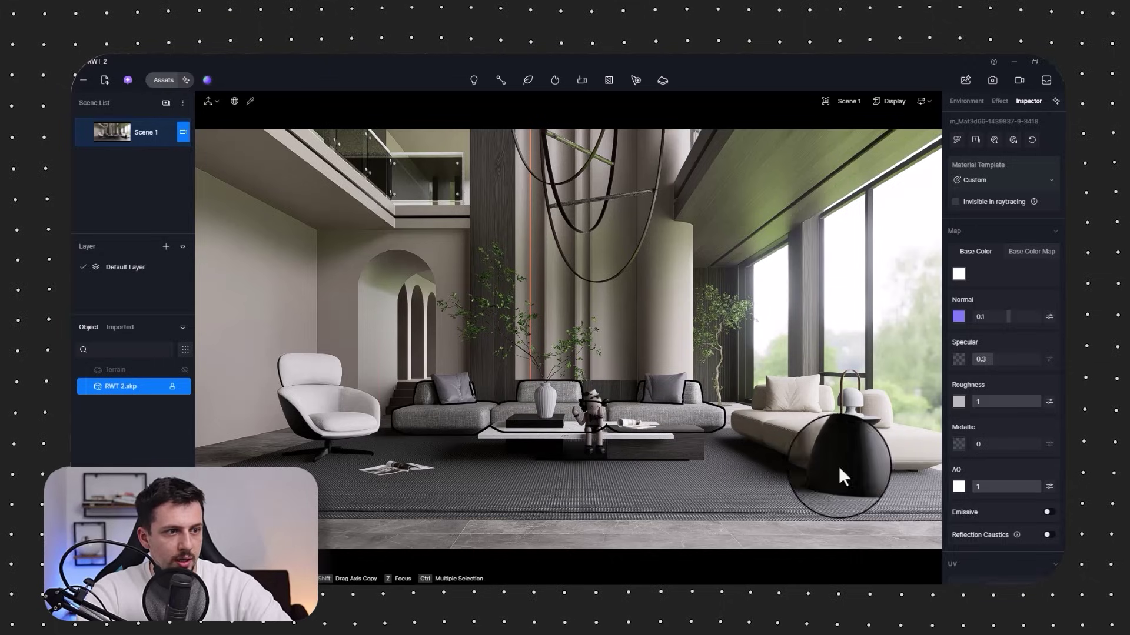
scroll(983, 497, "down", 3)
left_click_drag(1001, 434, 1005, 434)
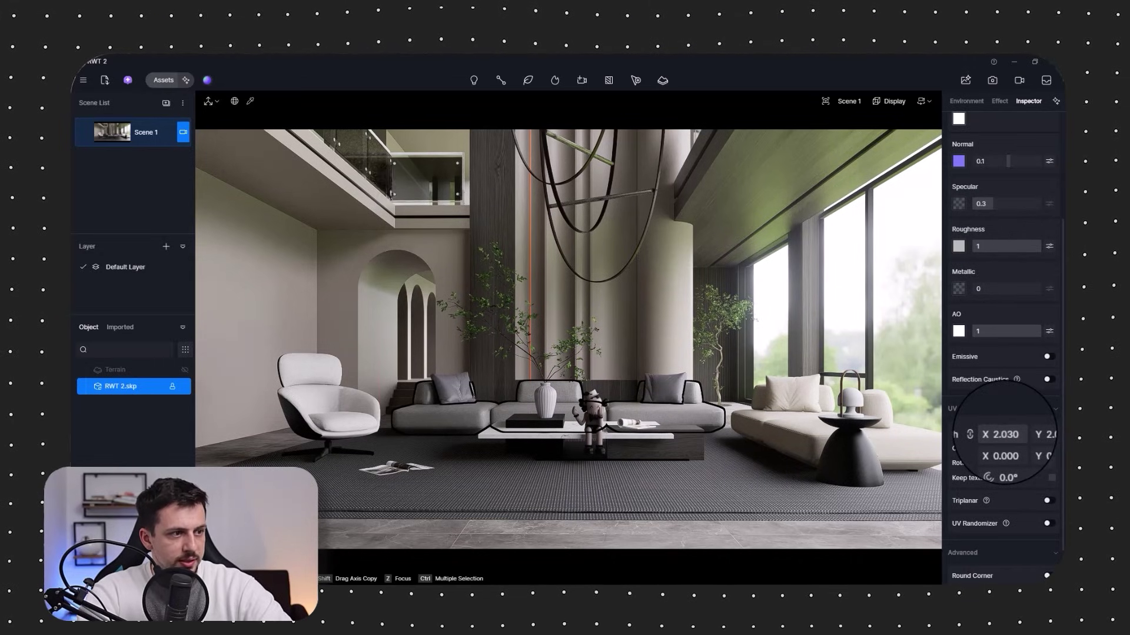
Switch the grey sofa's material to the Displacement template, load the ALVARO-24 DISP16 4K texture as height map at 0.78, and deselect it
scroll(1009, 338, "up", 3)
left_click(988, 147)
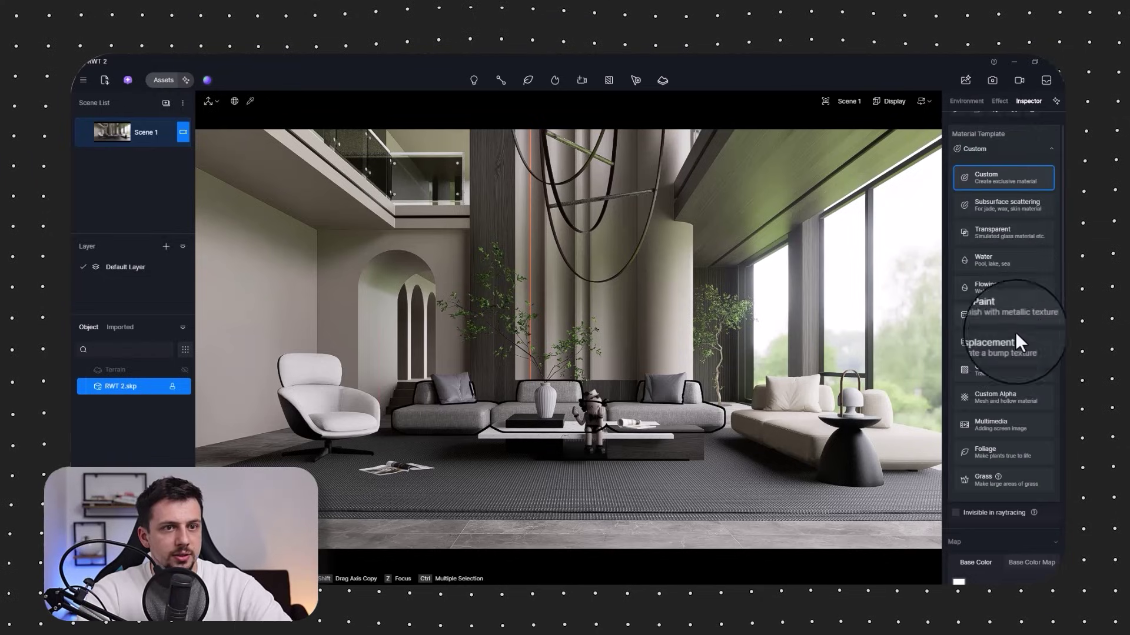
left_click(1016, 336)
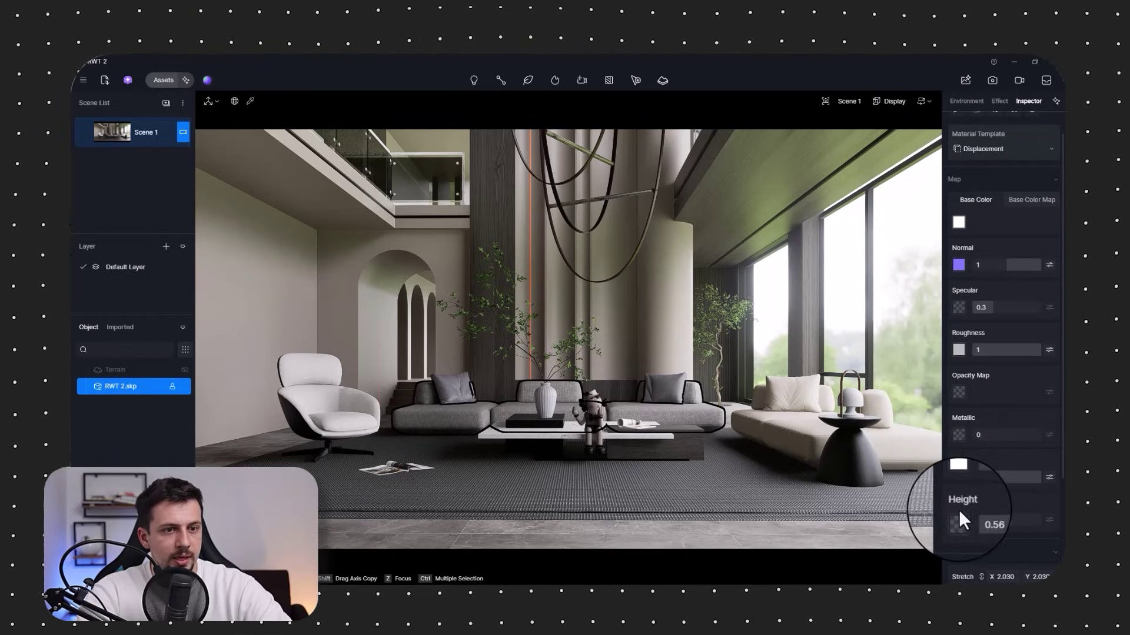
left_click(959, 519)
double_click(672, 215)
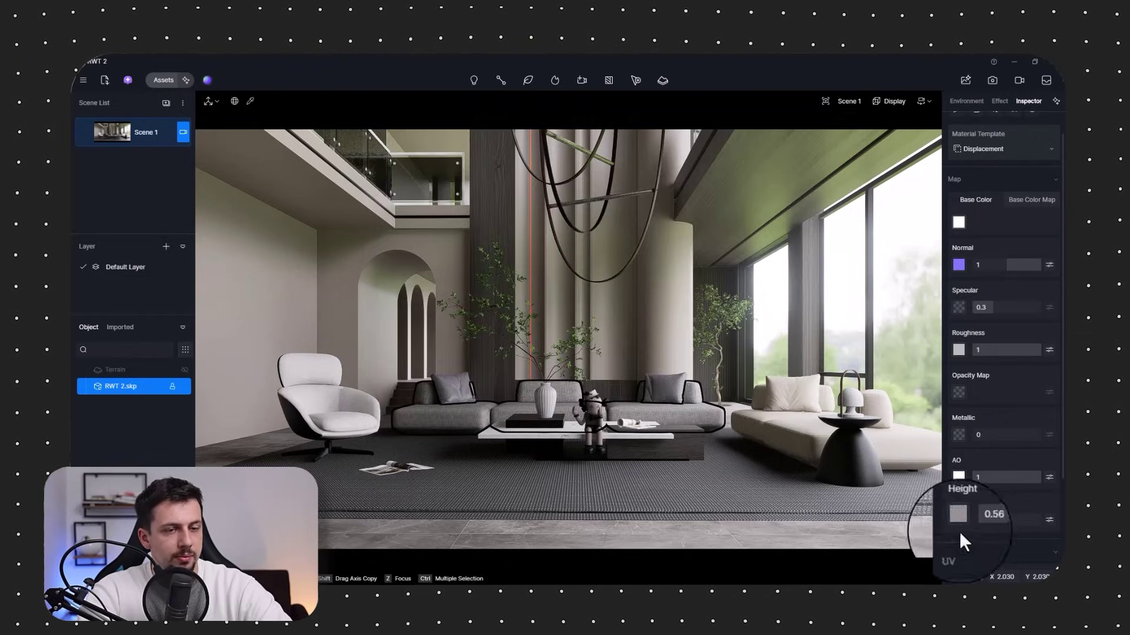
left_click(466, 378)
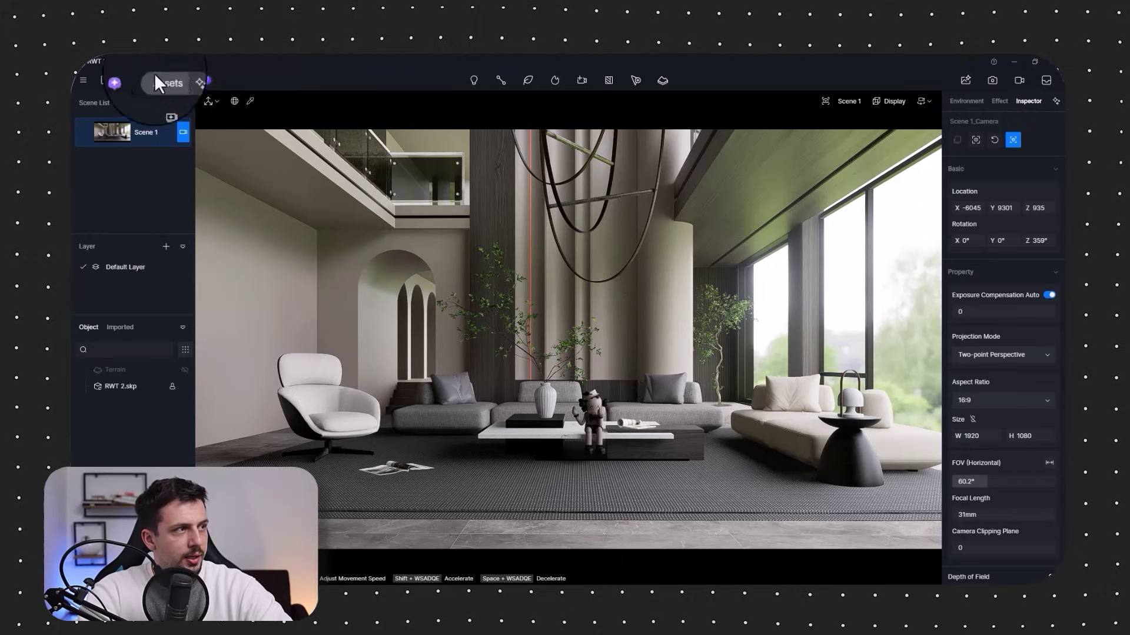
Pick the material of the cushions on the grey sofa, darken its base color to a very dark grey, and deselect it
left_click(251, 102)
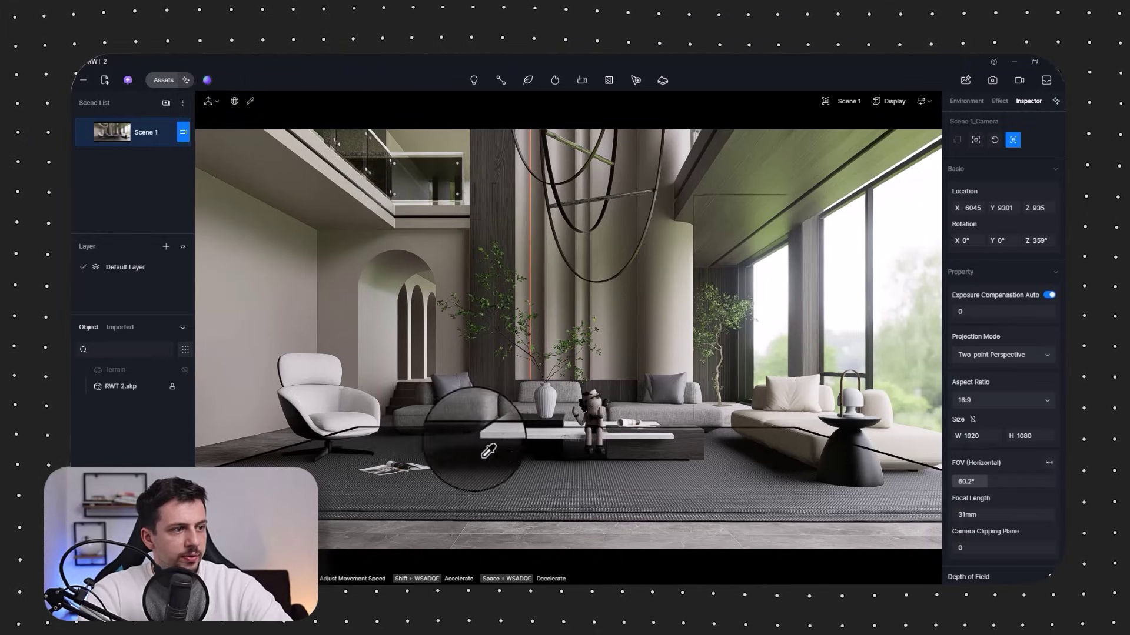
left_click(476, 411)
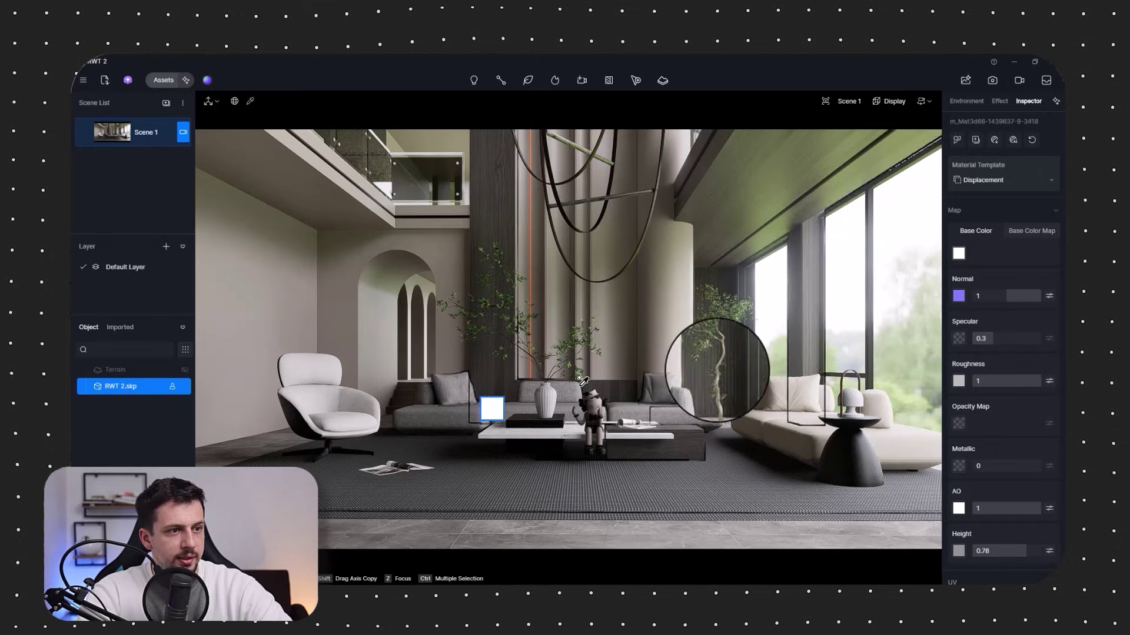
left_click(958, 253)
left_click_drag(958, 282, 955, 315)
key("i")
left_click(800, 421)
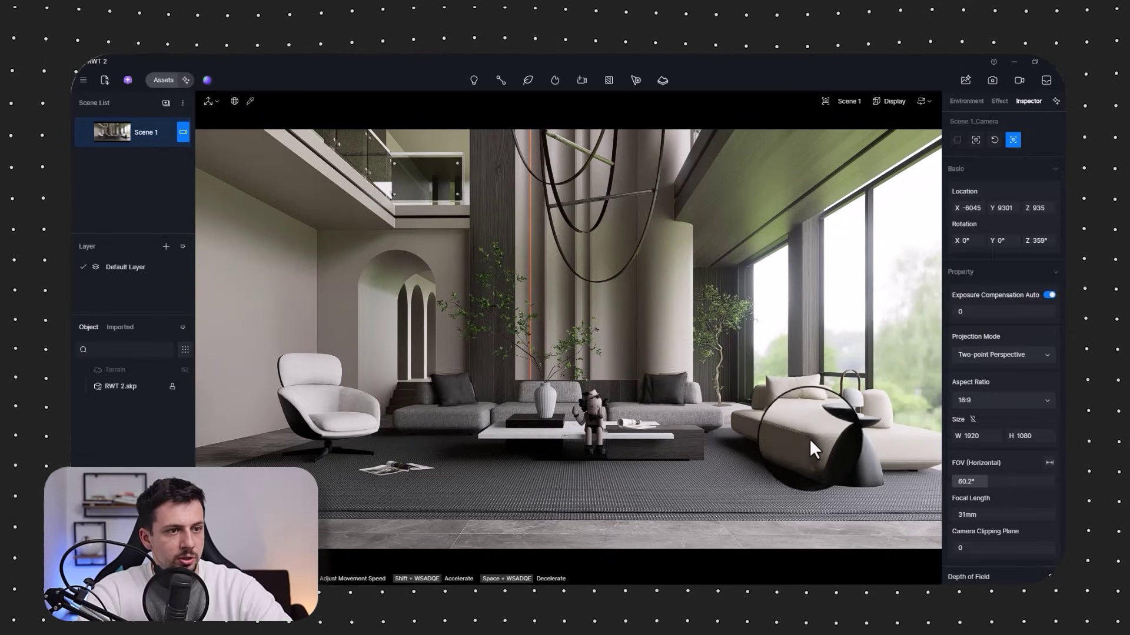
key("i")
left_click(800, 420)
key("Escape")
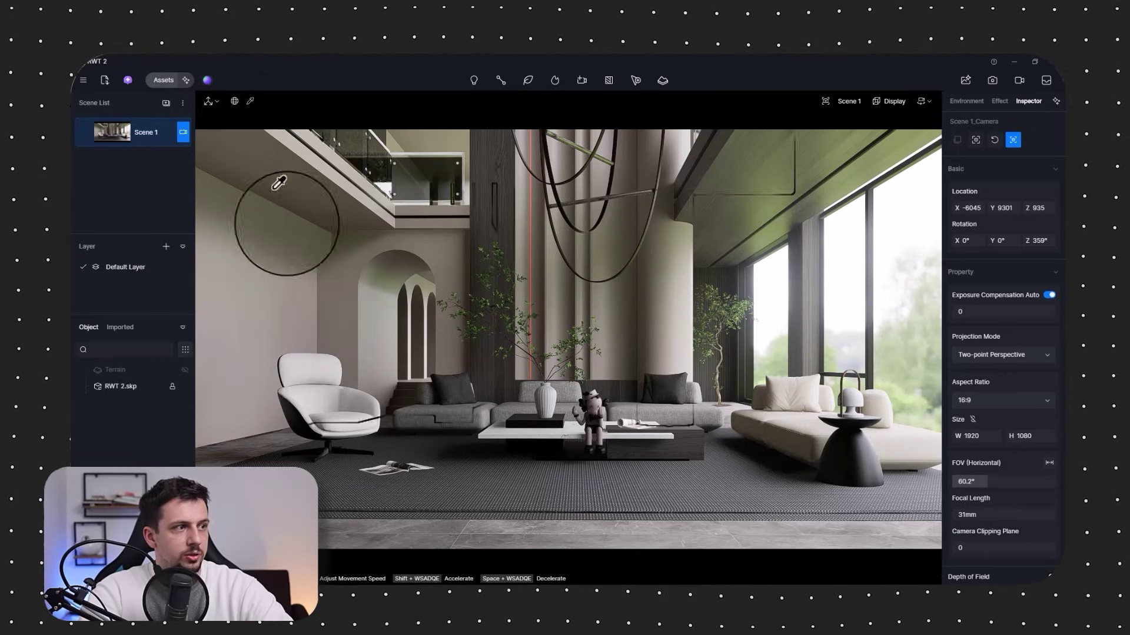
Apply all KEIM_0016_PAINTED-PURE-LIME-TROWEL-KNITTED 4K maps to the wall material and set its UV stretch to 0.841 in X and Y
left_click(287, 224)
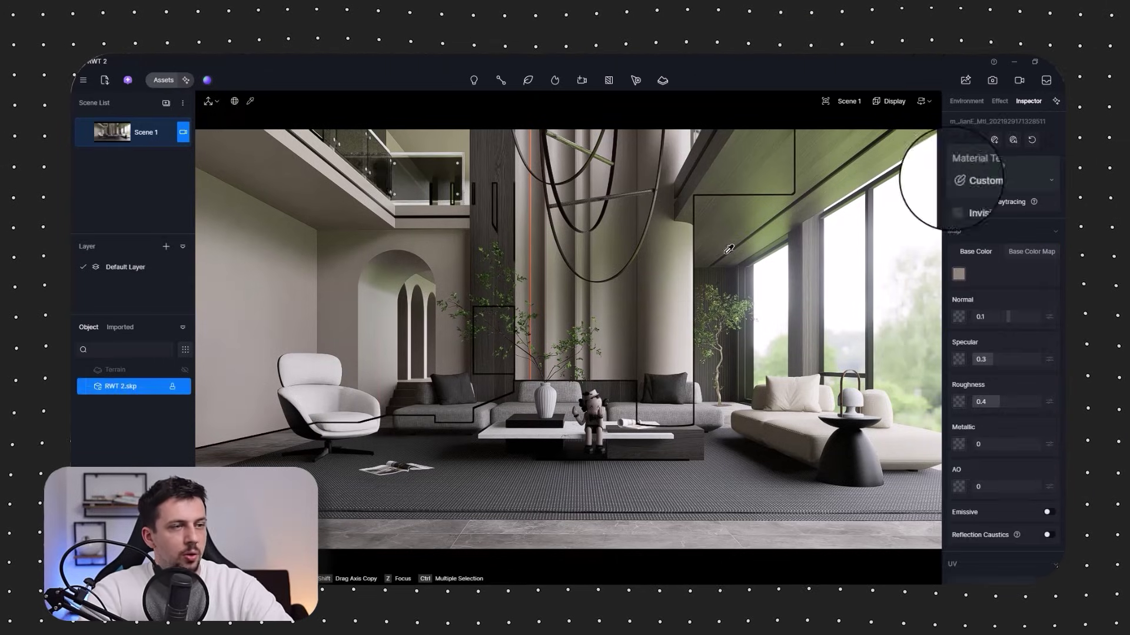
left_click(991, 141)
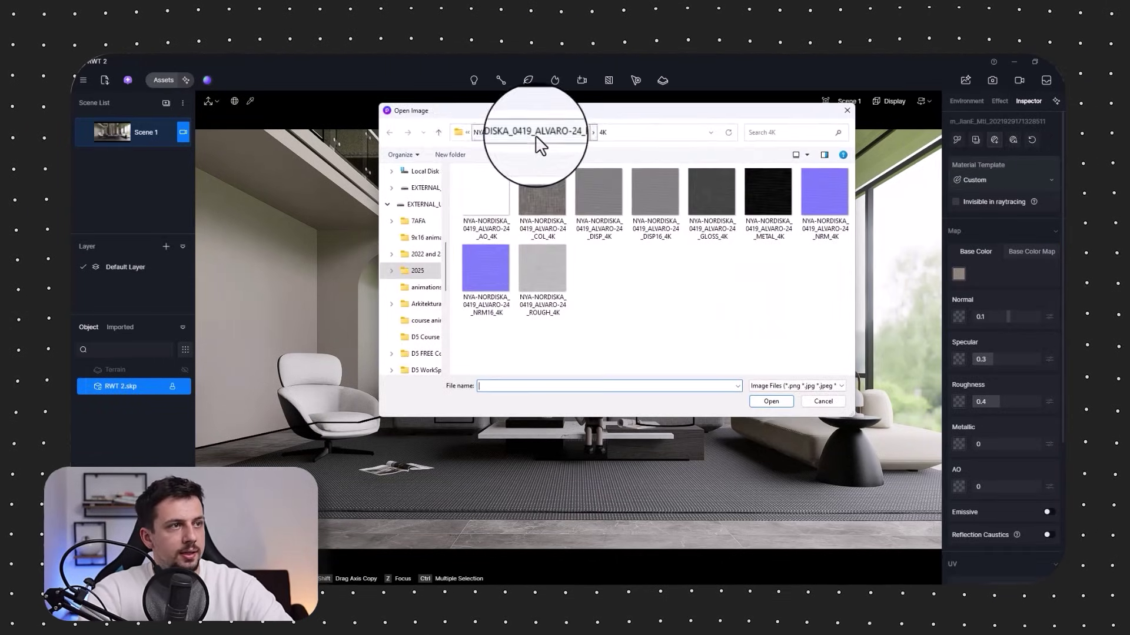
left_click(439, 133)
left_click(439, 133)
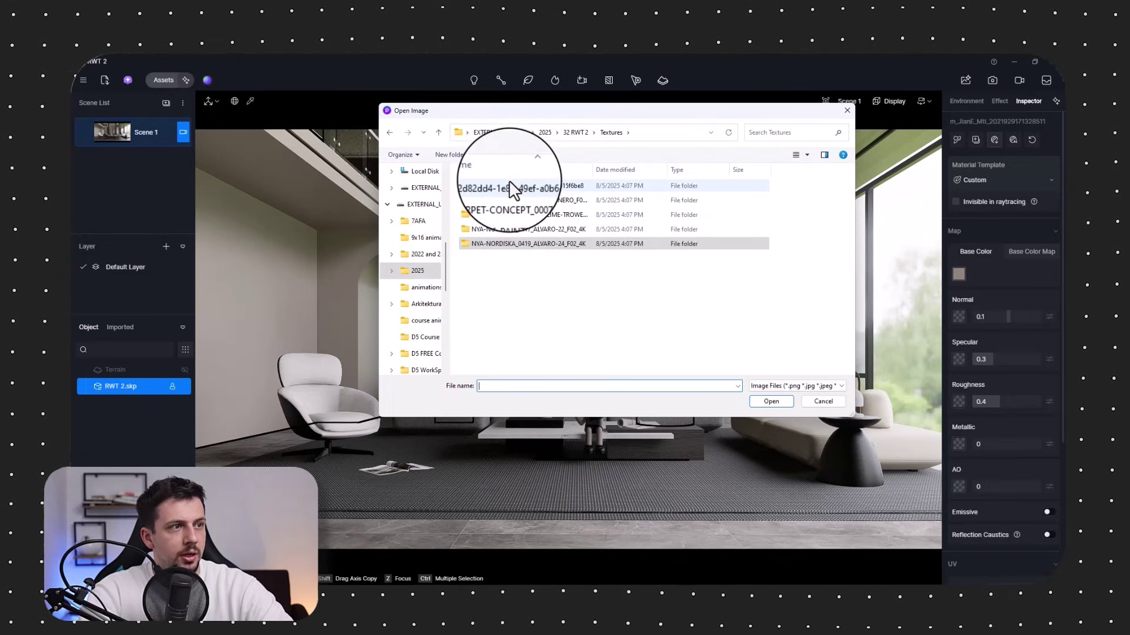
double_click(525, 216)
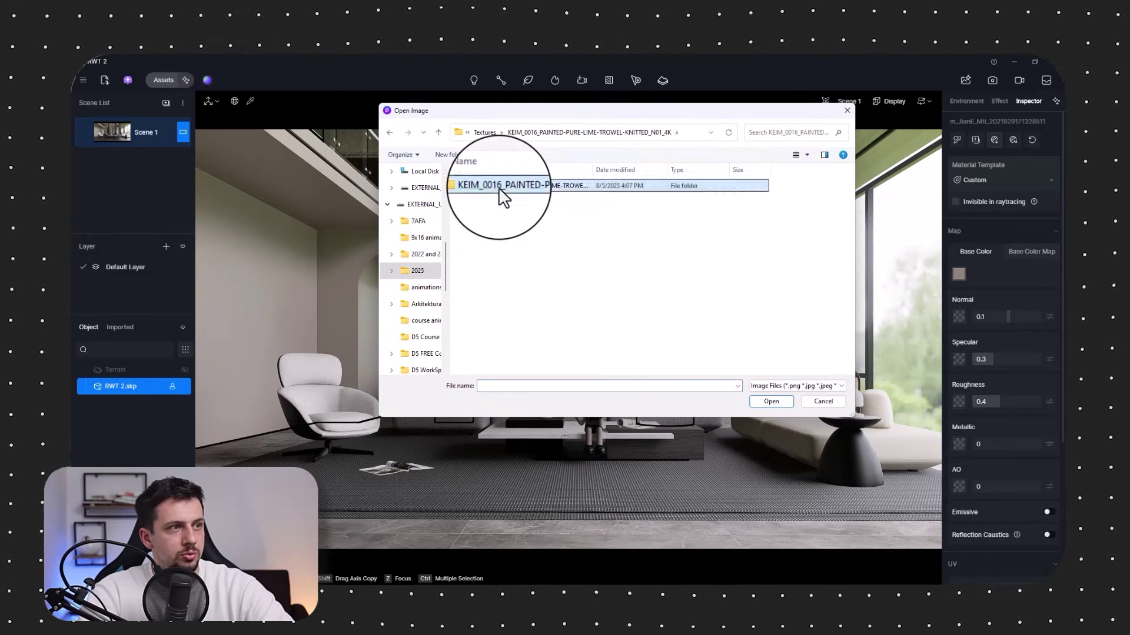
double_click(500, 189)
double_click(493, 187)
left_click(503, 211)
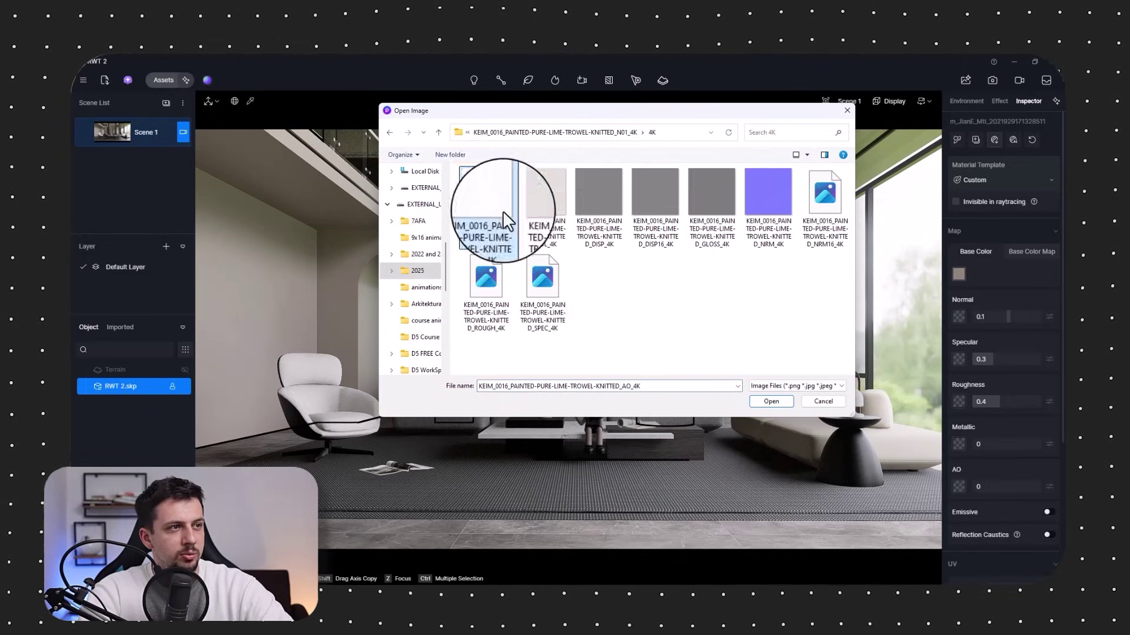
left_click(771, 401)
left_click(557, 335)
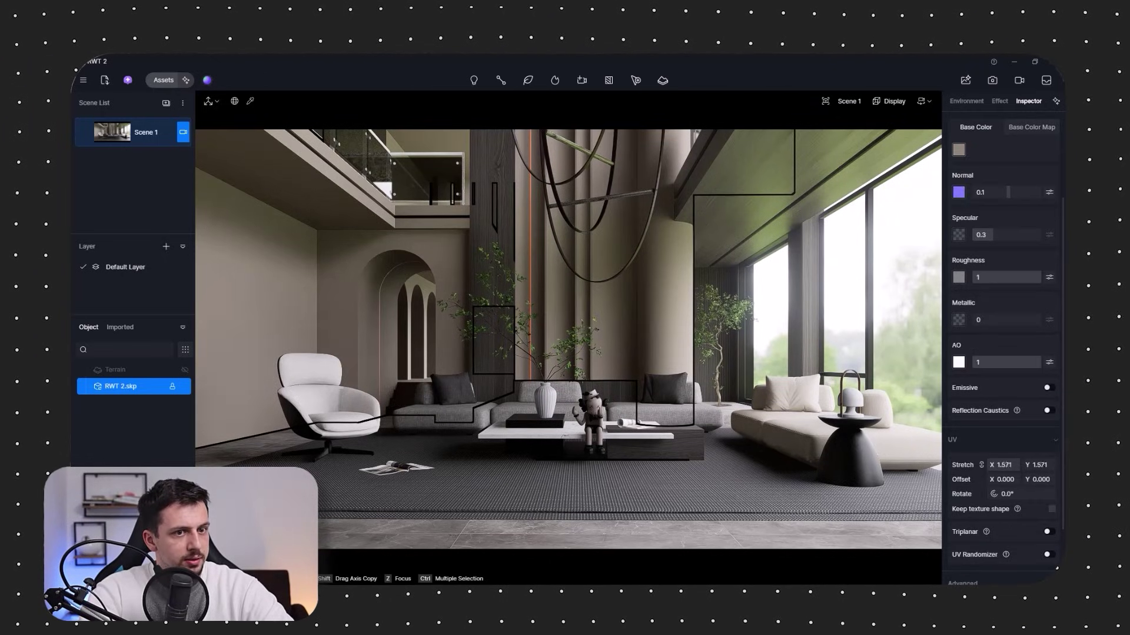
left_click(715, 484)
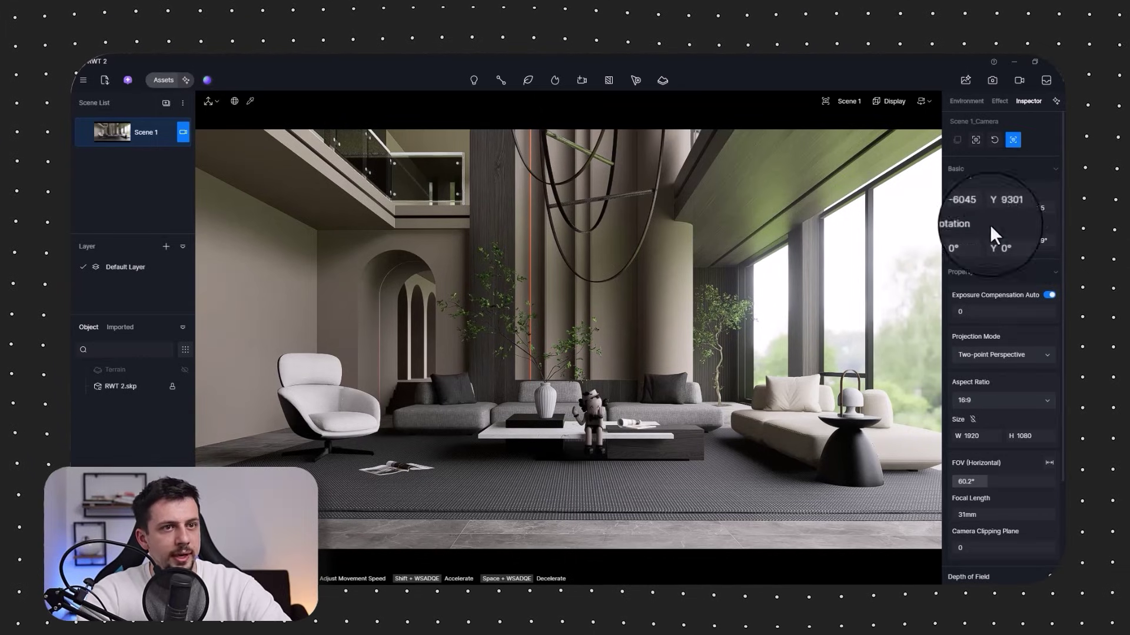
Pick the wall material again, lighten its base color to a warm grey with hue 30, saturation 7 and brightness 66, and deselect it
left_click(248, 257)
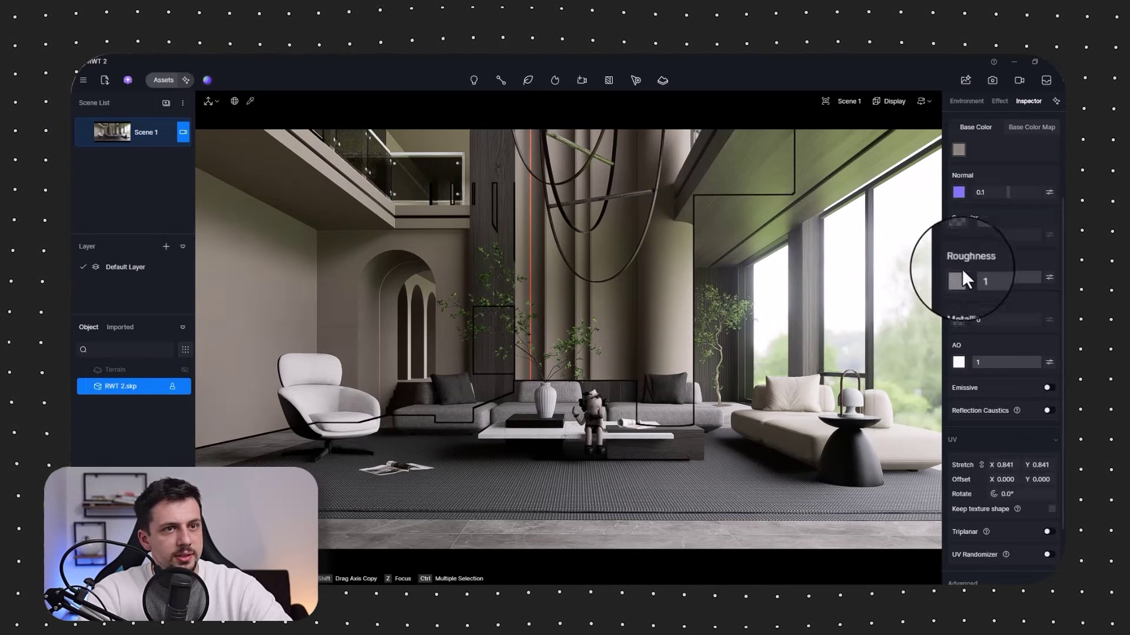
scroll(959, 195, "up", 3)
left_click(958, 271)
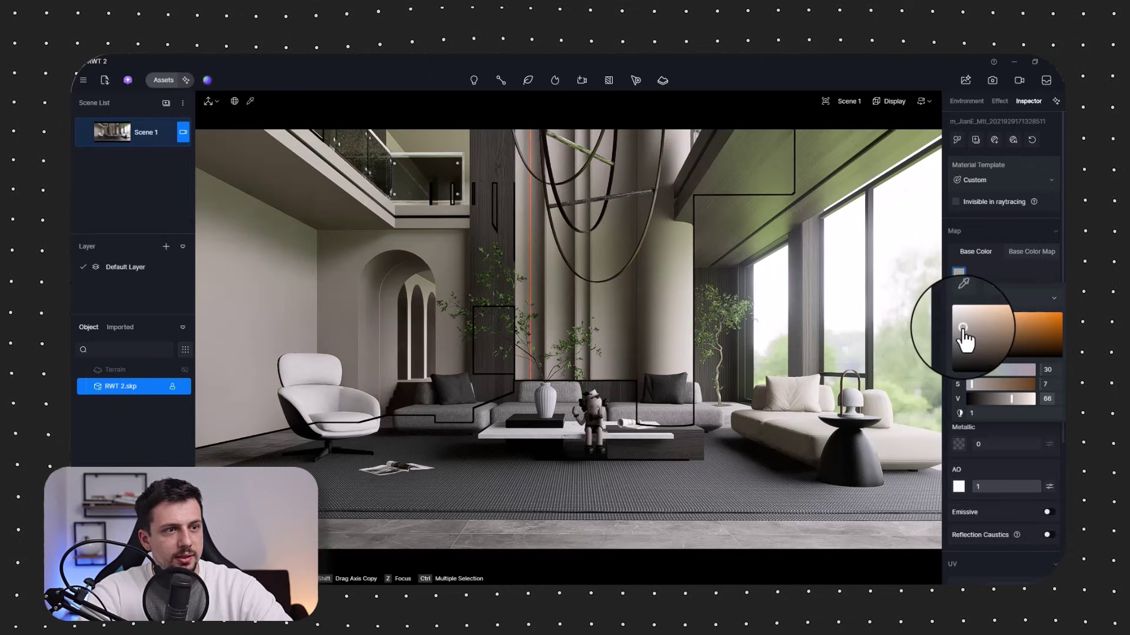
left_click(558, 297)
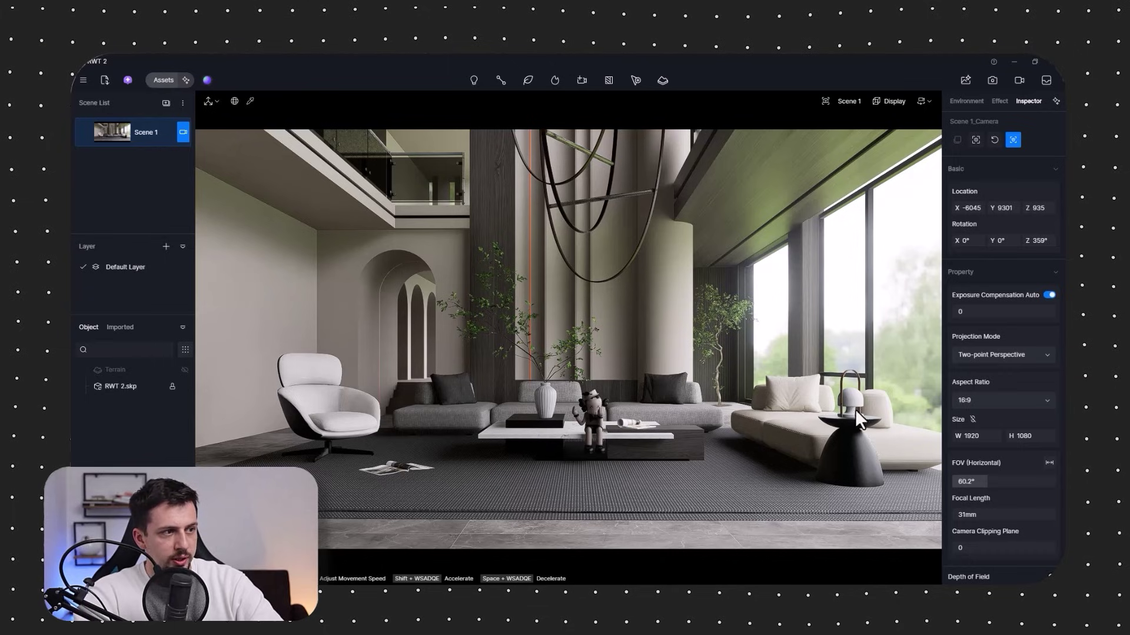
Pick the orange light strip's material on the back wall and make it emissive with intensity 15.5 and color temperature 5000
left_click(249, 101)
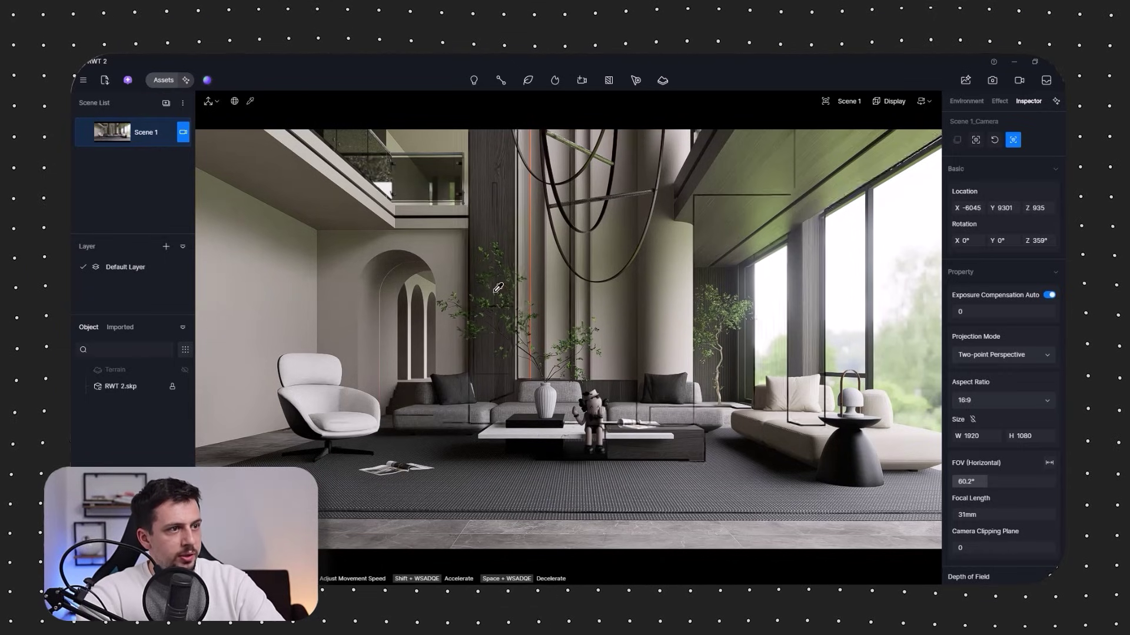
left_click(536, 266)
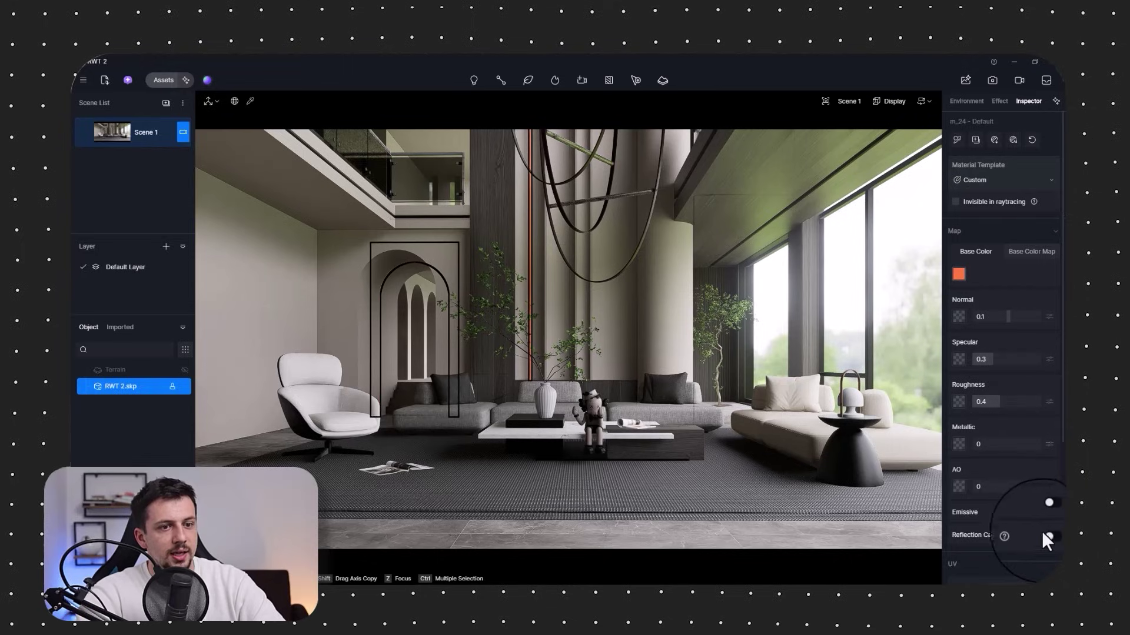
left_click(1049, 514)
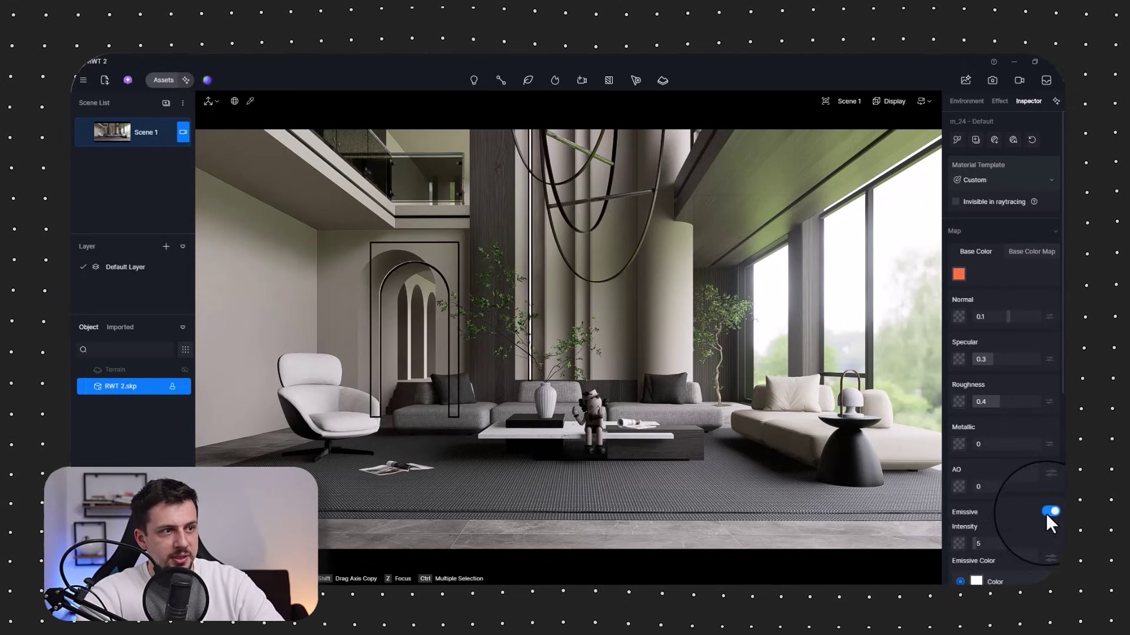
scroll(999, 540, "down", 1)
mouse_move(986, 480)
left_mouse_down()
mouse_move(1012, 479)
mouse_move(984, 481)
left_mouse_up()
left_click(960, 544)
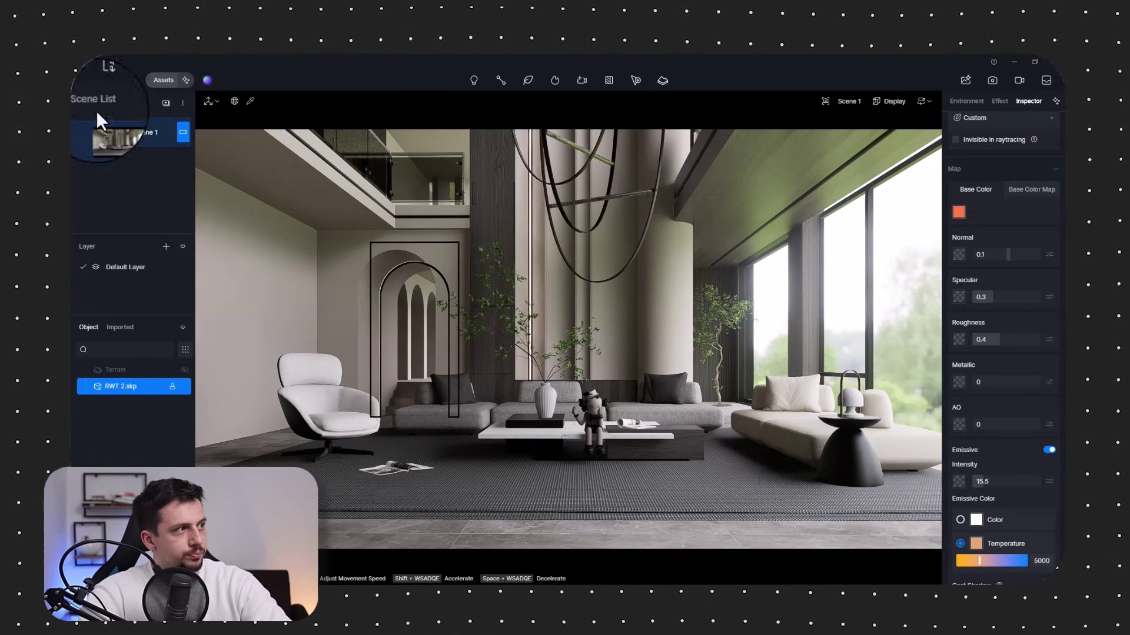
left_click(84, 135)
Open the online model library and search it for "walking"
left_click(83, 83)
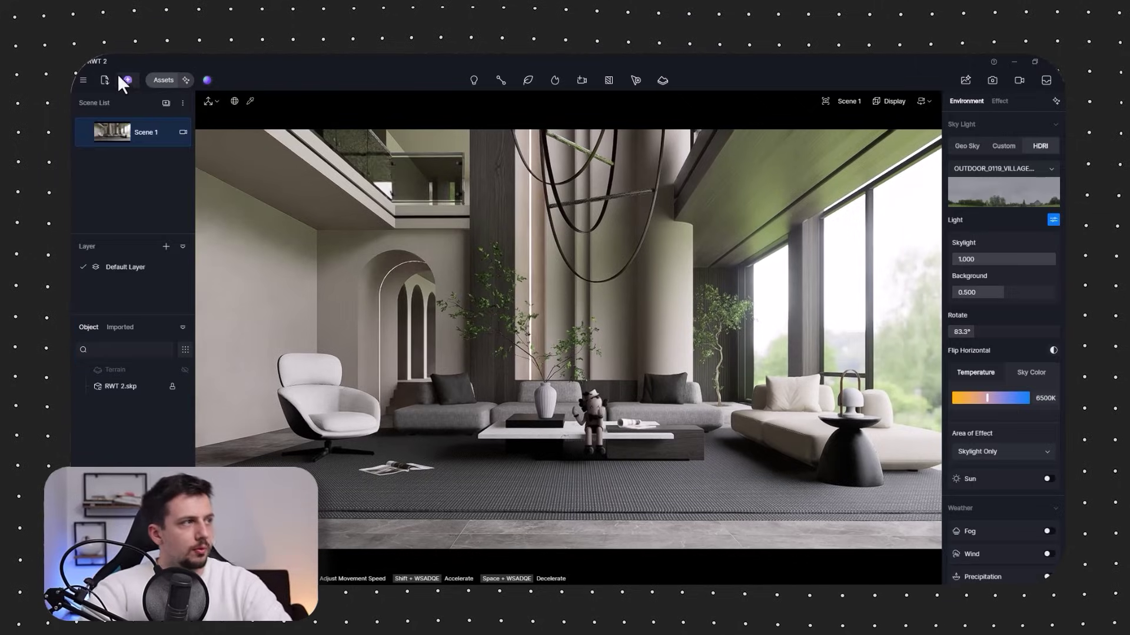
left_click(126, 80)
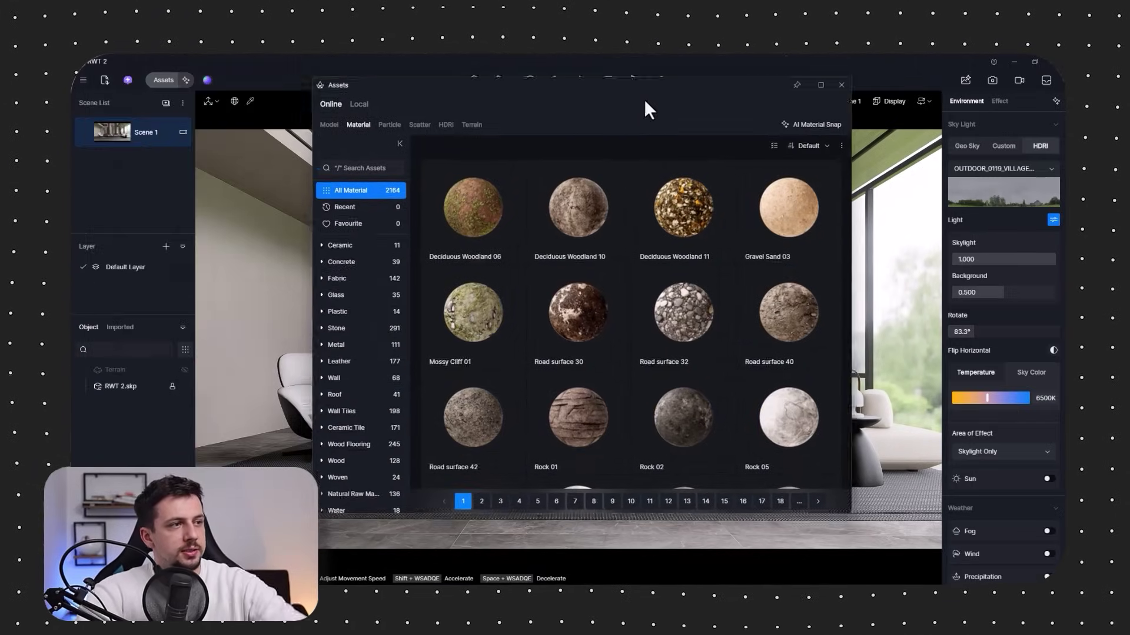
left_click(340, 140)
left_click(366, 185)
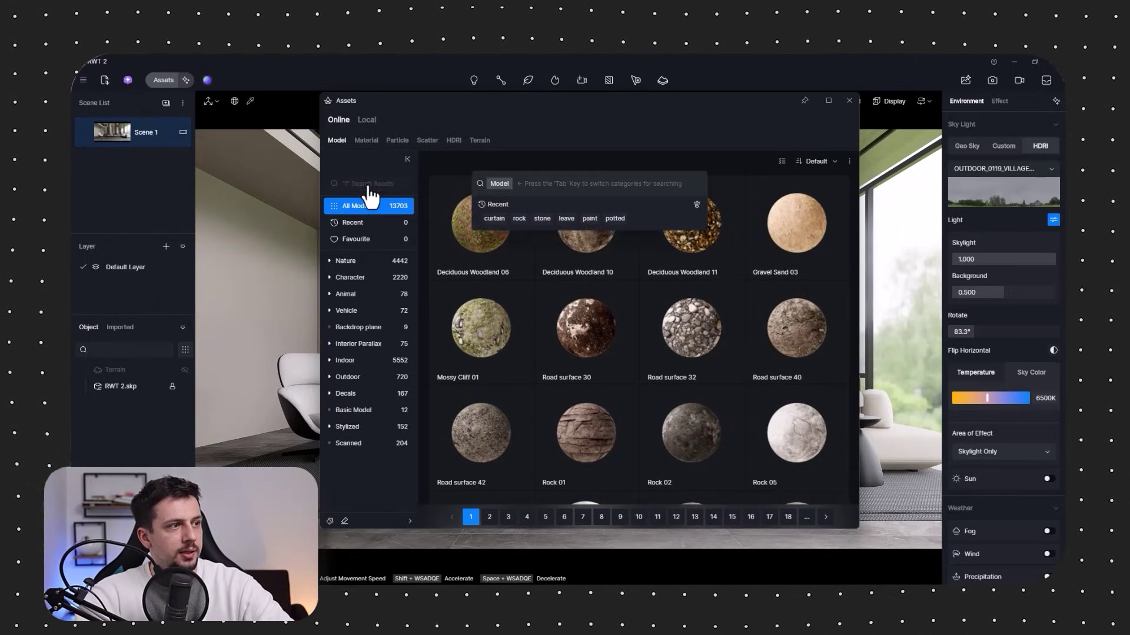
type("walking")
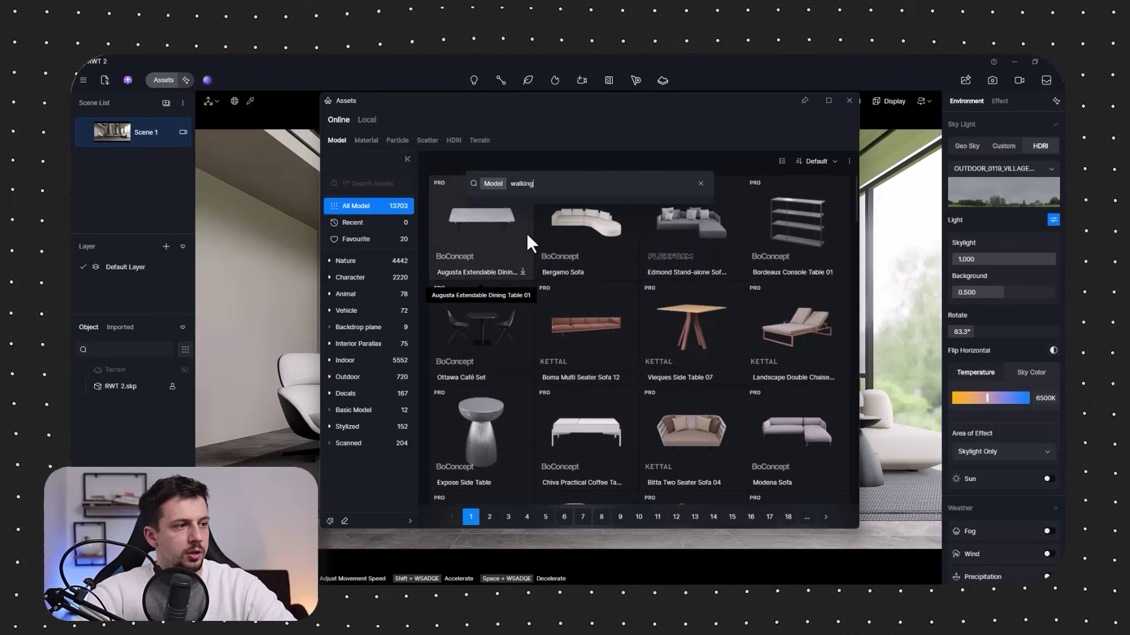
key("Return")
Choose the Betty Walking model from the results and place it on the floor beside the armchair, near the arched opening
scroll(771, 368, "down", 3)
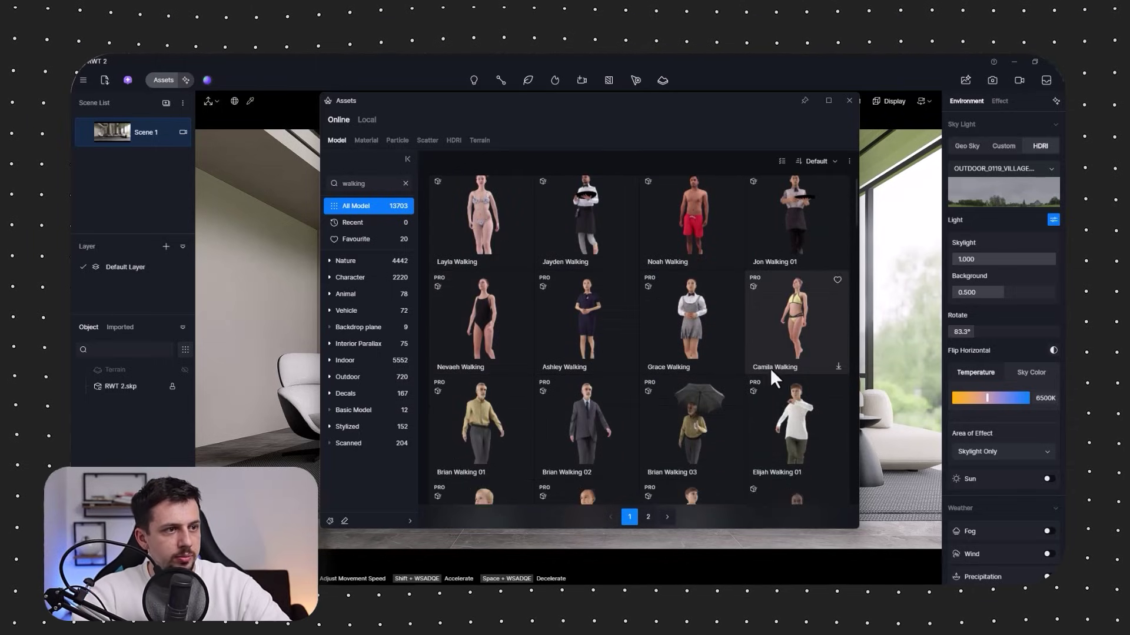
scroll(746, 406, "down", 6)
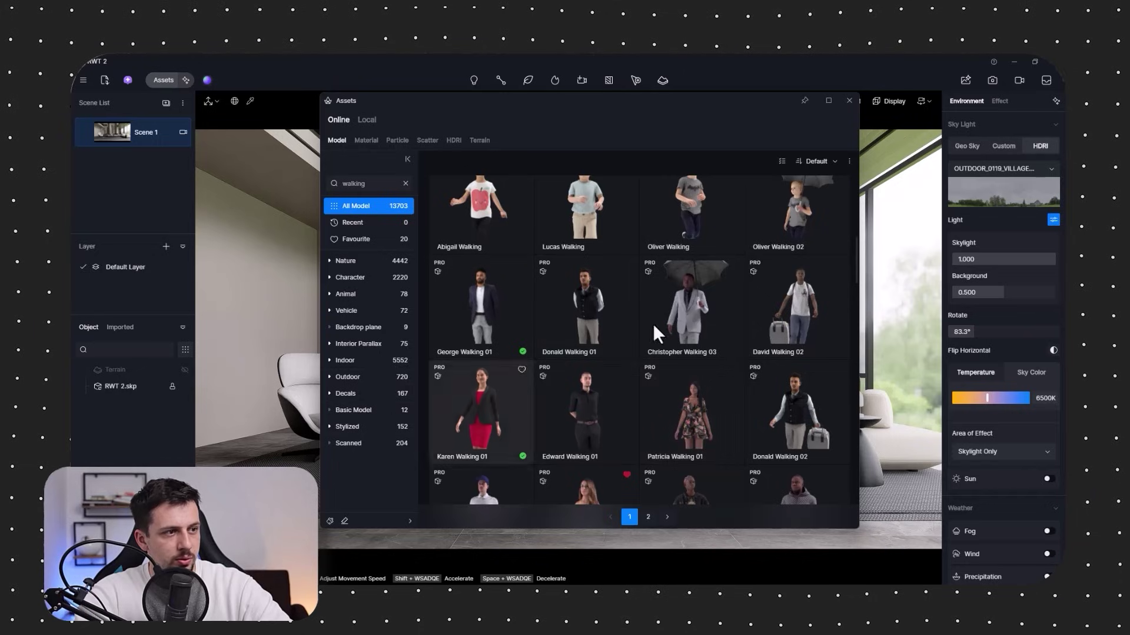
scroll(756, 391, "down", 4)
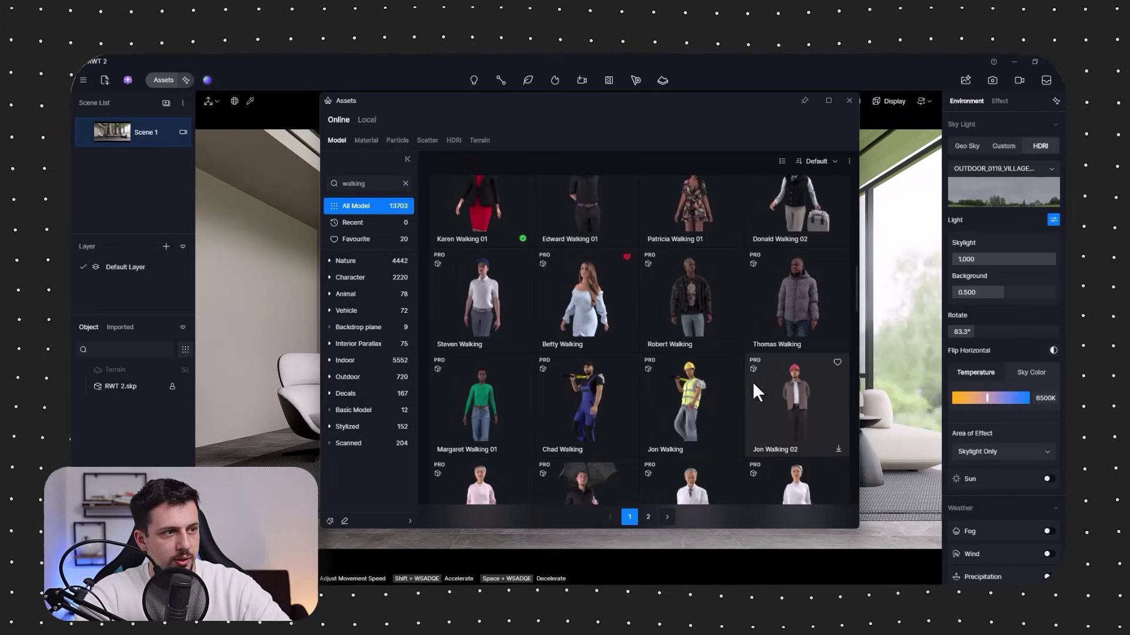
left_click(595, 326)
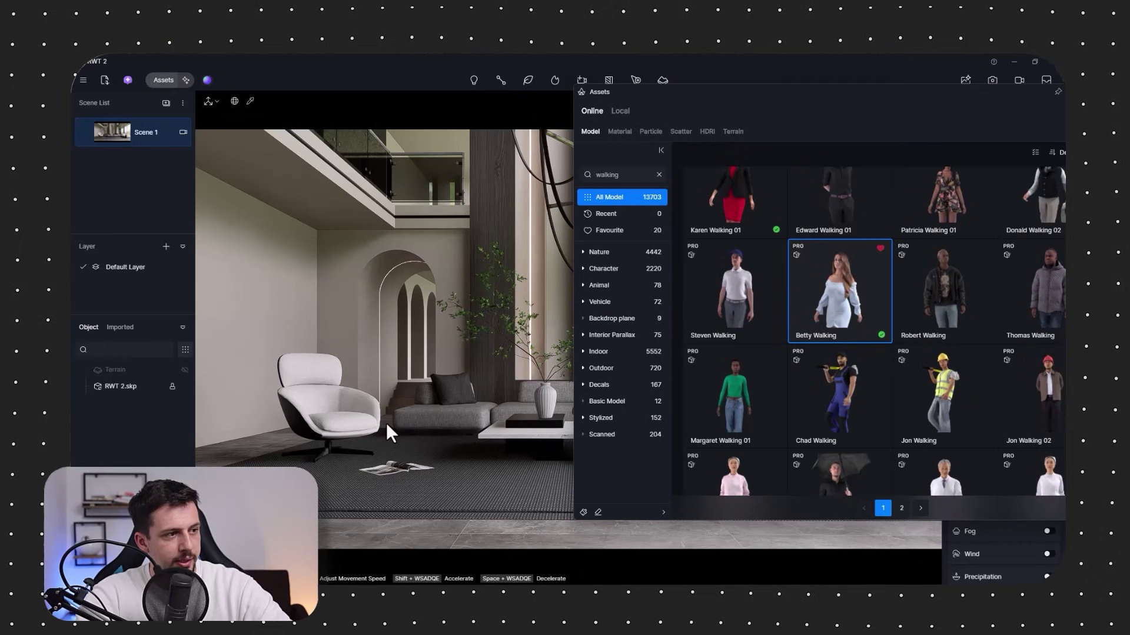
left_click(386, 423)
Turn and position the walking woman in front of the arched opening, facing away from the camera, and pause her animation
left_click_drag(1058, 105, 883, 130)
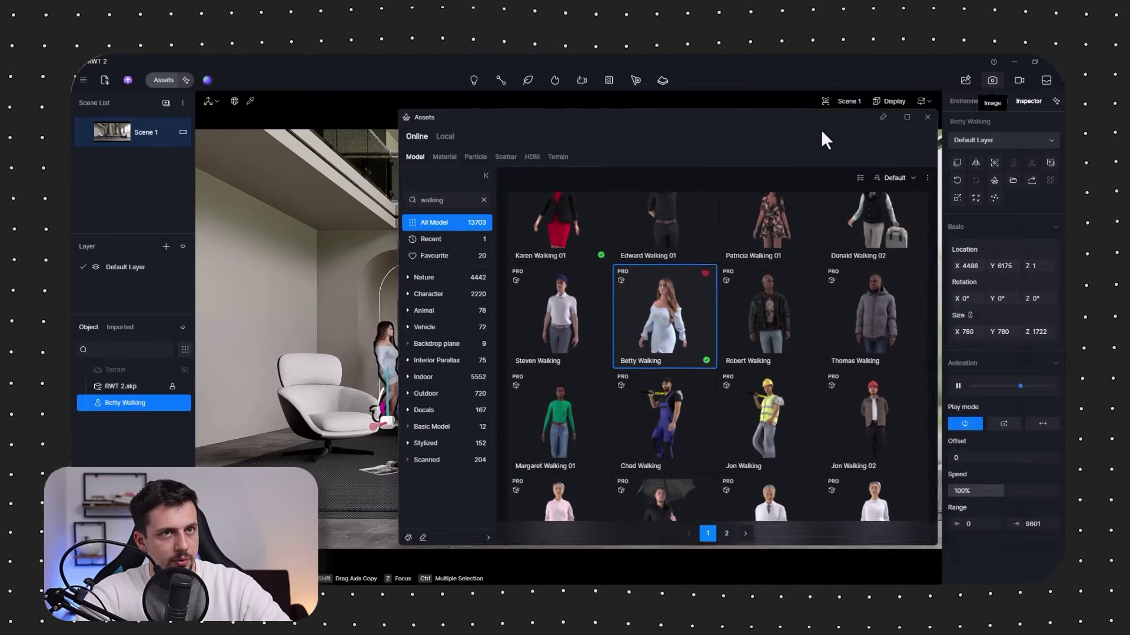
left_click(911, 122)
left_click_drag(400, 425, 428, 422)
left_click(952, 386)
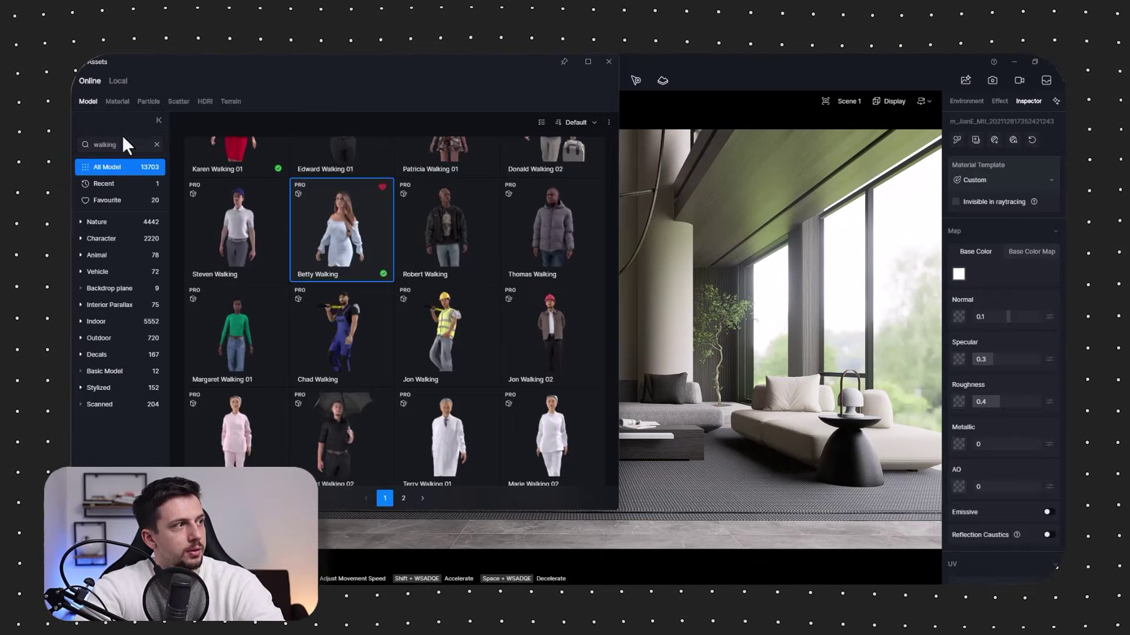
Search the online model library for "curtain"
left_click(124, 140)
key("ctrl+a")
type("curtain")
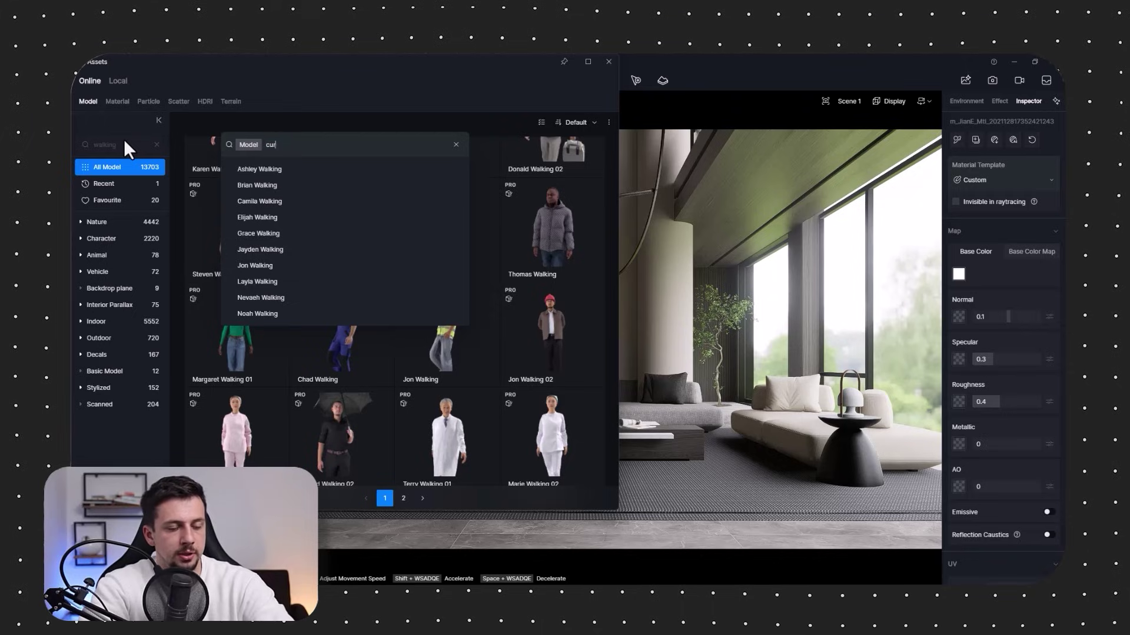
key("Return")
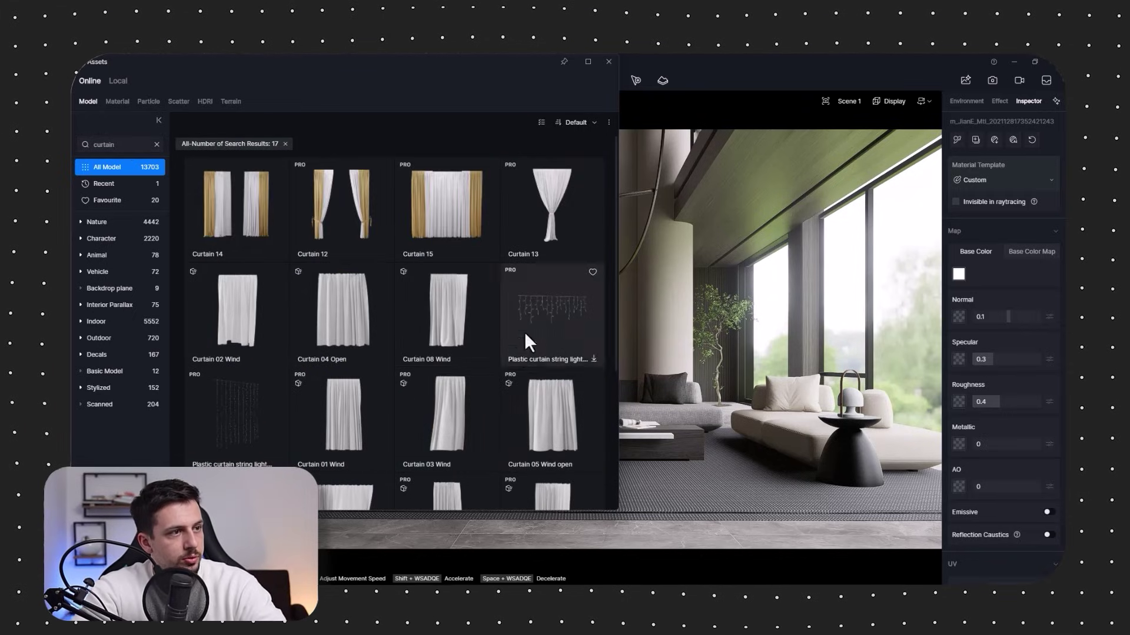
Choose the Curtain 10 Closure model and place it at the top of the large window behind the beige sofa
scroll(306, 347, "down", 1)
scroll(558, 412, "down", 1)
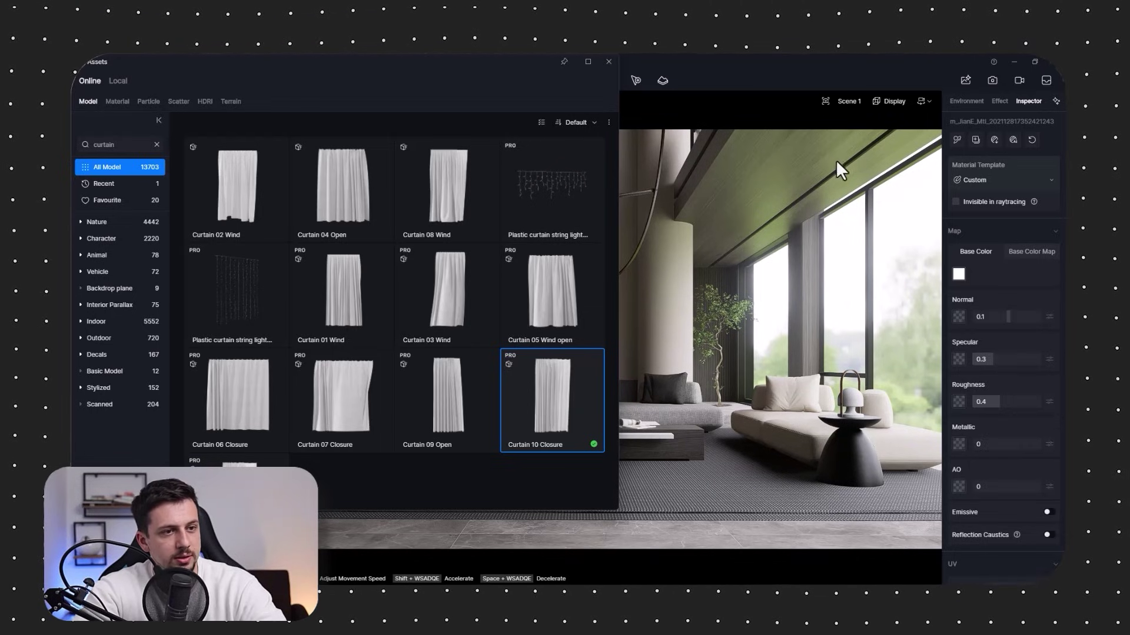
left_click_drag(540, 80, 132, 290)
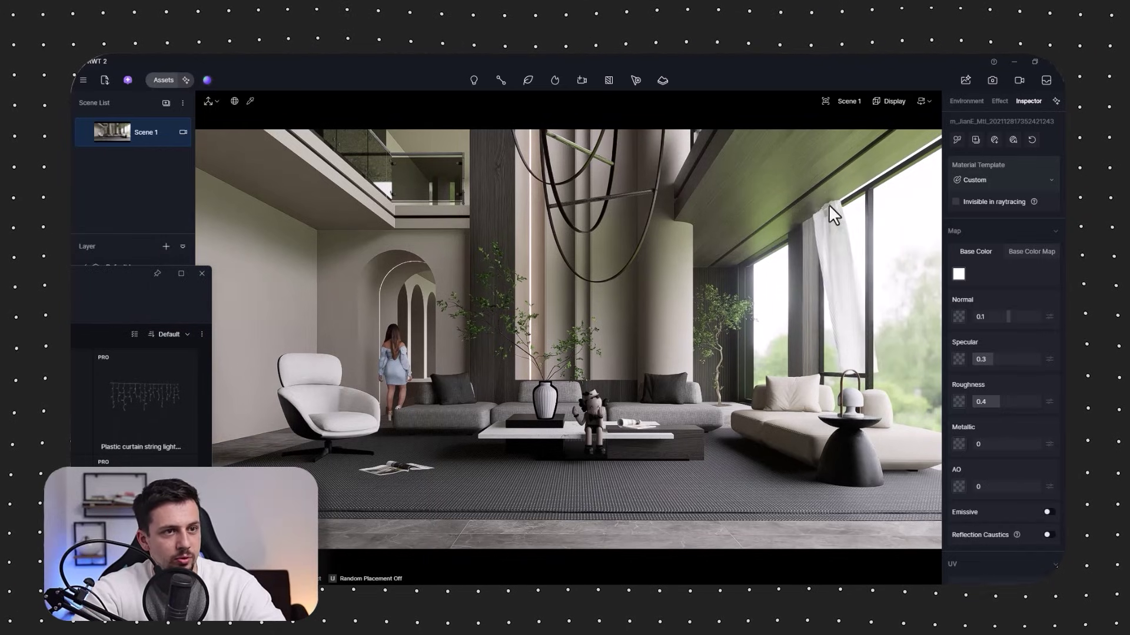
left_click(828, 203)
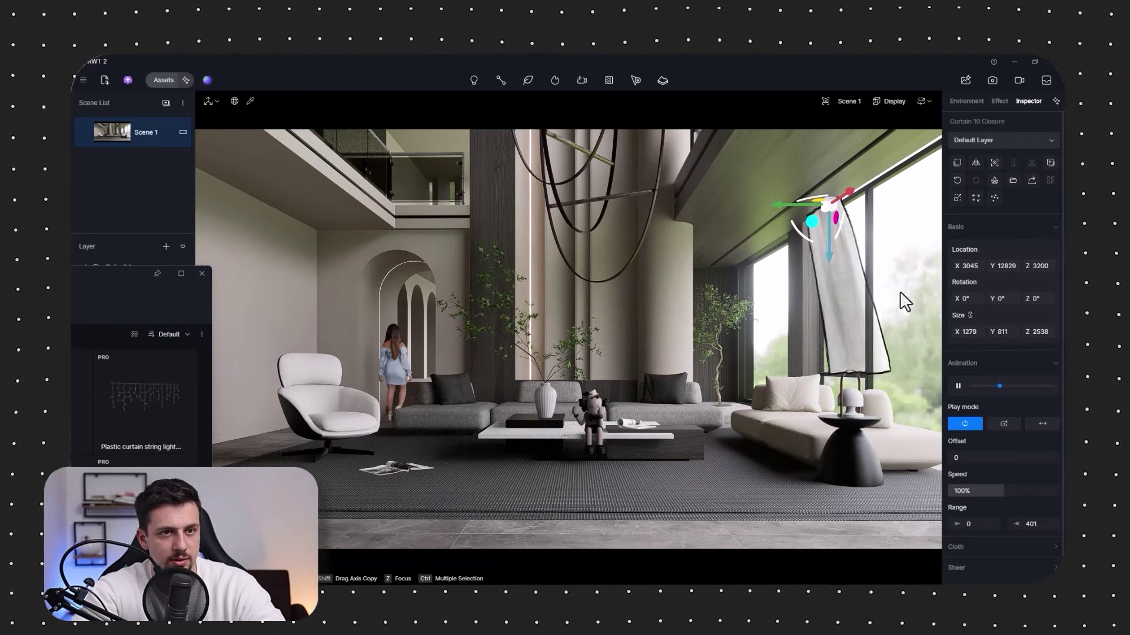
Set the curtain's Z rotation to 180° and pause its animation
left_click_drag(817, 195, 743, 229)
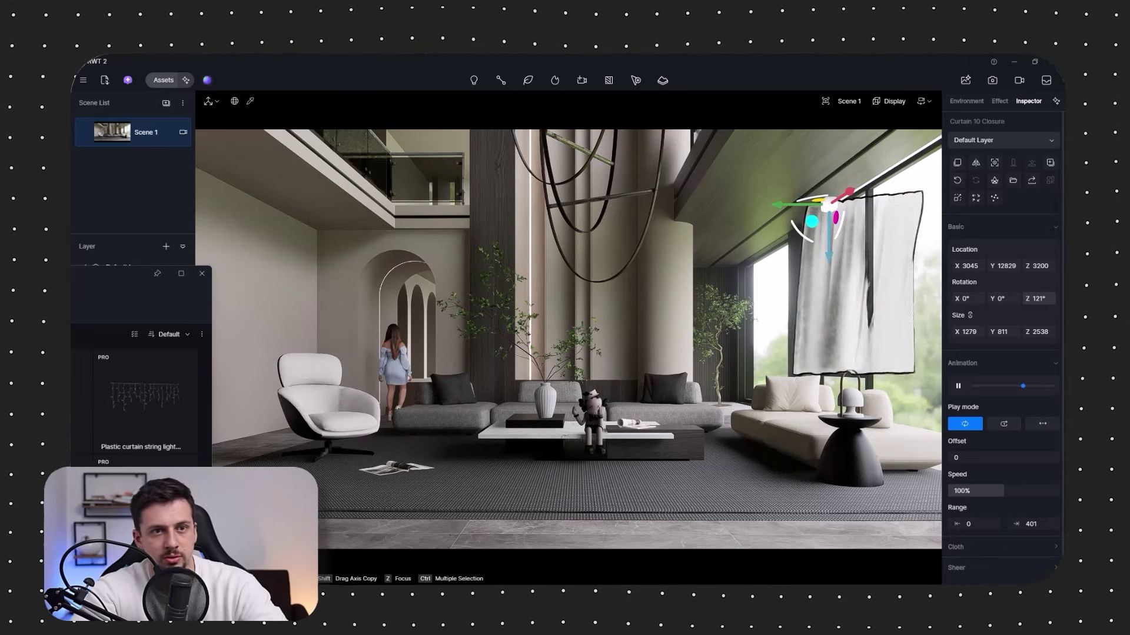
left_click(1036, 297)
type("180")
key("Return")
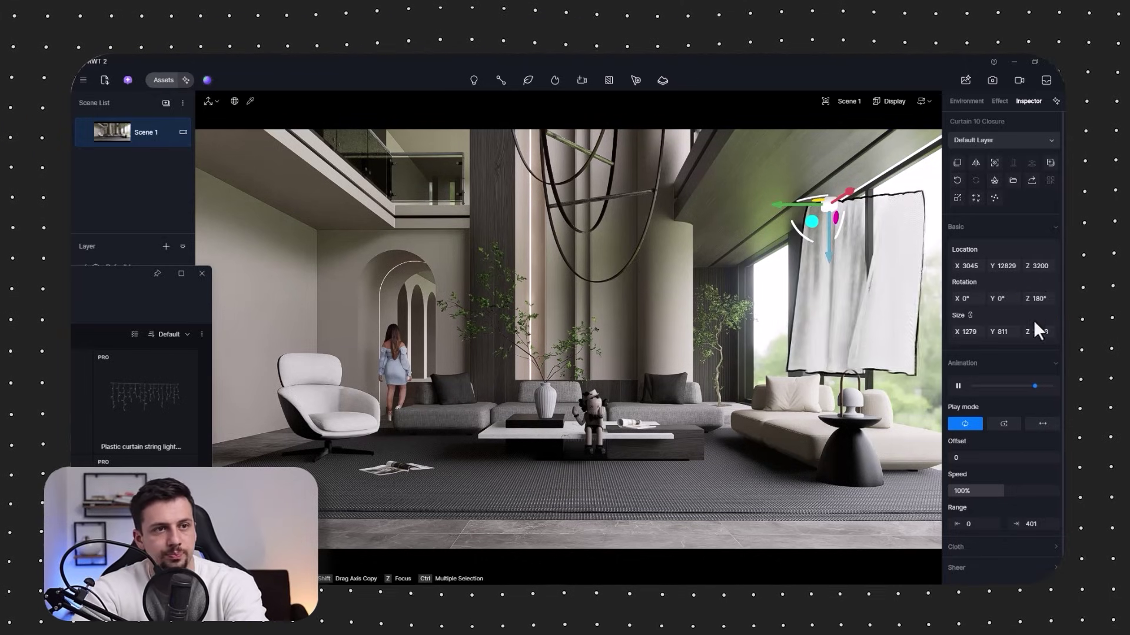
left_click(957, 385)
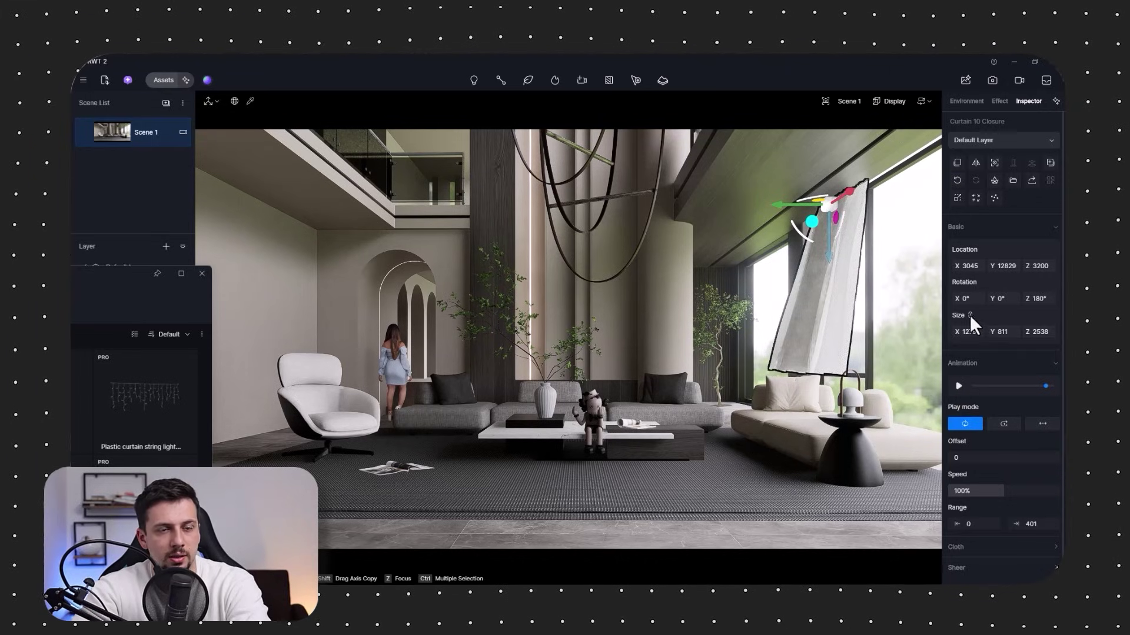
Stretch only the curtain's height to 3121, shift it to Y 12901, and scrub its animation to an earlier frame
left_click_drag(1034, 333, 1069, 333)
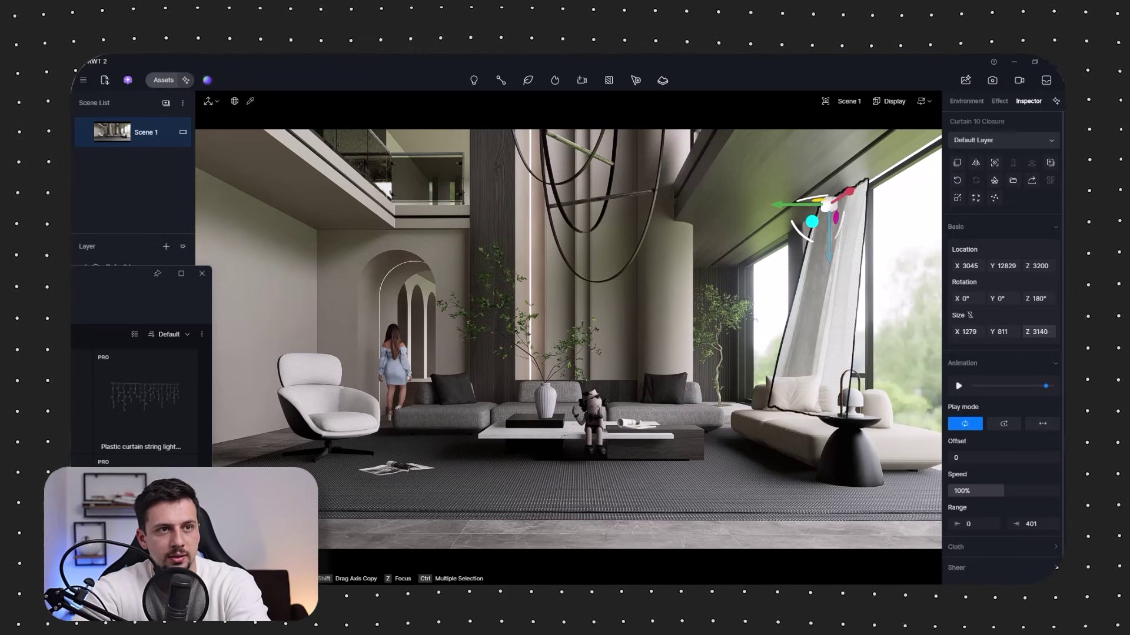
left_click_drag(789, 206, 785, 202)
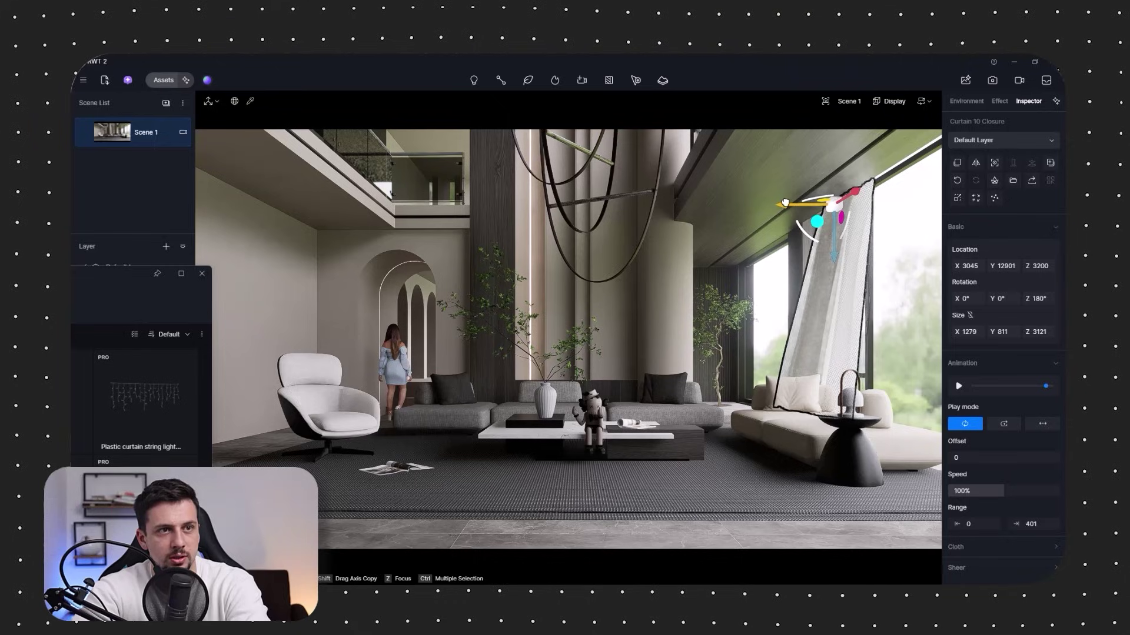
left_click_drag(1004, 388, 991, 387)
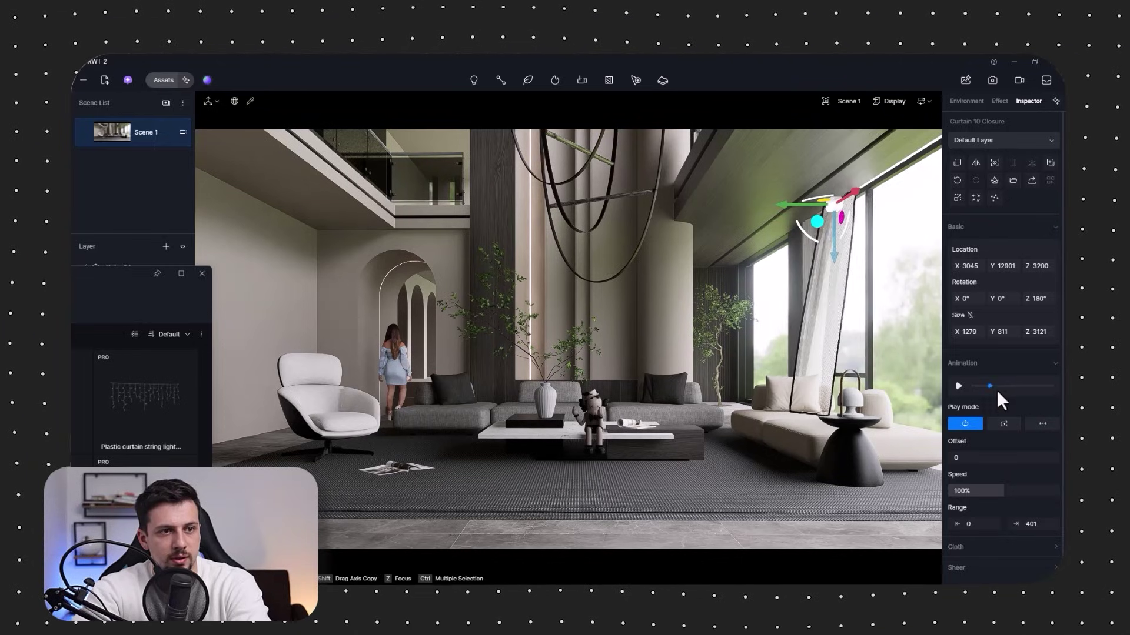
Try a copy of the curtain toward the far window at X 5562 with an earlier animation frame, and delete that copy
left_click_drag(850, 193, 773, 256)
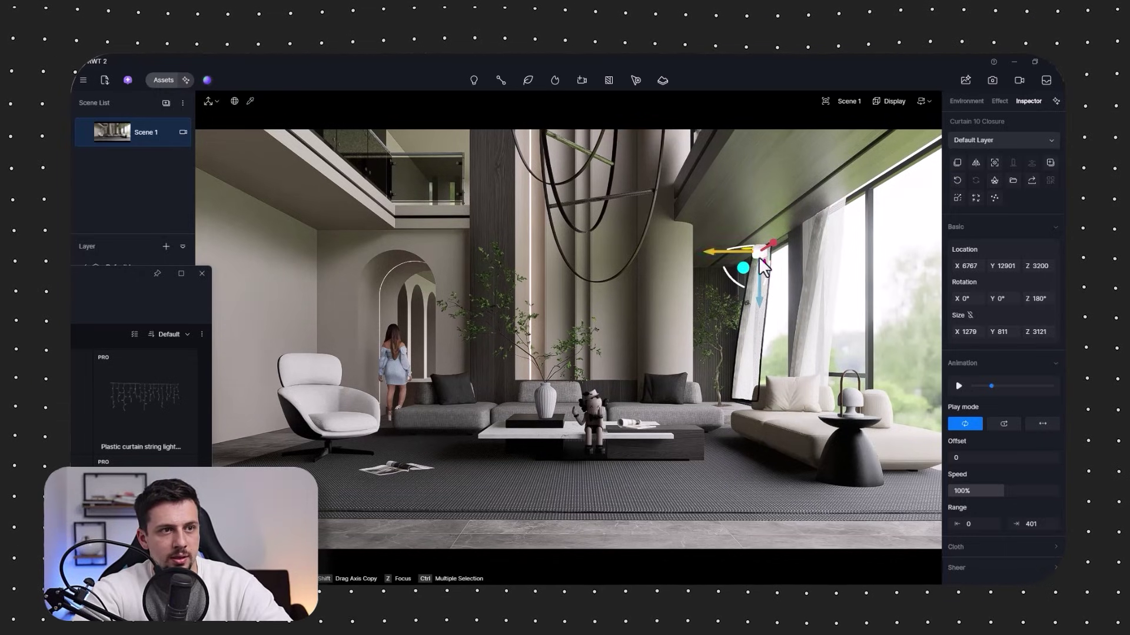
left_click_drag(769, 244, 787, 242)
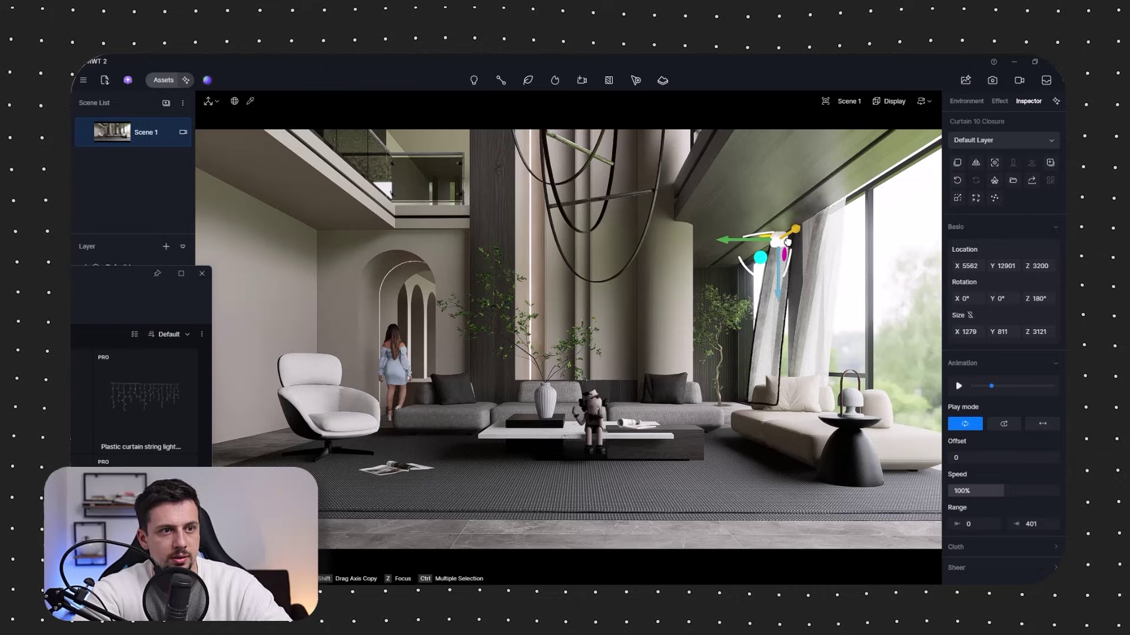
left_click(839, 431)
left_click(777, 343)
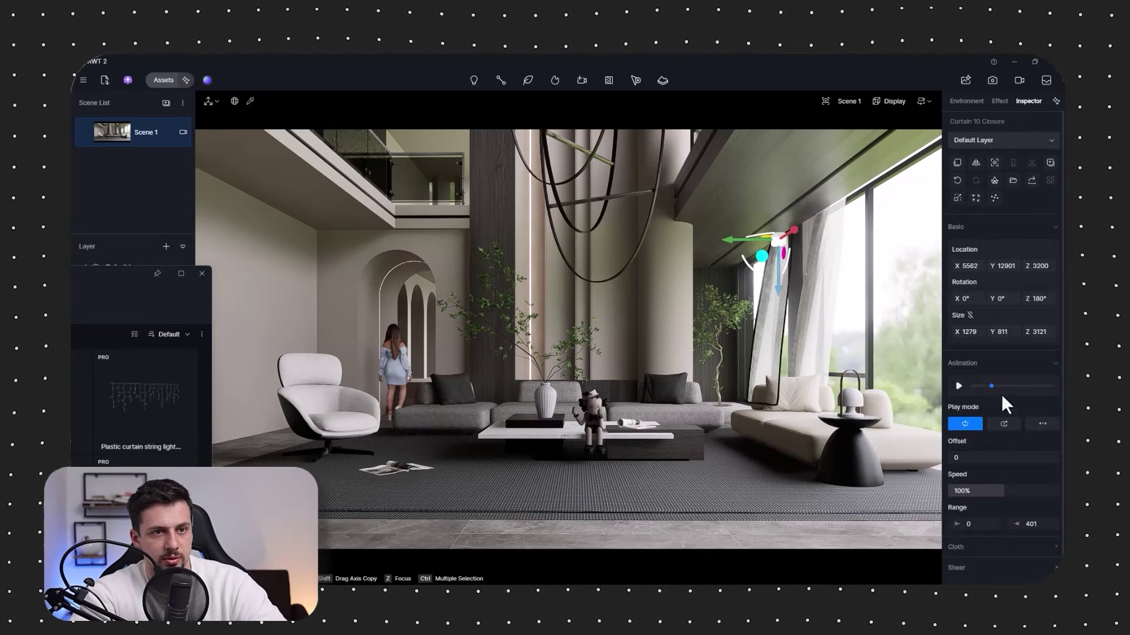
left_click_drag(979, 386, 974, 386)
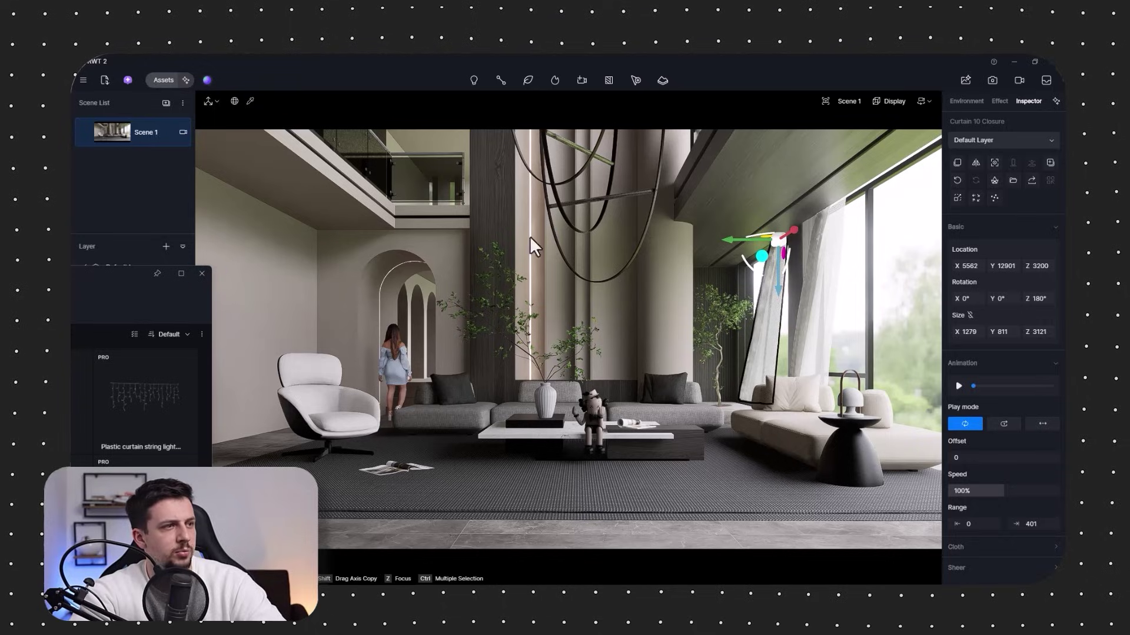
key("Delete")
Place the Curtain 09 Open model at the far window at about X 6067, Y 12920, Z 3180, rotated 180° around Z
left_click_drag(136, 275, 529, 154)
scroll(500, 380, "down", 2)
left_click(442, 439)
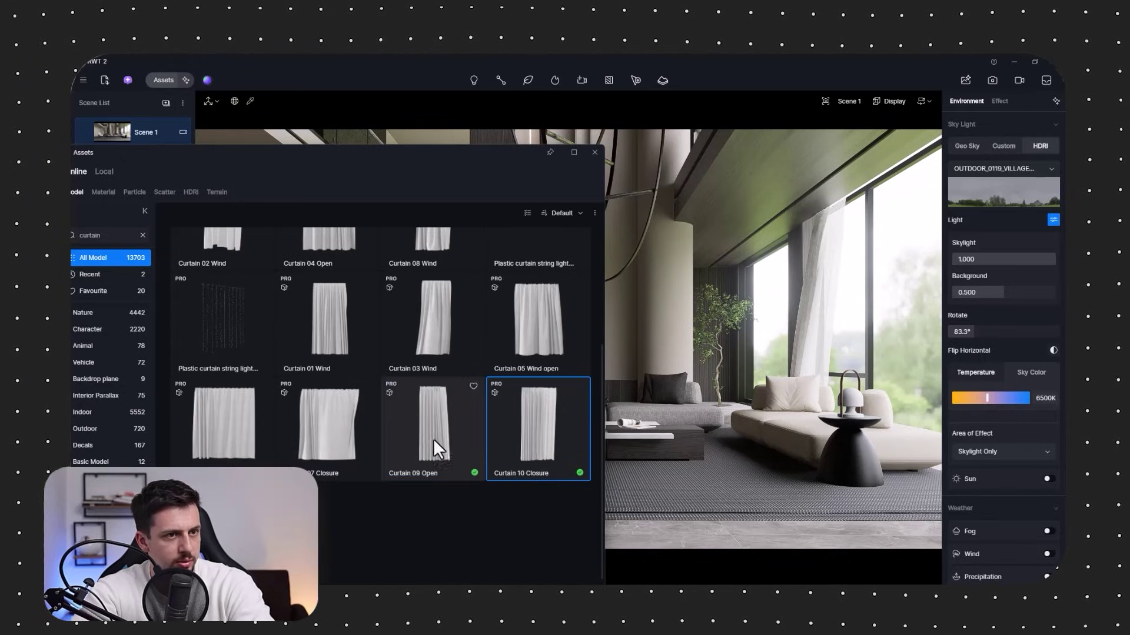
left_click(434, 439)
left_click_drag(775, 240, 771, 245)
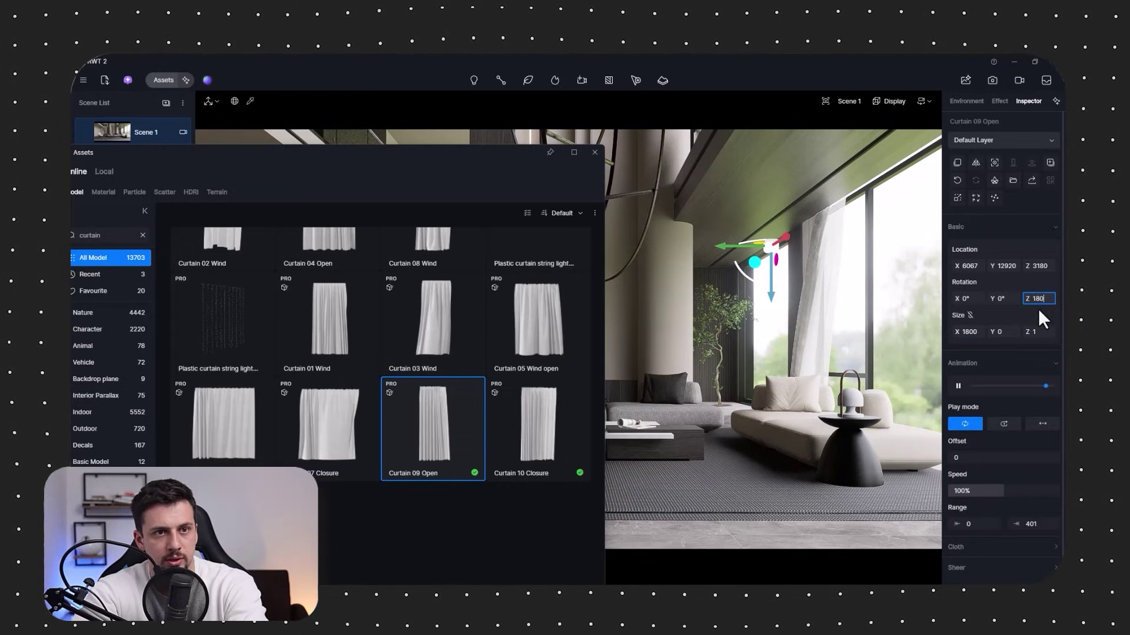
key("Return")
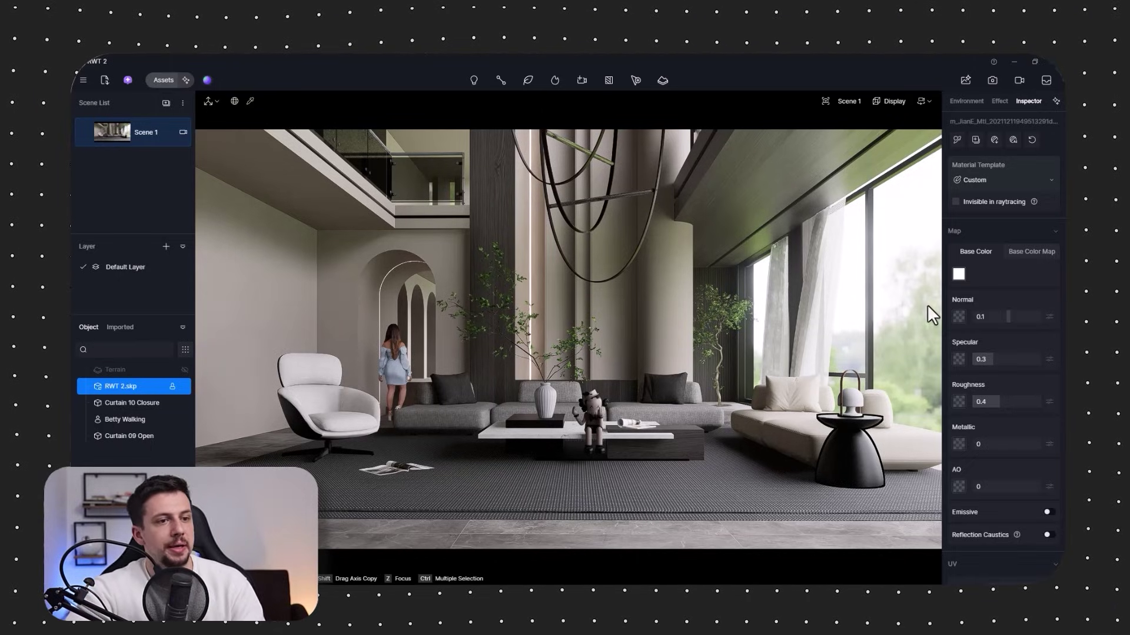
Reopen the model library, clear the curtain search, and search for "plane"
left_click(159, 81)
left_click_drag(413, 159, 559, 200)
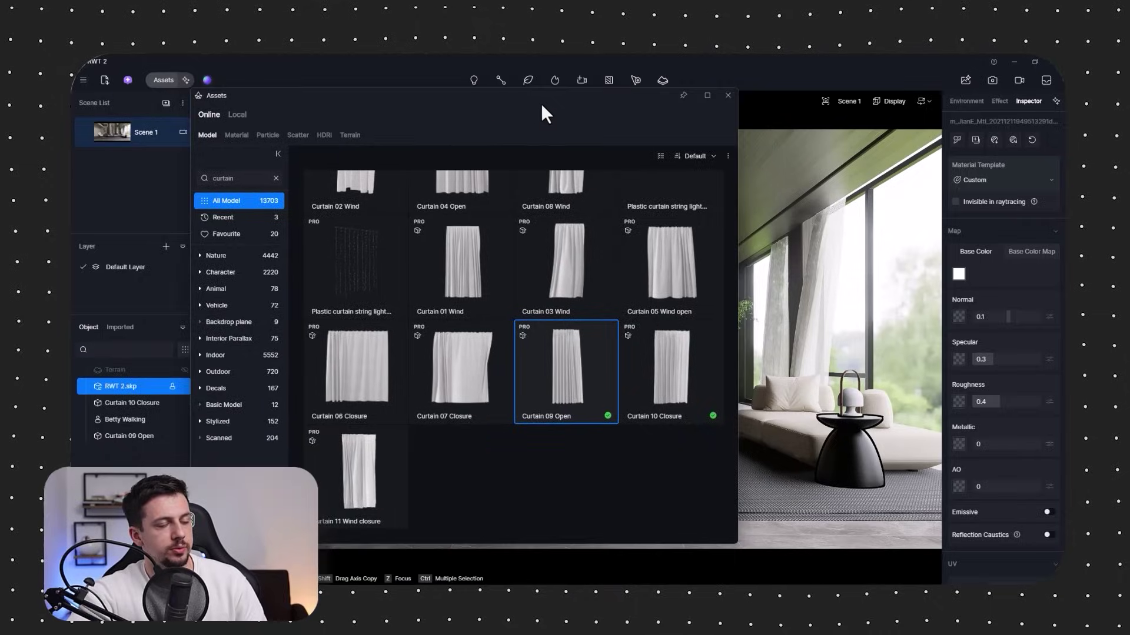
left_click(274, 179)
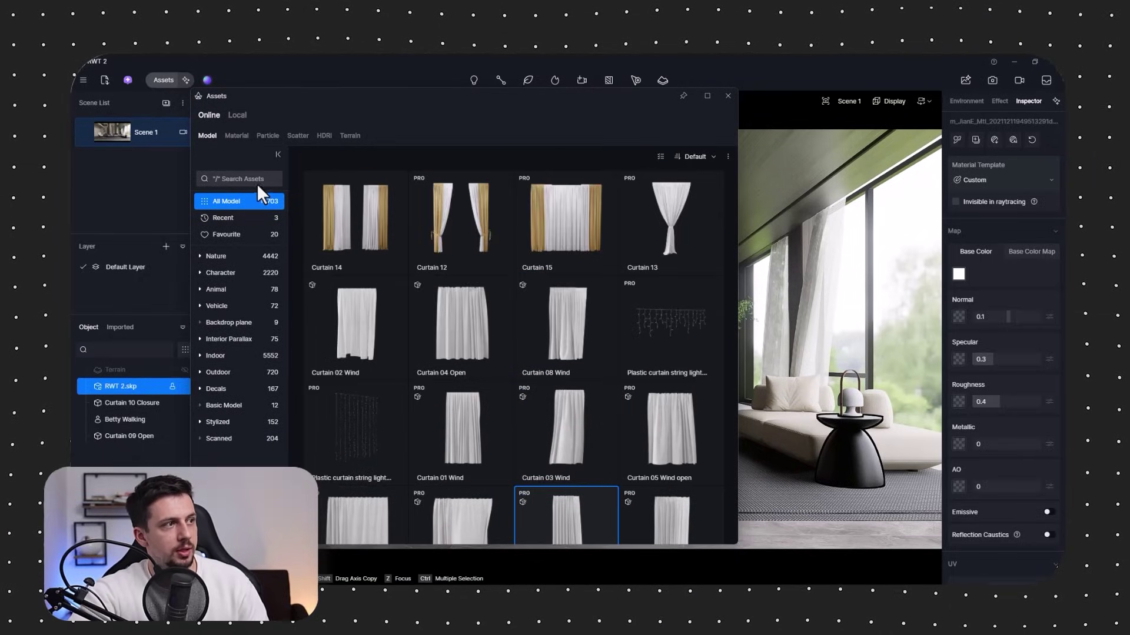
left_click(257, 181)
type("plane")
key("Return")
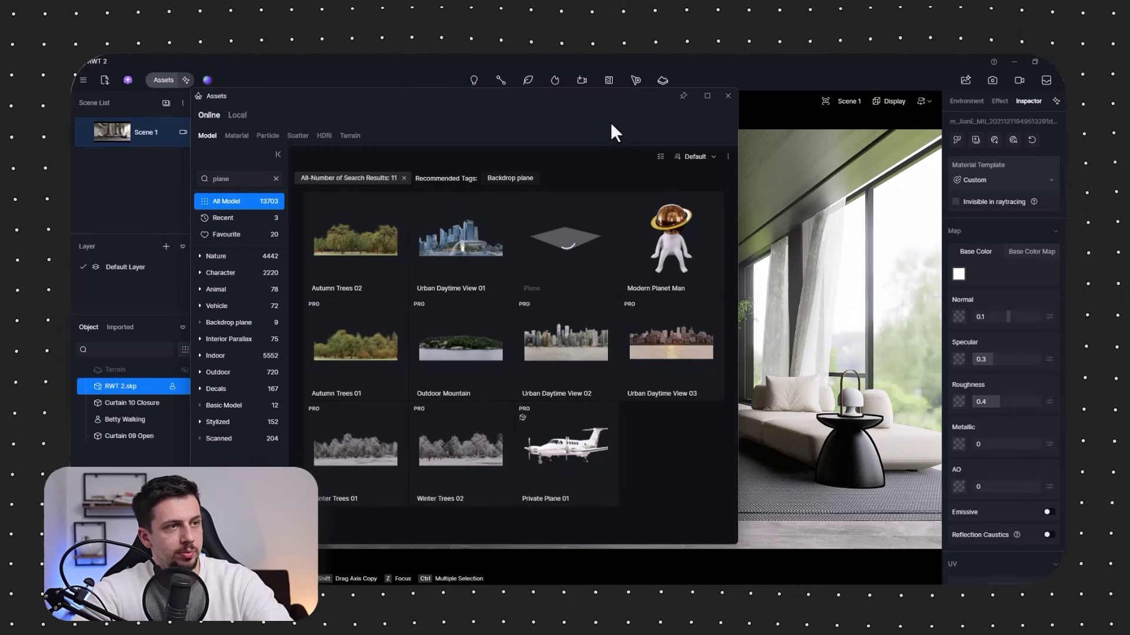
Place the Plane model from the library on the living room floor near the coffee table, and close the library
left_click_drag(557, 96, 253, 106)
left_click(275, 268)
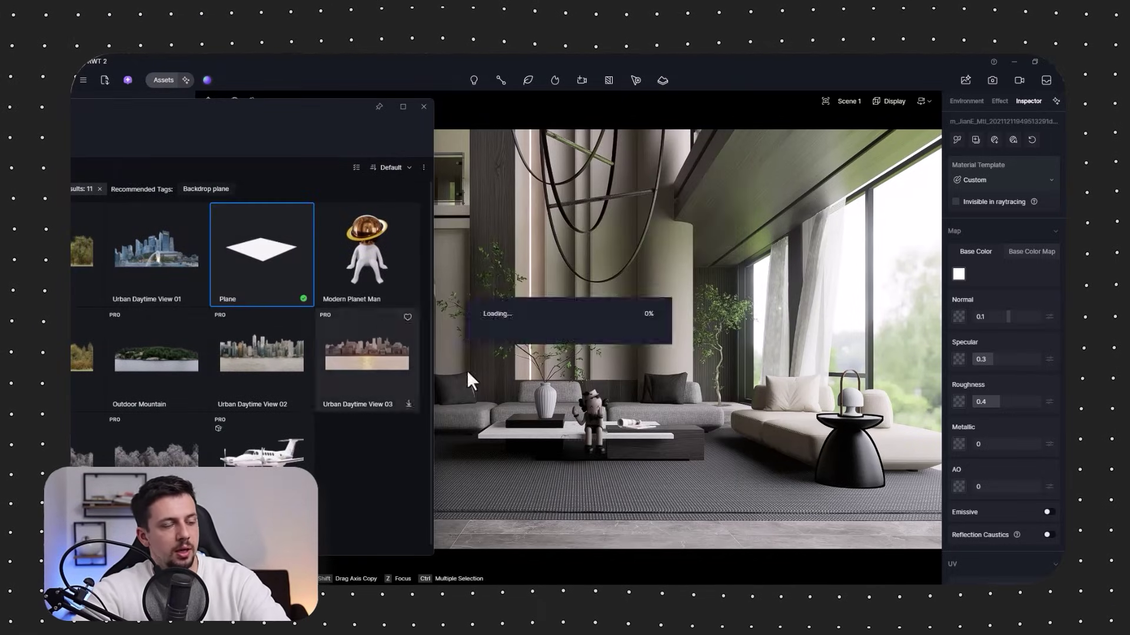
left_click(628, 455)
left_click(423, 107)
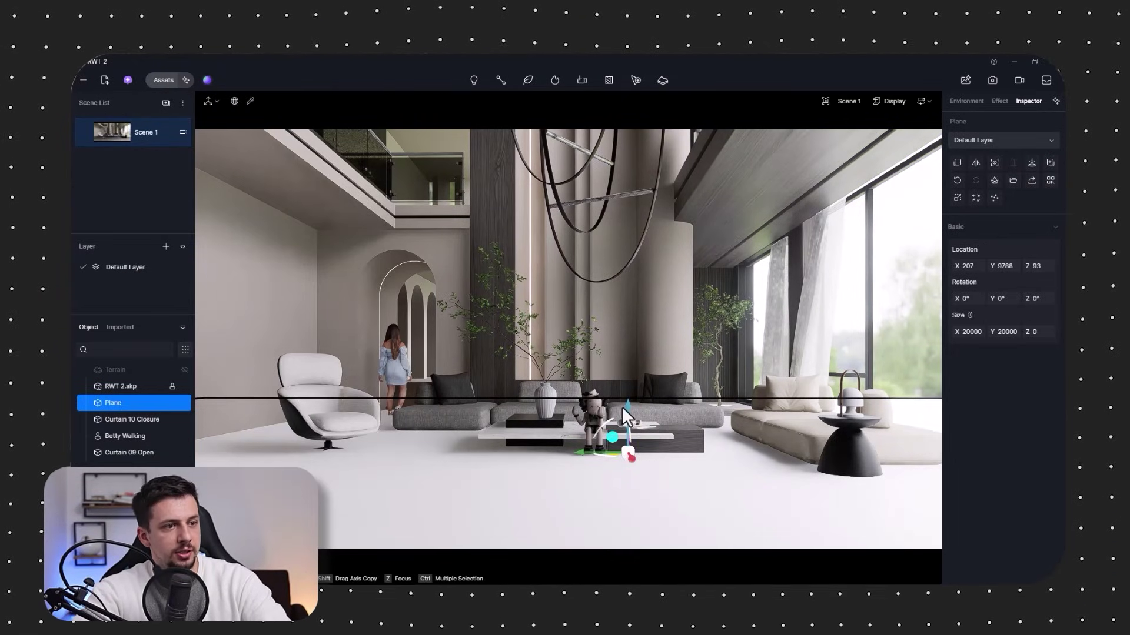
Lower the plane beneath the room to Z -3774 and enlarge it to 79201 by 79201
left_click_drag(622, 408, 624, 532)
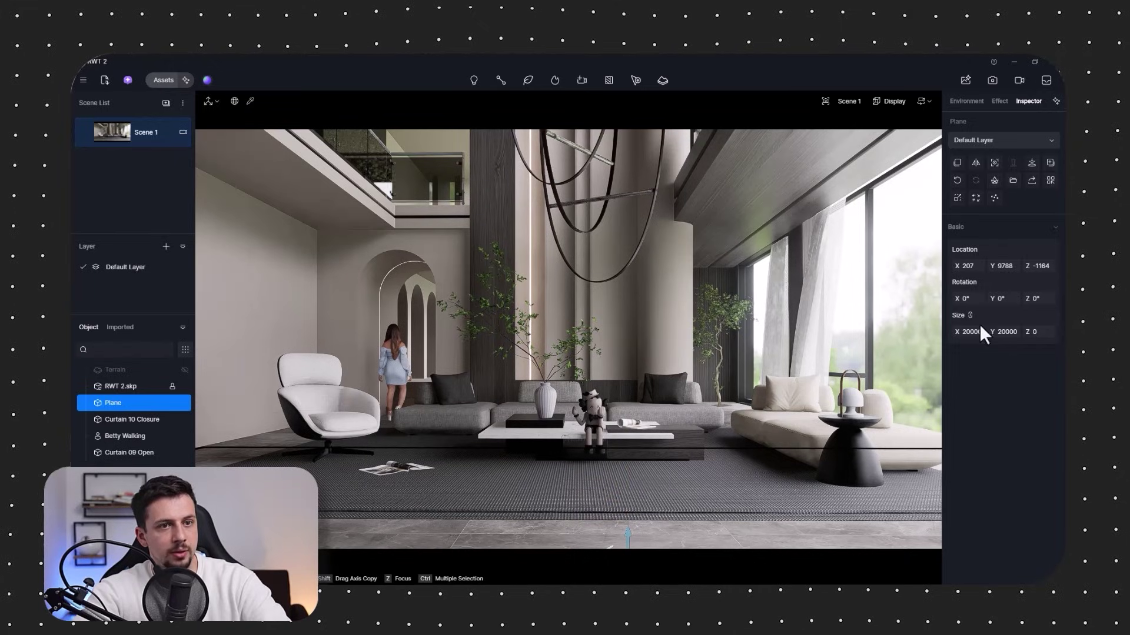
left_click_drag(968, 332, 1009, 332)
mouse_move(1038, 266)
left_mouse_down()
mouse_move(1050, 266)
mouse_move(1018, 266)
left_mouse_up()
left_click_drag(974, 330, 1065, 331)
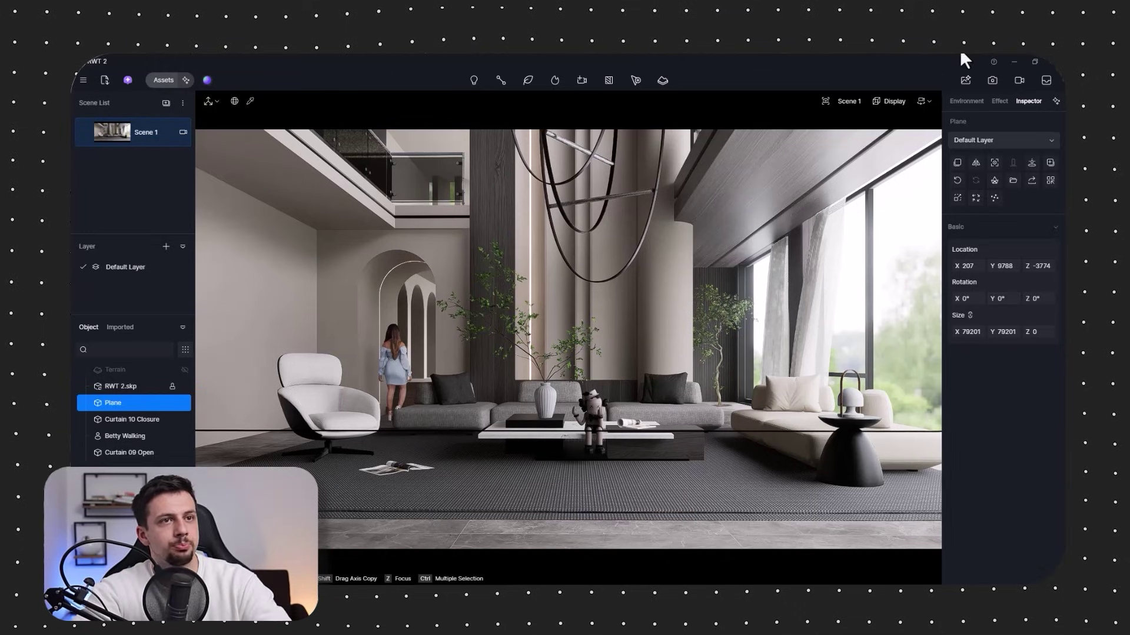
Add a rectangle light beside the right-hand sofa by the windows and rotate it to X 271°, Y 0°, Z 181°
mouse_move(474, 81)
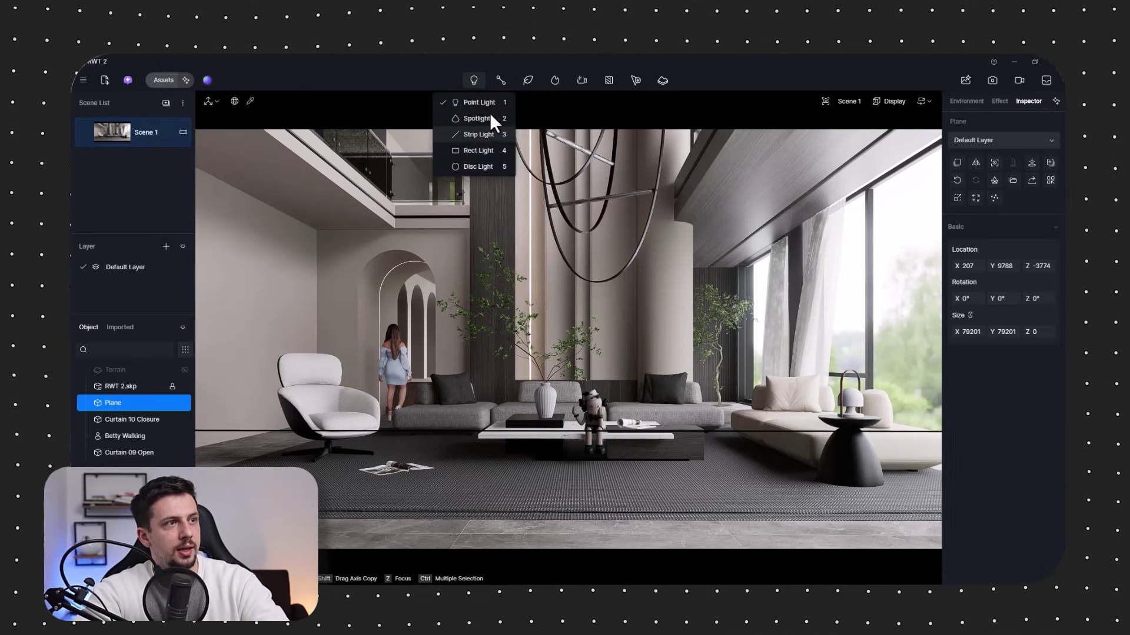
left_click(494, 151)
left_click(888, 362)
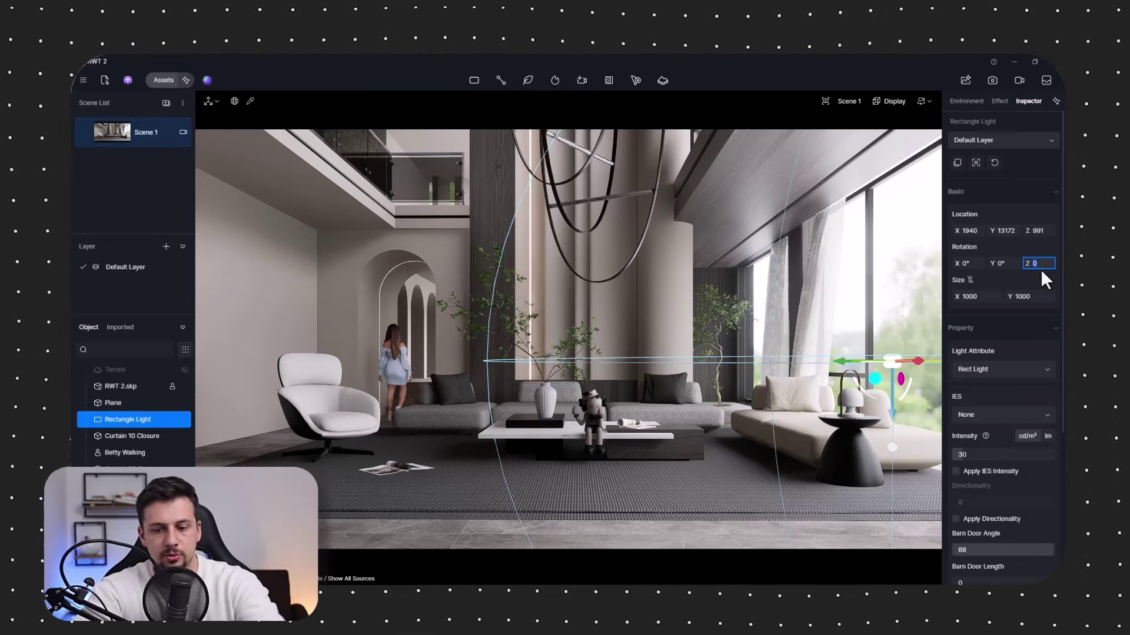
key("Return")
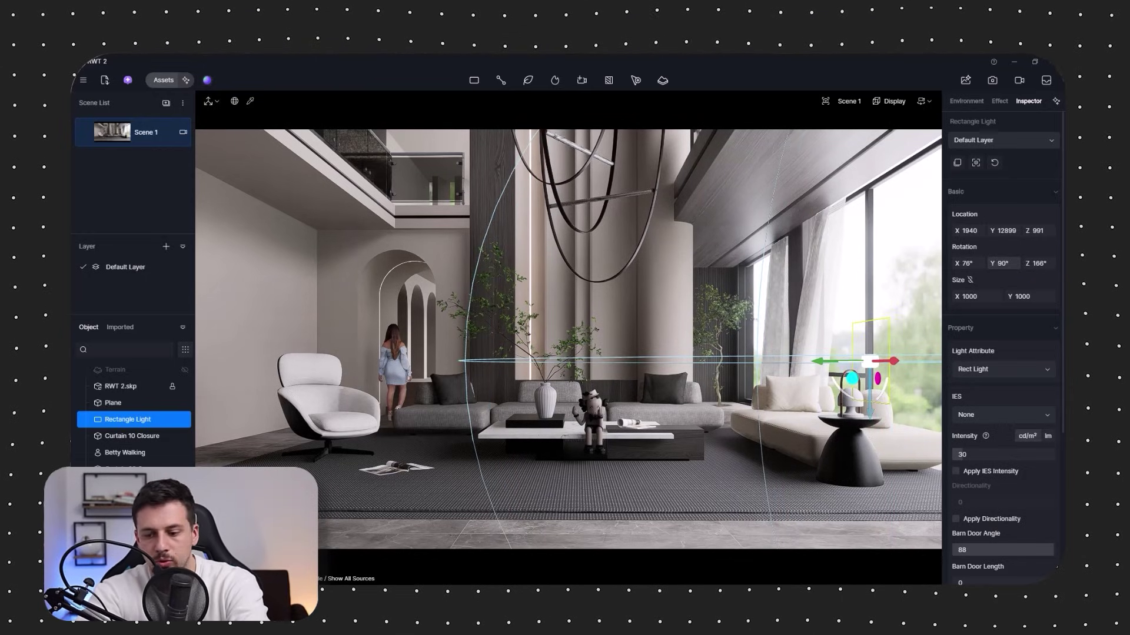
scroll(999, 534, "down", 2)
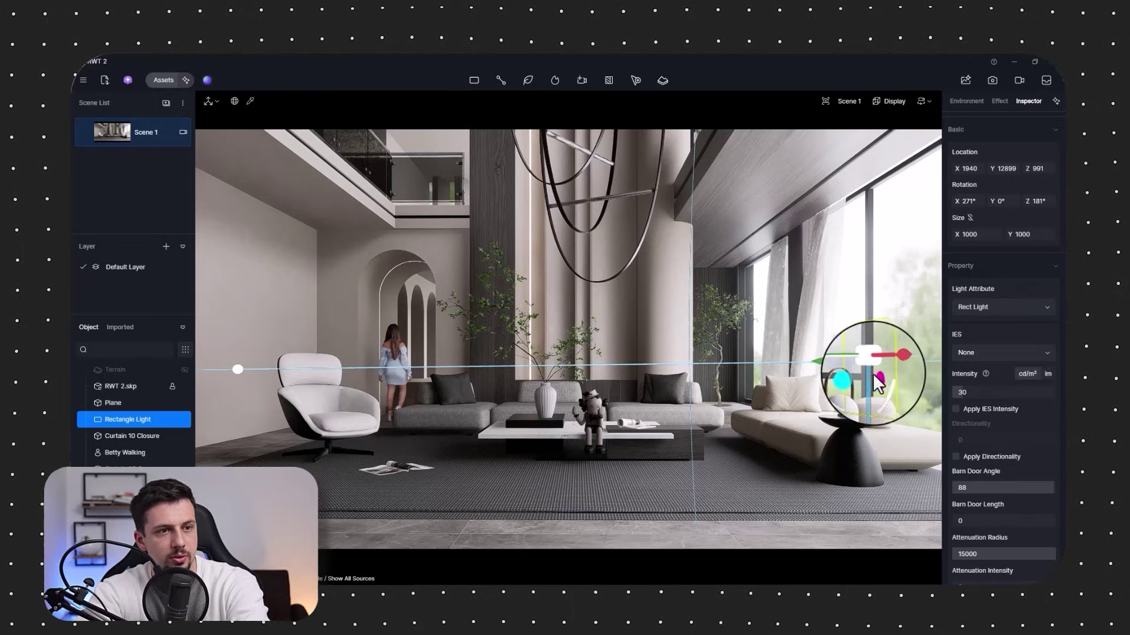
Move the rectangle light outside the windows to Y 14767 and look through its remaining light settings
left_click_drag(822, 360, 962, 383)
scroll(530, 379, "down", 3)
scroll(1003, 488, "down", 5)
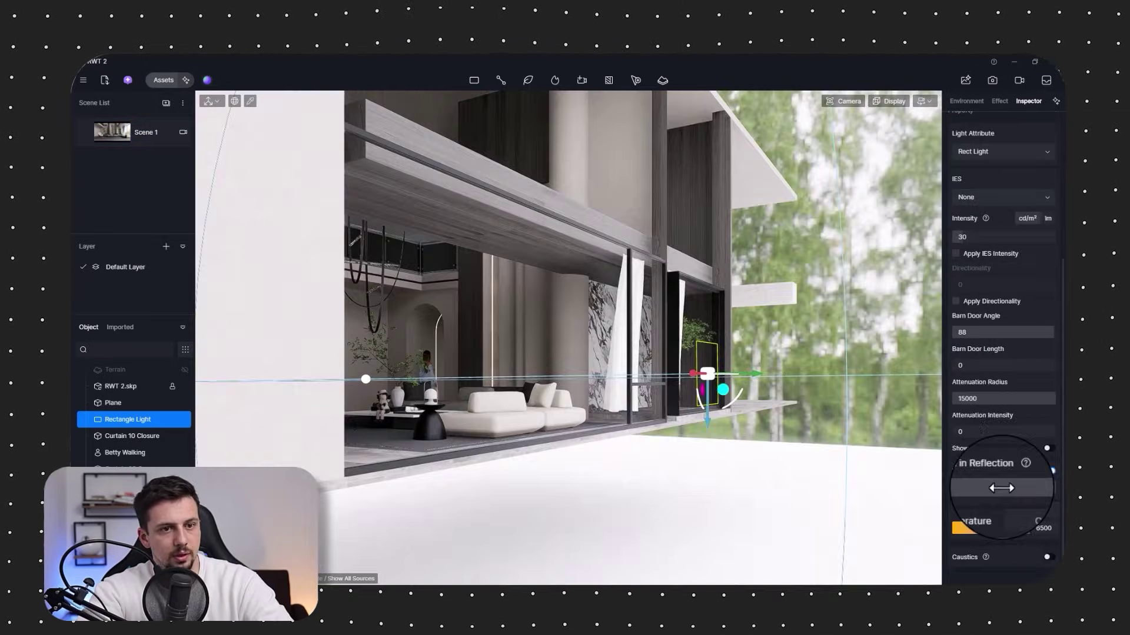
Resize the rectangle light to X 13877 by Y 3740 to span the window front, and return to the Scene 1 view
scroll(1006, 353, "up", 7)
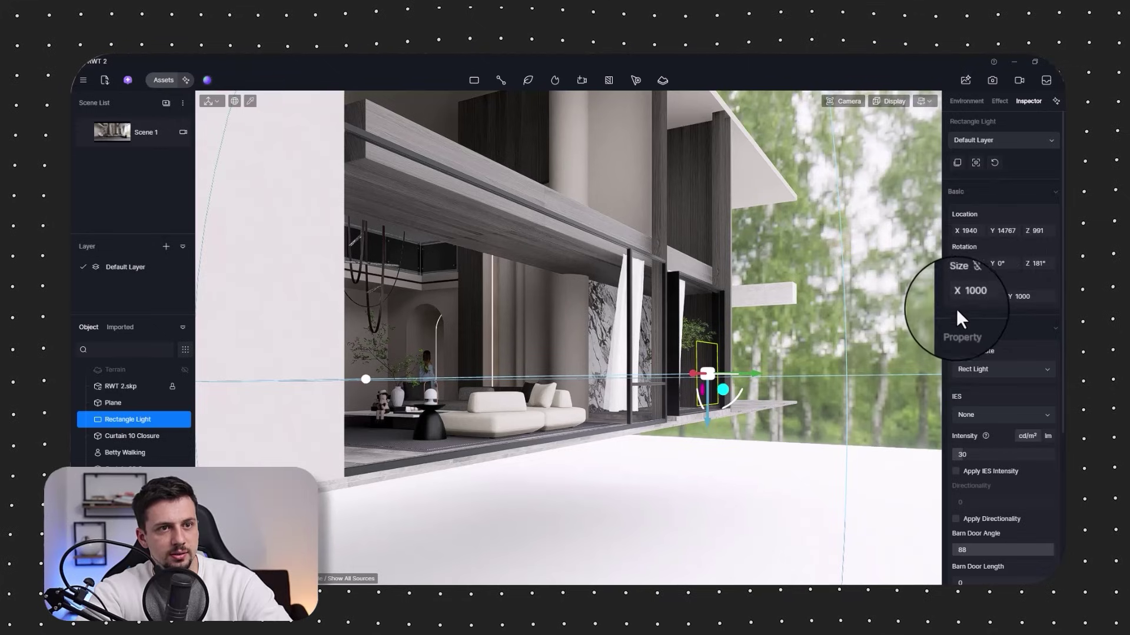
left_click(968, 297)
type("57")
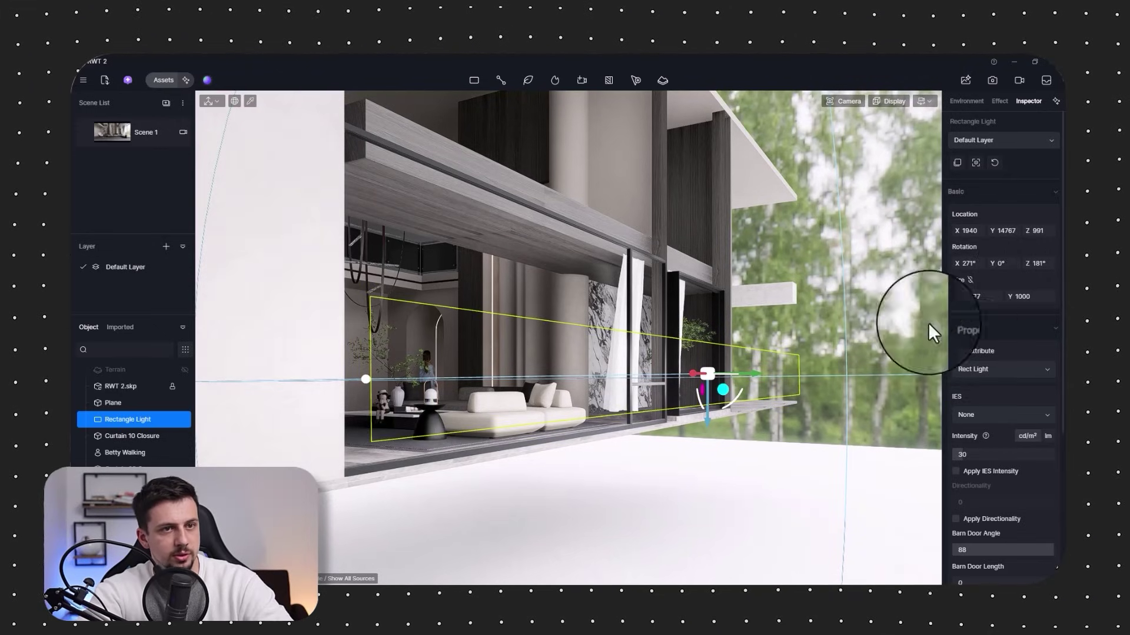
left_click(1031, 297)
type("4022")
key("Return")
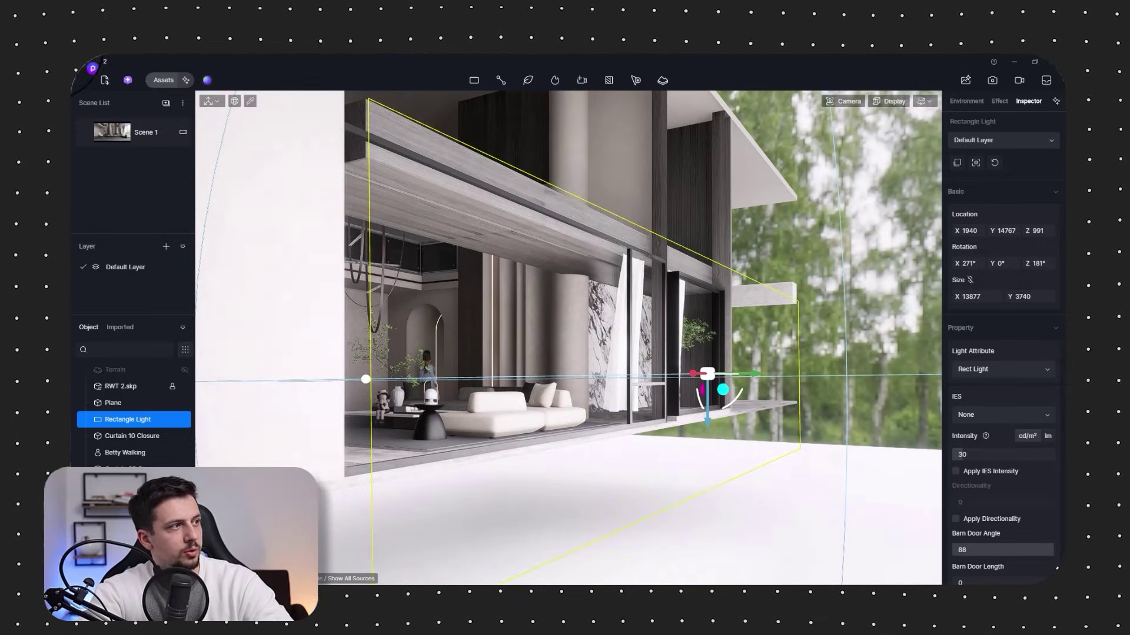
left_click(133, 128)
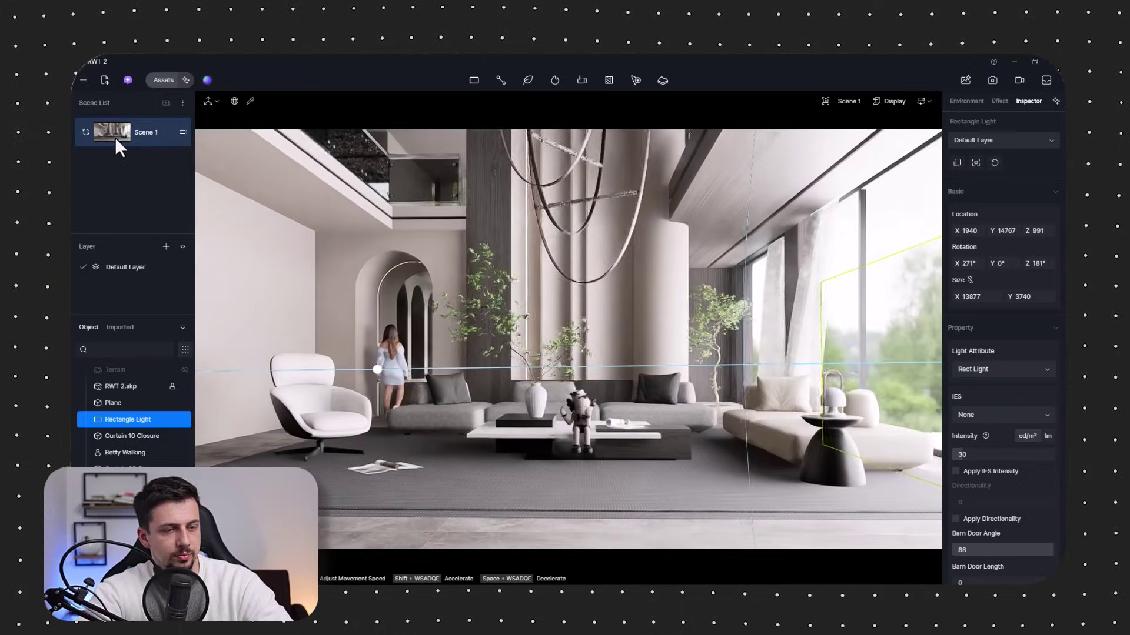
Dim the rectangle light to intensity 4.5 and reposition it at X 1741, Y 18187, Z 2788 with an X rotation of 281°
left_click_drag(996, 455, 991, 455)
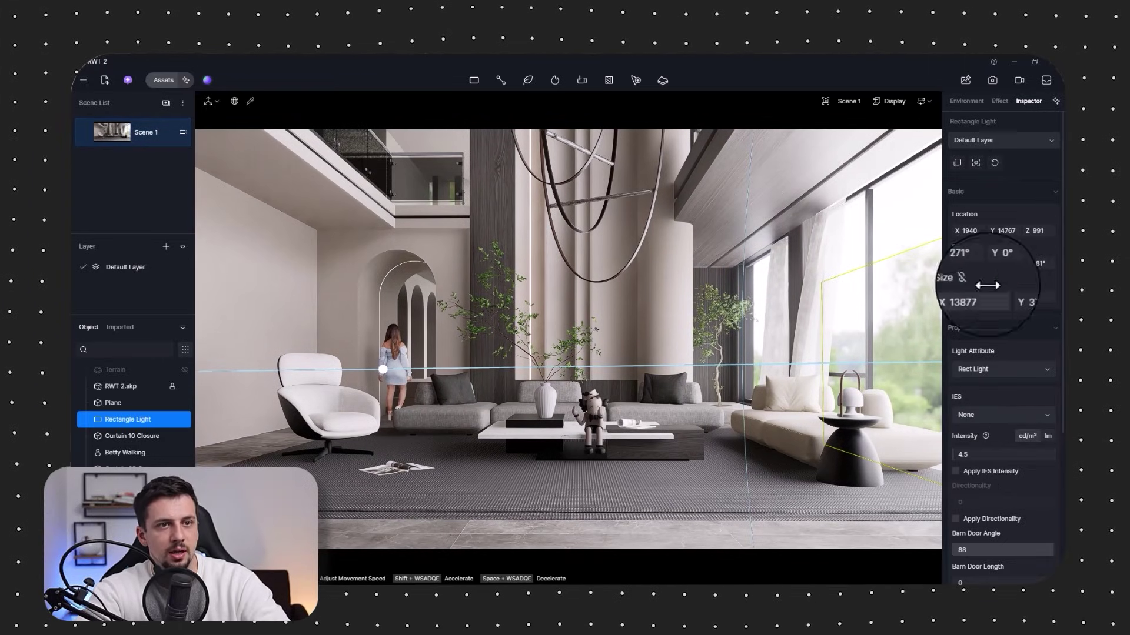
mouse_move(965, 263)
left_mouse_down()
mouse_move(977, 263)
mouse_move(966, 263)
left_mouse_up()
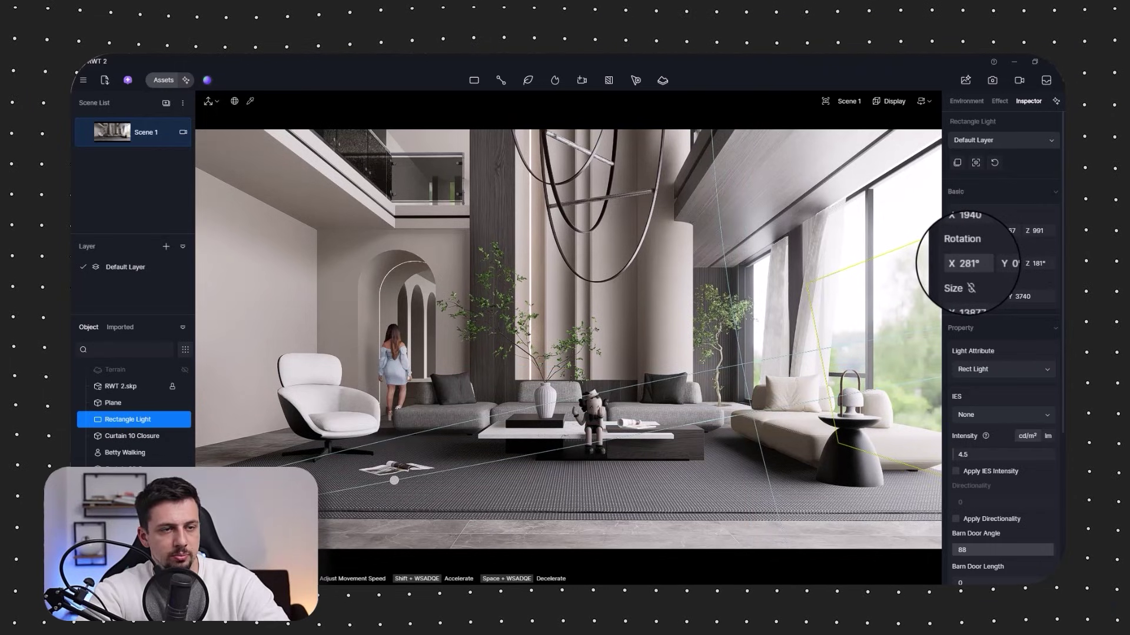
mouse_move(1037, 233)
left_mouse_down()
mouse_move(1049, 231)
mouse_move(963, 231)
mouse_move(1024, 231)
left_mouse_up()
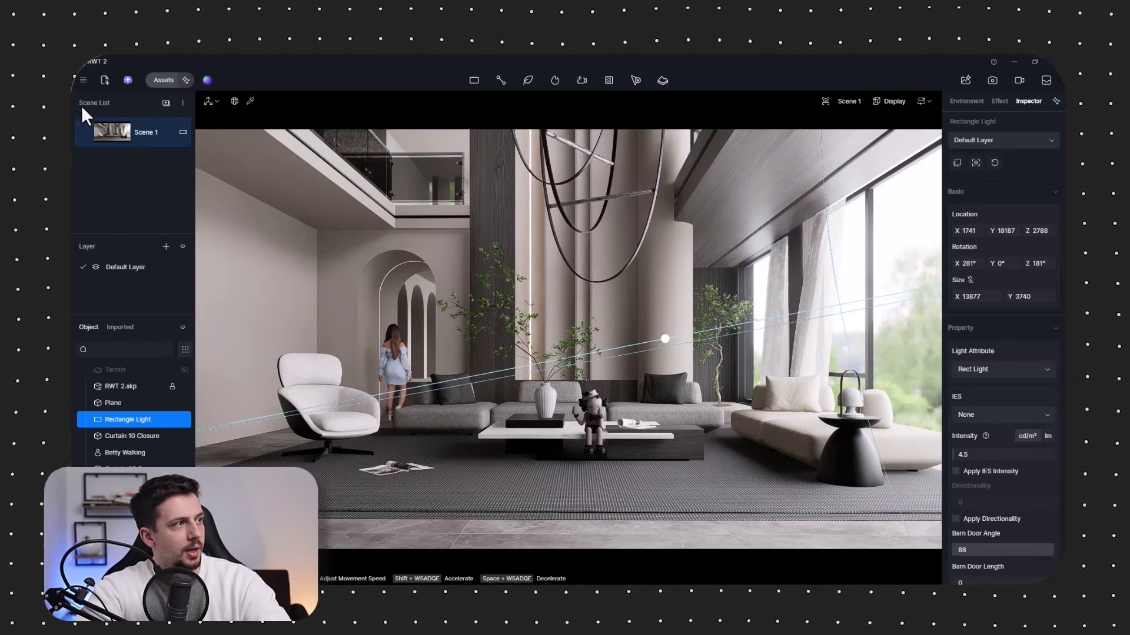
Enable AO in the scene effects with a radius of 315 and overlay it in the preview at 8.5
left_click(1001, 100)
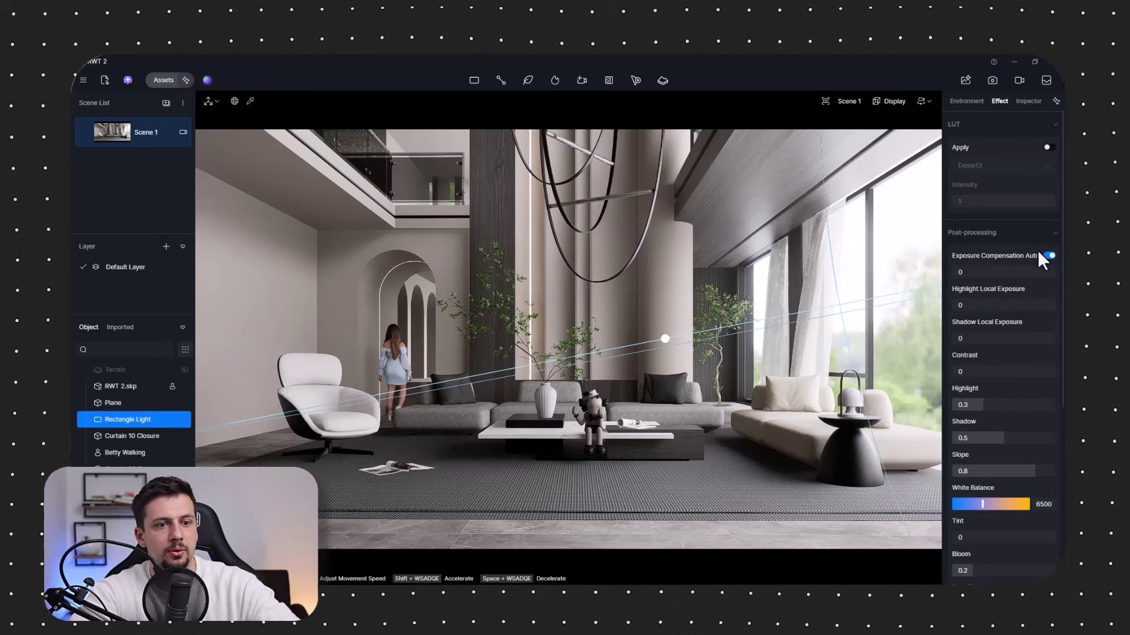
scroll(1012, 500, "down", 5)
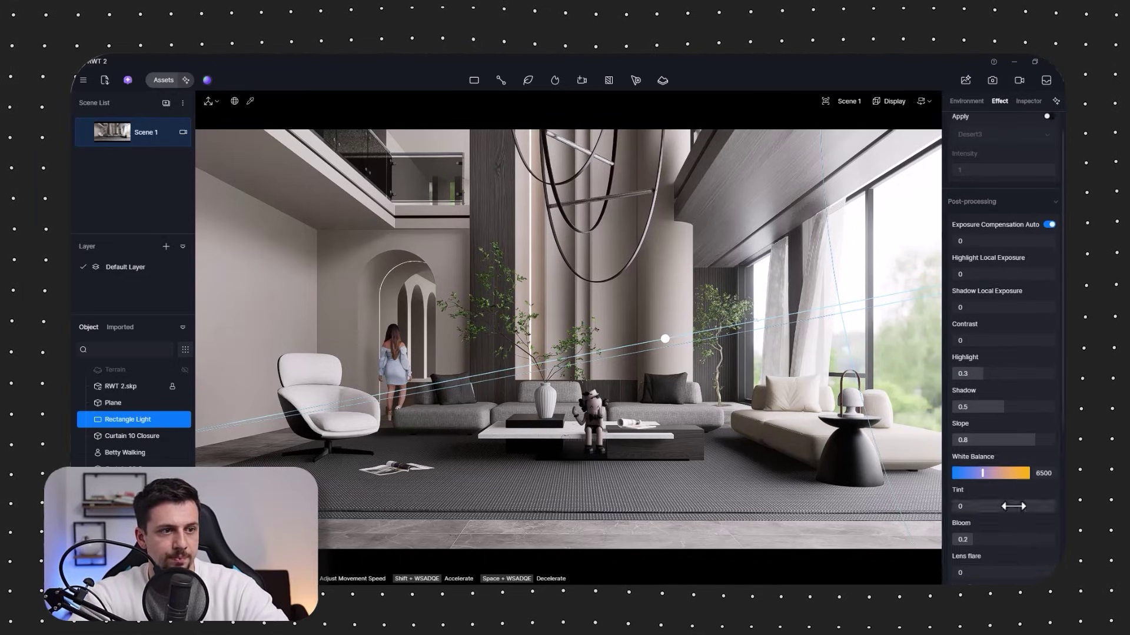
scroll(1012, 500, "down", 1)
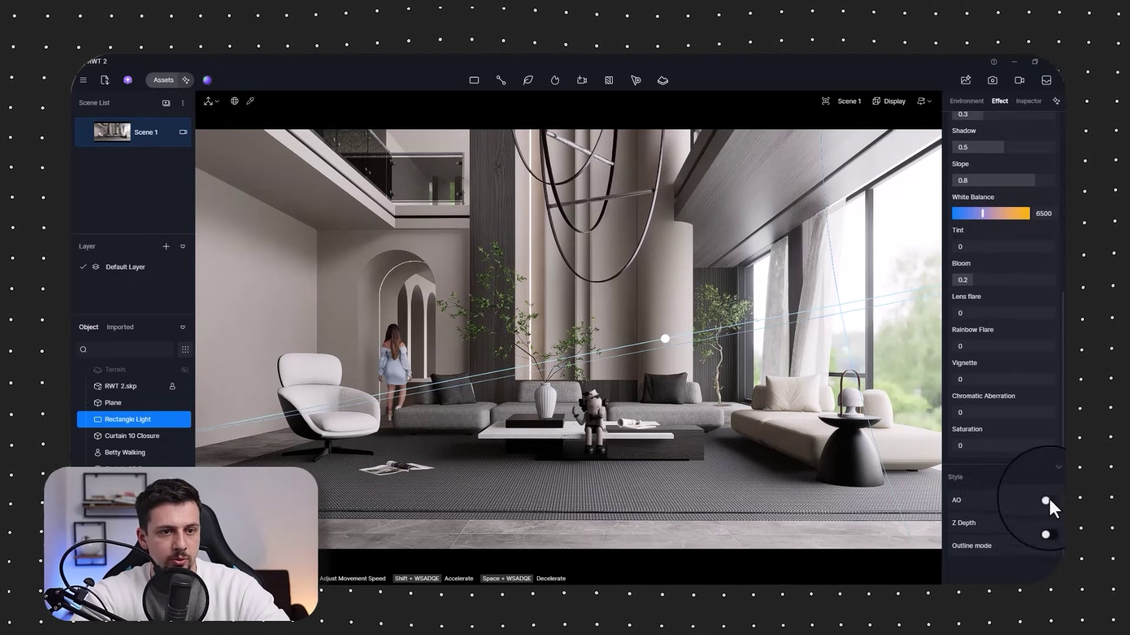
left_click(1048, 499)
scroll(1020, 542, "down", 1)
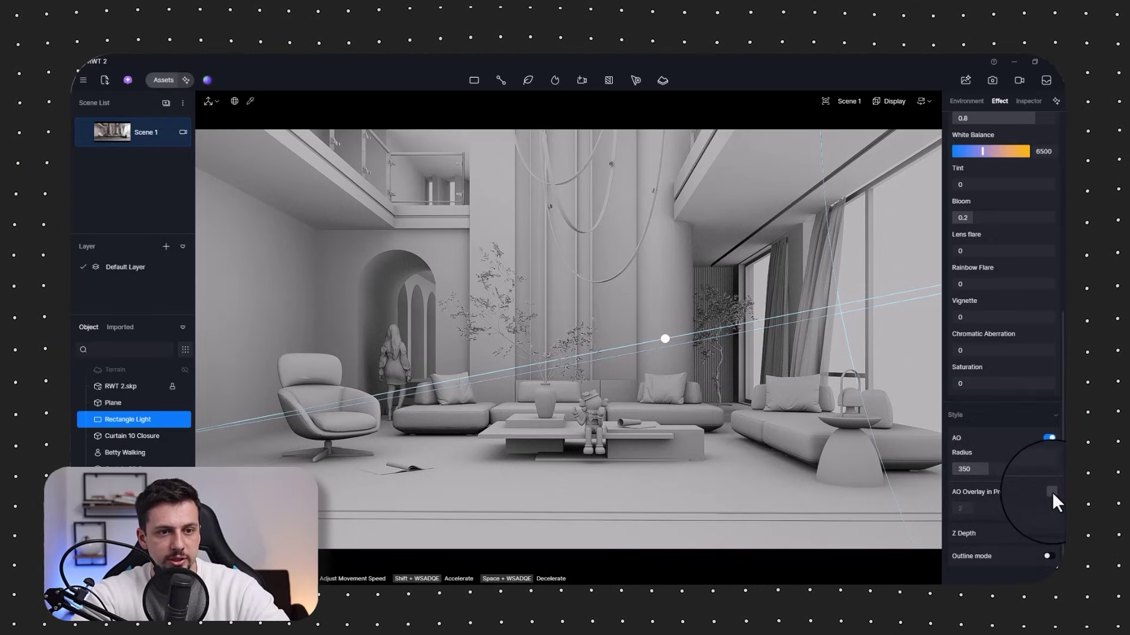
mouse_move(991, 469)
left_mouse_down()
mouse_move(1029, 473)
mouse_move(1008, 472)
left_mouse_up()
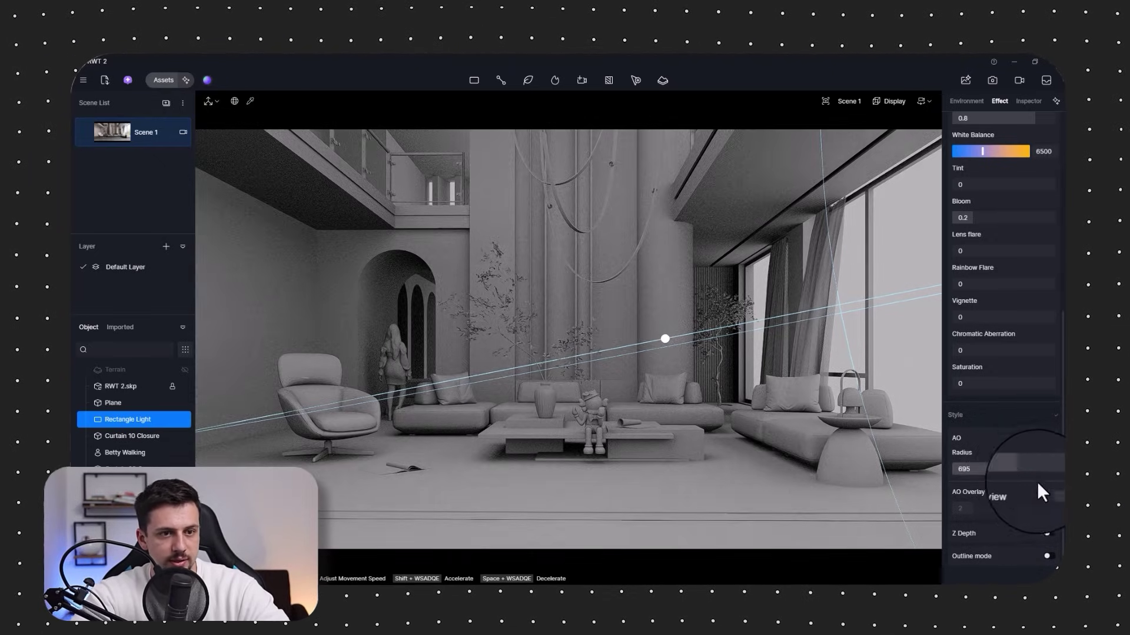
left_click(1052, 492)
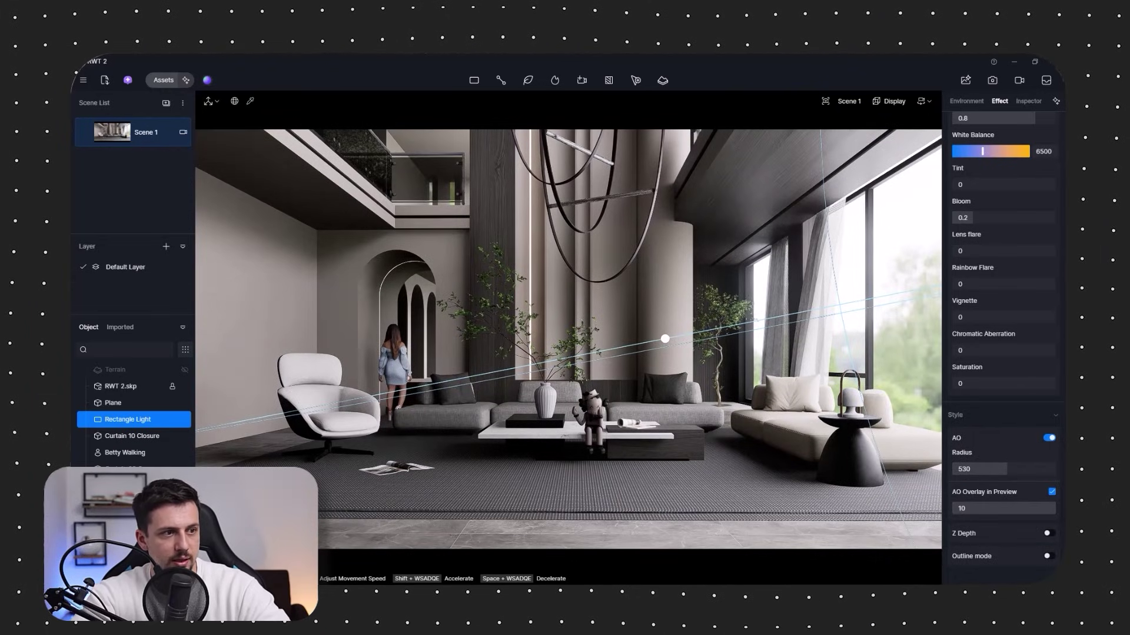
mouse_move(1046, 511)
left_mouse_down()
mouse_move(1019, 509)
mouse_move(1032, 510)
left_mouse_up()
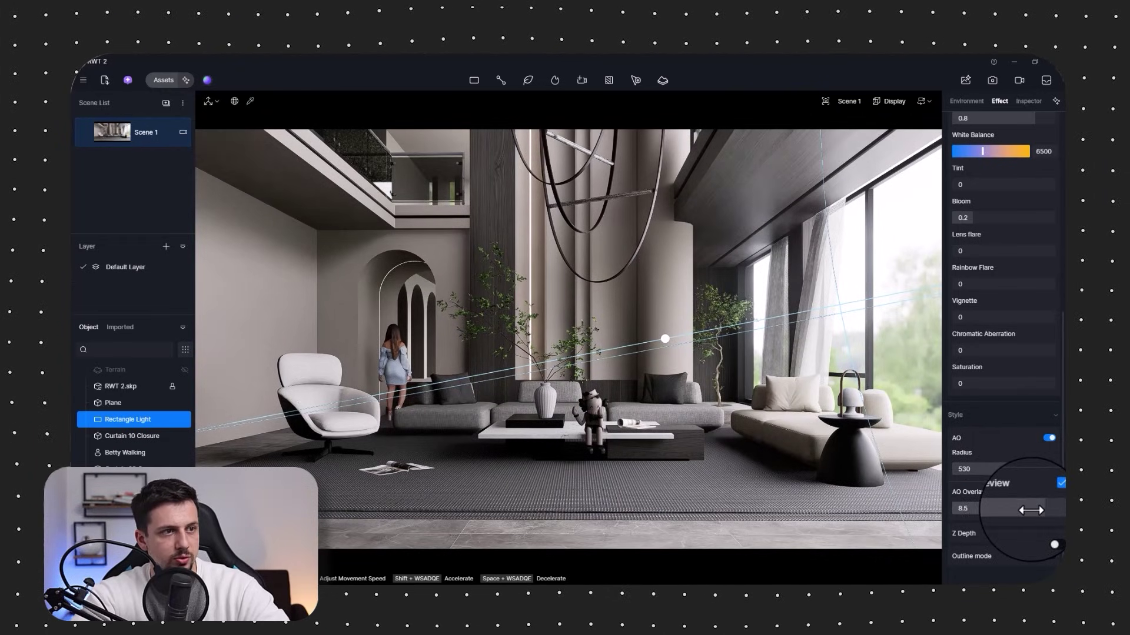
mouse_move(1004, 470)
left_mouse_down()
mouse_move(1063, 478)
mouse_move(956, 478)
mouse_move(1019, 475)
mouse_move(986, 480)
mouse_move(983, 443)
left_mouse_up()
Set the vignette to 0.45 and cool the white balance to 6390
scroll(995, 400, "up", 1)
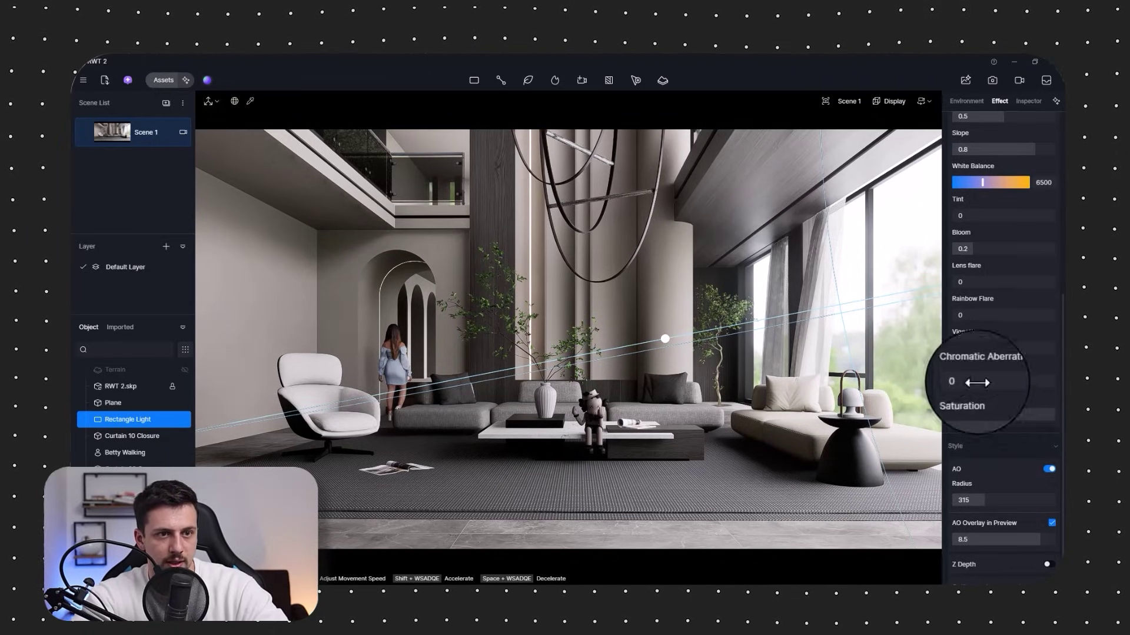
left_click_drag(977, 349, 999, 352)
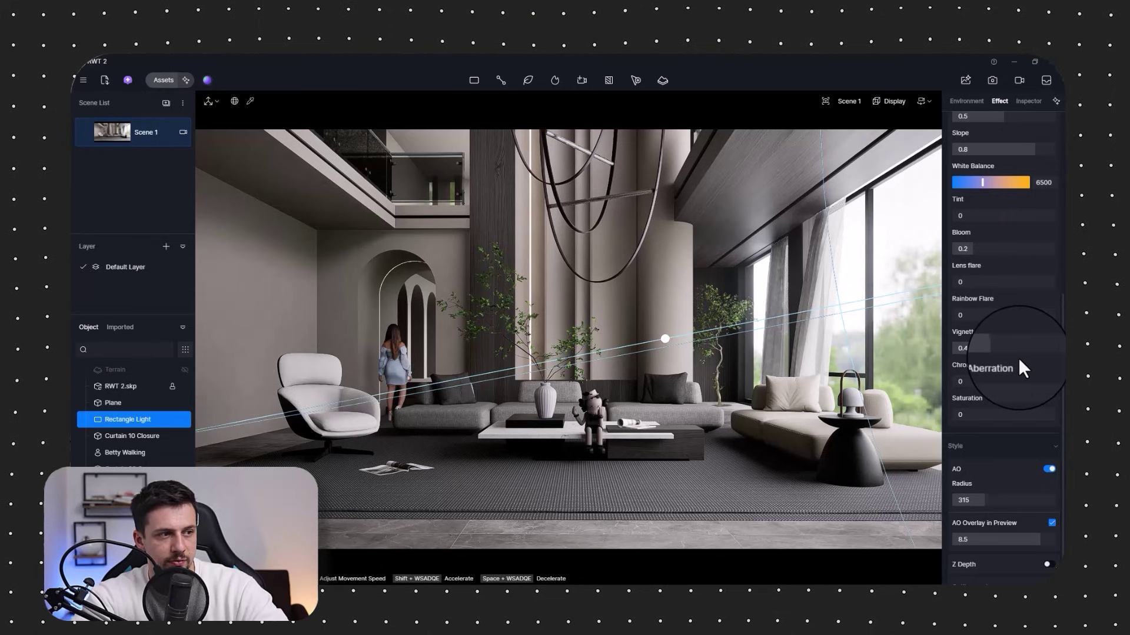
scroll(1001, 412, "up", 3)
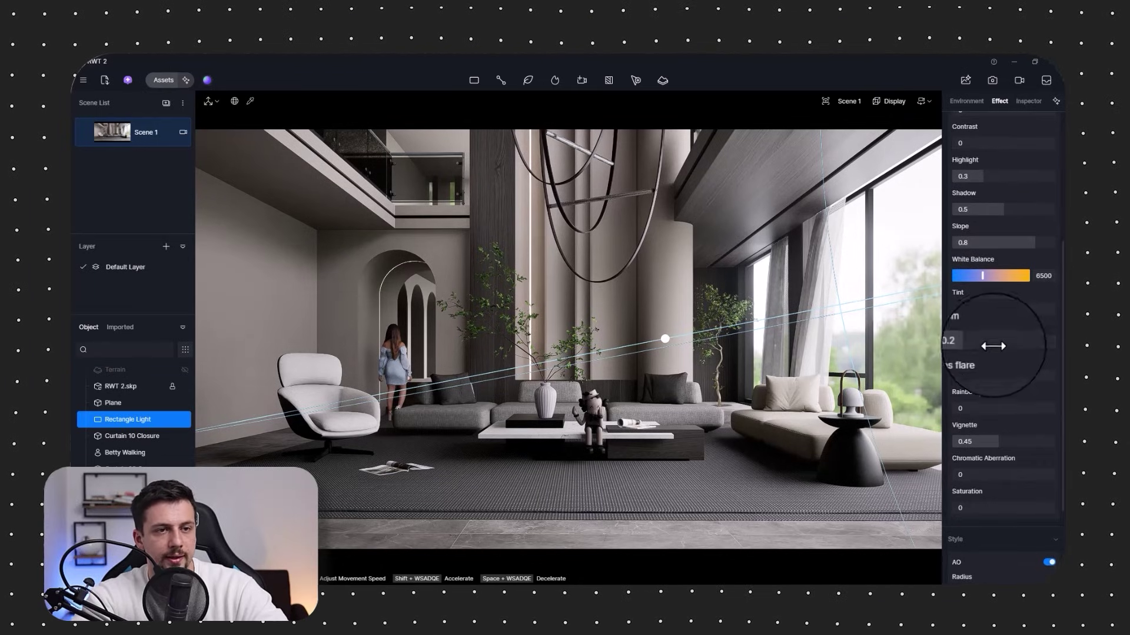
left_click_drag(988, 276, 982, 275)
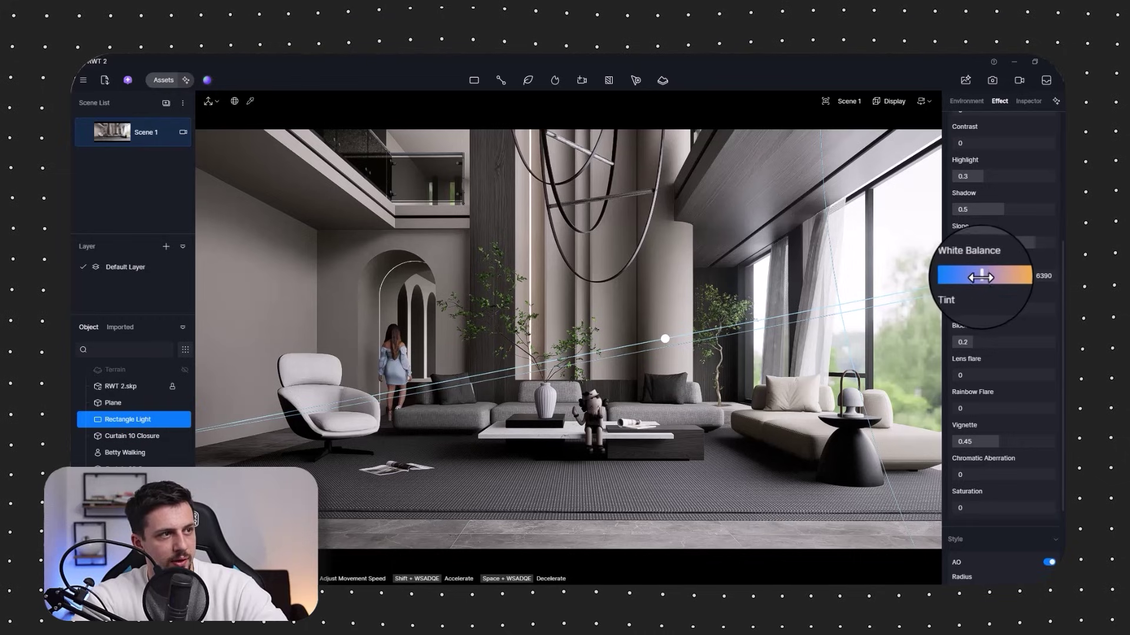
Apply the Vibrance C LUT at an intensity of 0.31 and compare the scene with the LUT off and on
scroll(1025, 441, "up", 7)
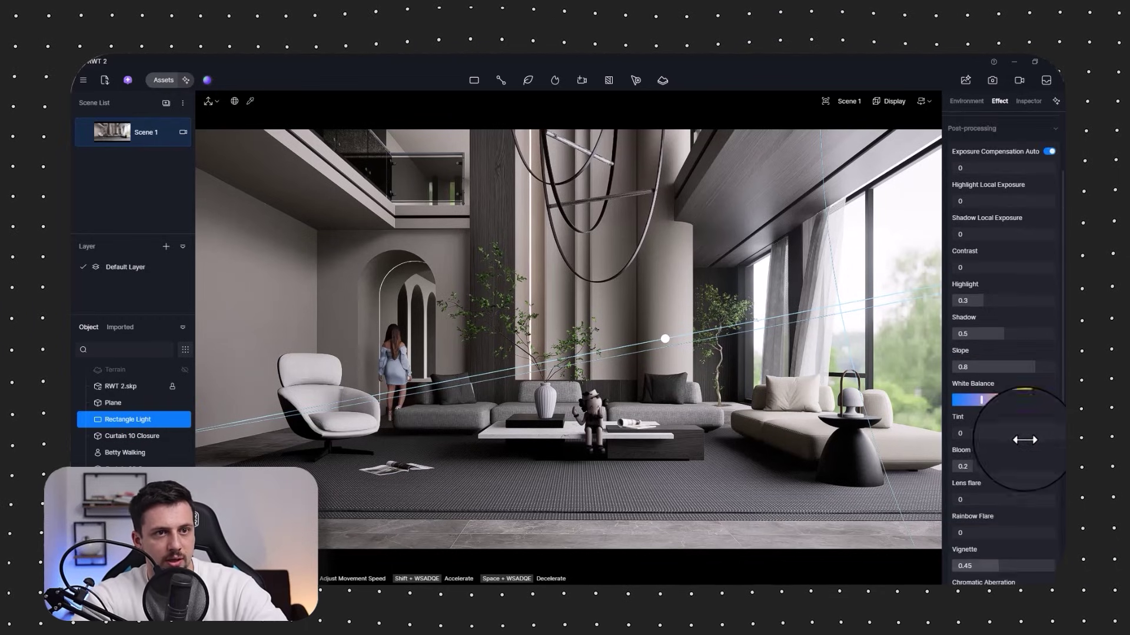
left_click(1050, 146)
left_click(1046, 165)
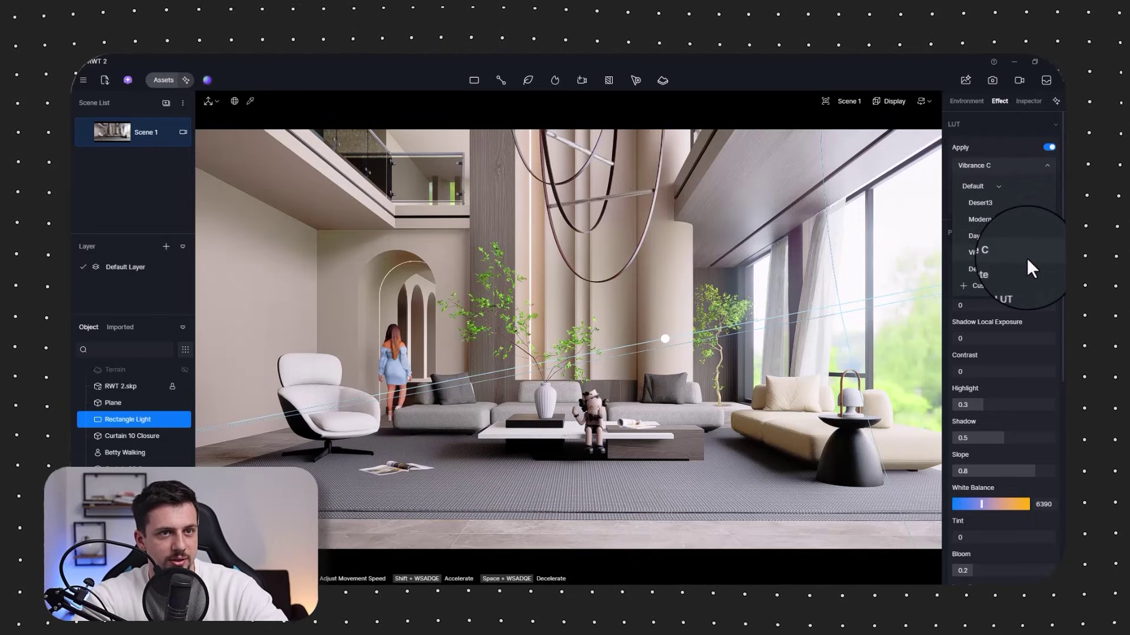
left_click(1026, 258)
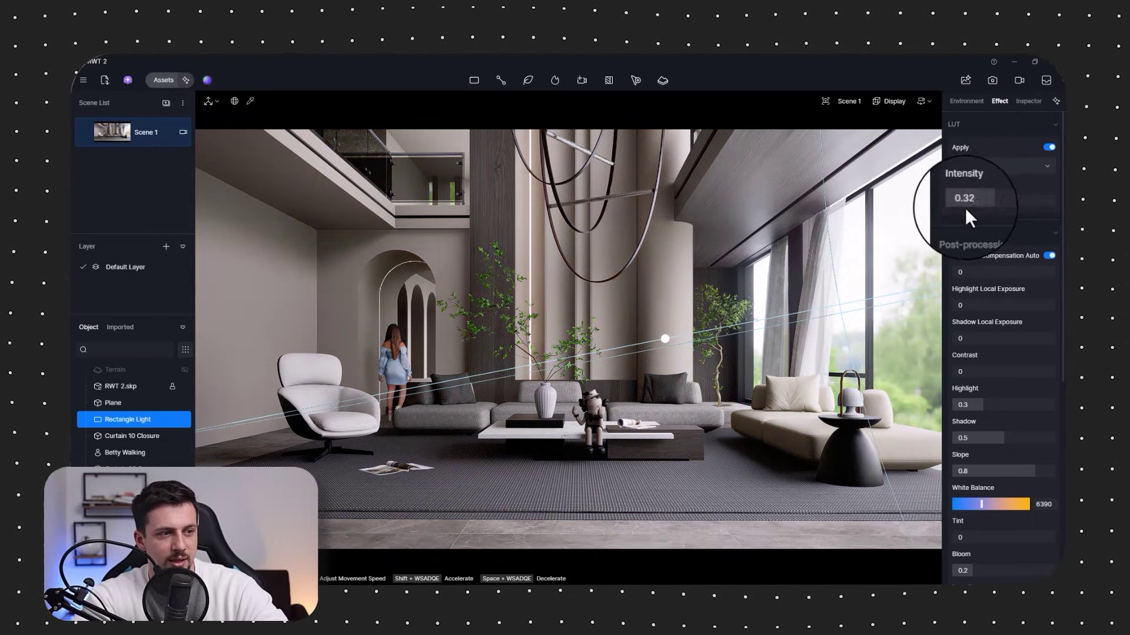
left_click_drag(965, 207, 962, 207)
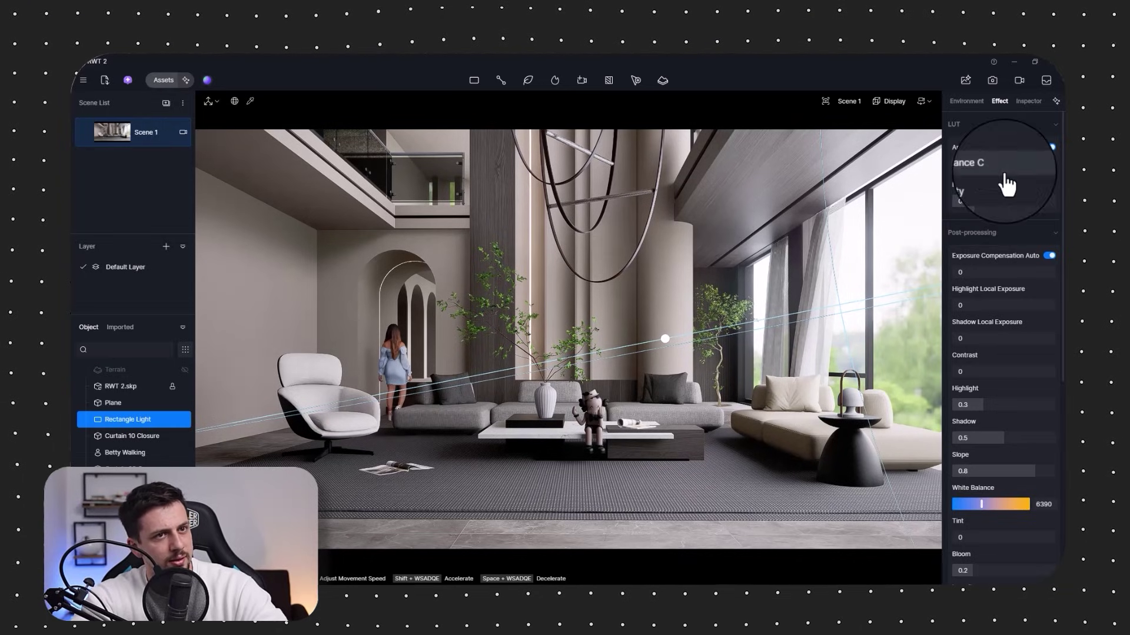
left_click(1046, 148)
left_click(1047, 147)
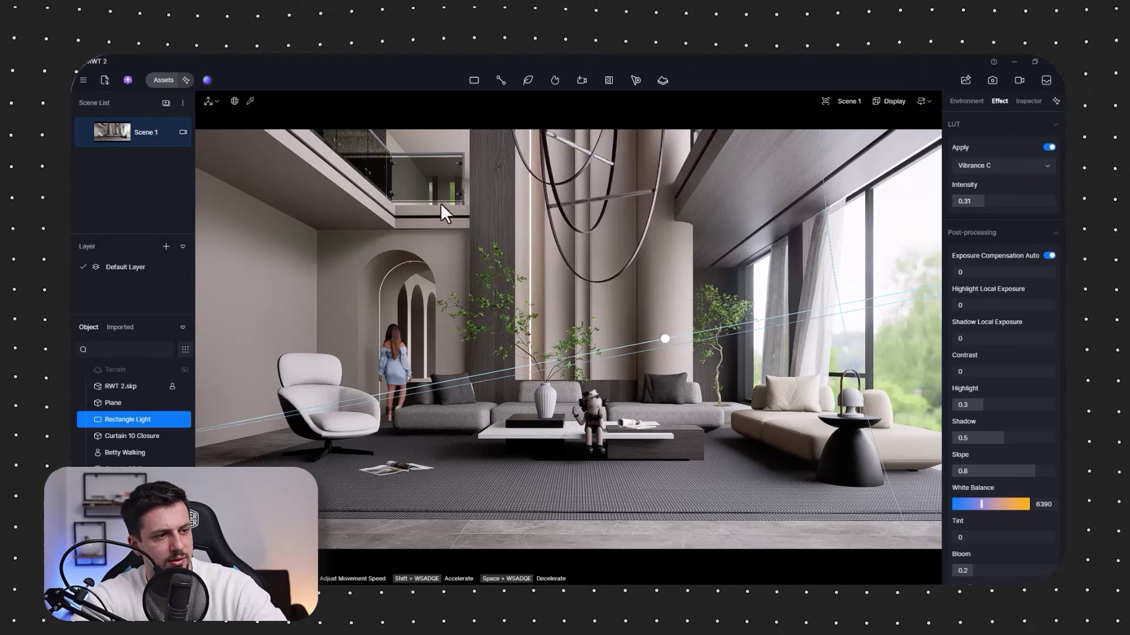
Render Scene 1 as a 1920 × 1080 still image at the original aspect ratio and open AI Post-Processing
left_click(992, 80)
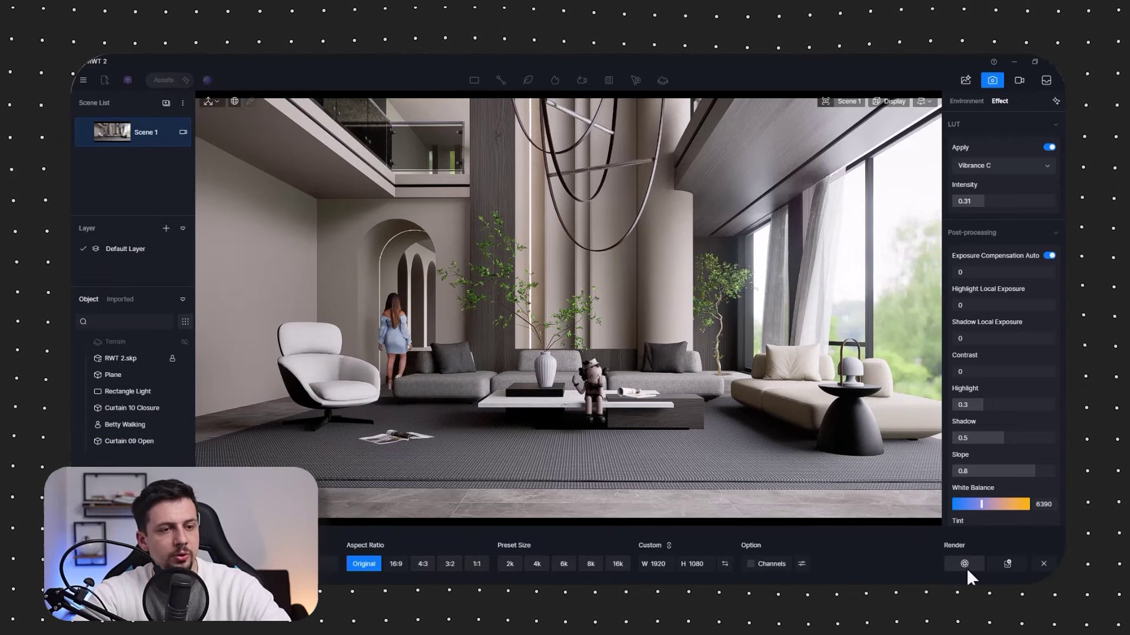
left_click(964, 564)
key("Return")
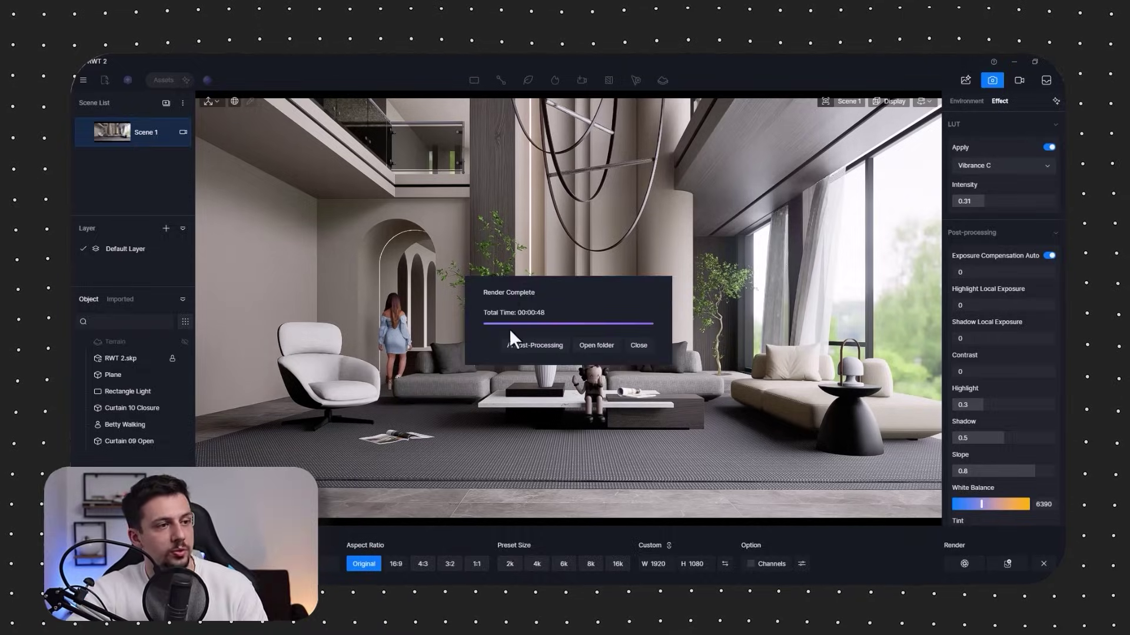
left_click(526, 344)
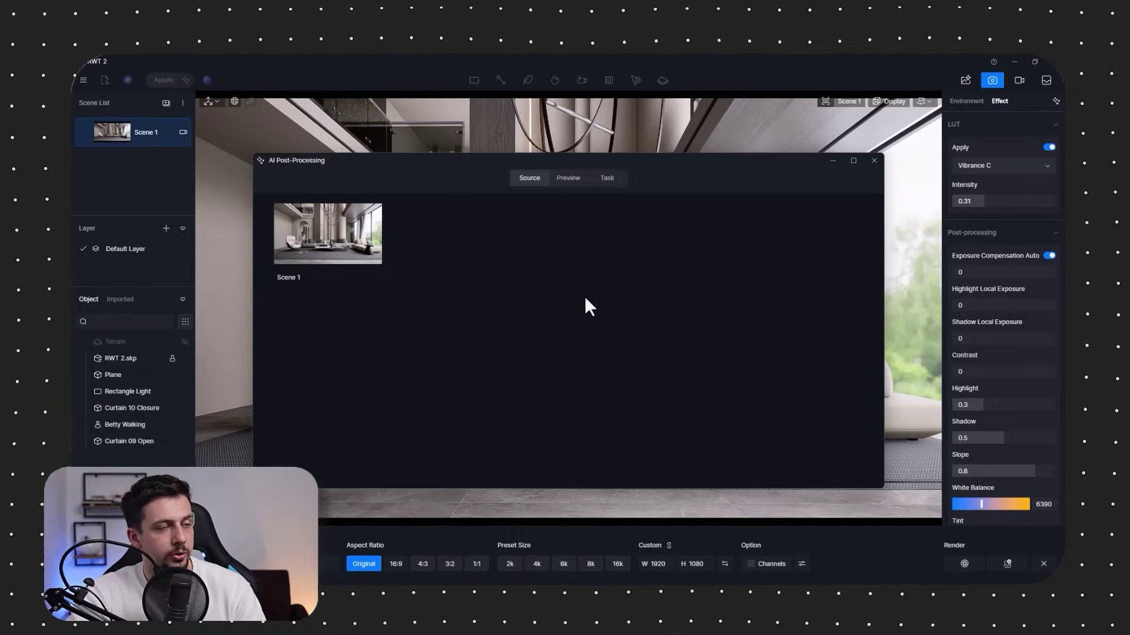
Maximize AI Post-Processing, open the Scene 1 render and run AI Enhancer with enhancement weight 1 and texture strength 0.4
left_click(854, 161)
left_click(139, 169)
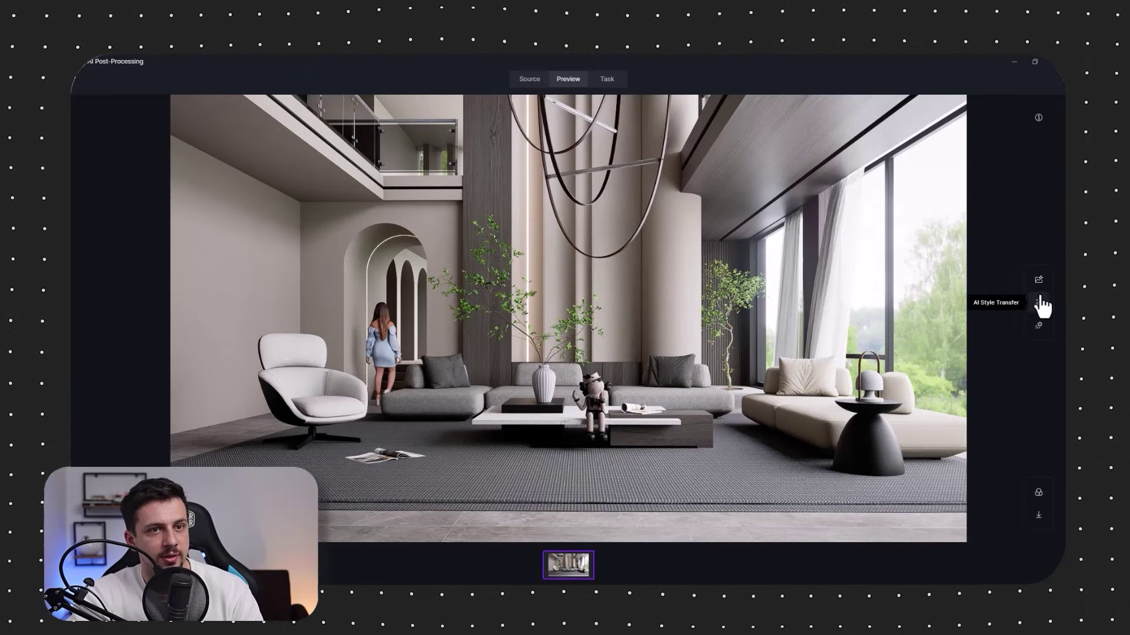
left_click(1039, 279)
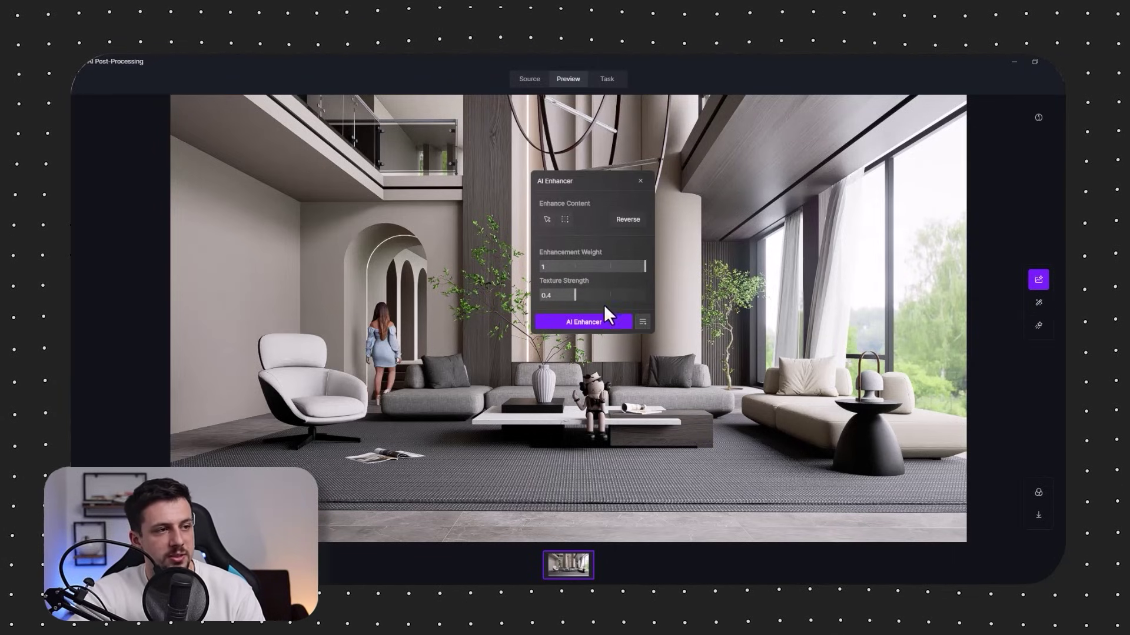
left_click(597, 324)
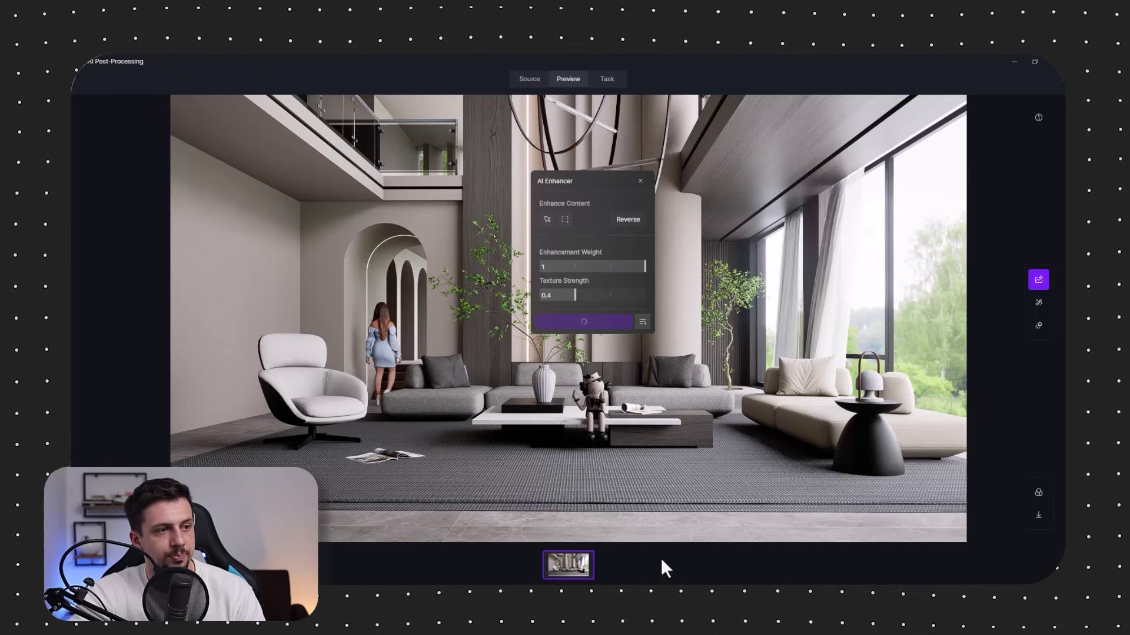
Choose the realistic Sunset style in AI Style Transfer and adjust its Style Transfer Weight
left_click(1038, 303)
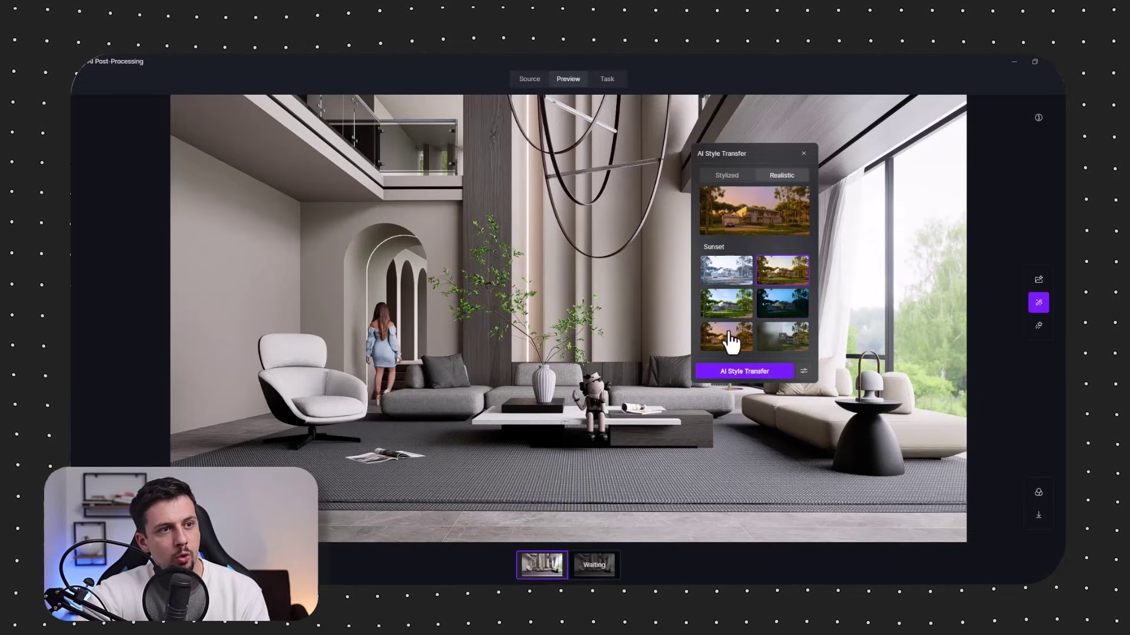
left_click(803, 373)
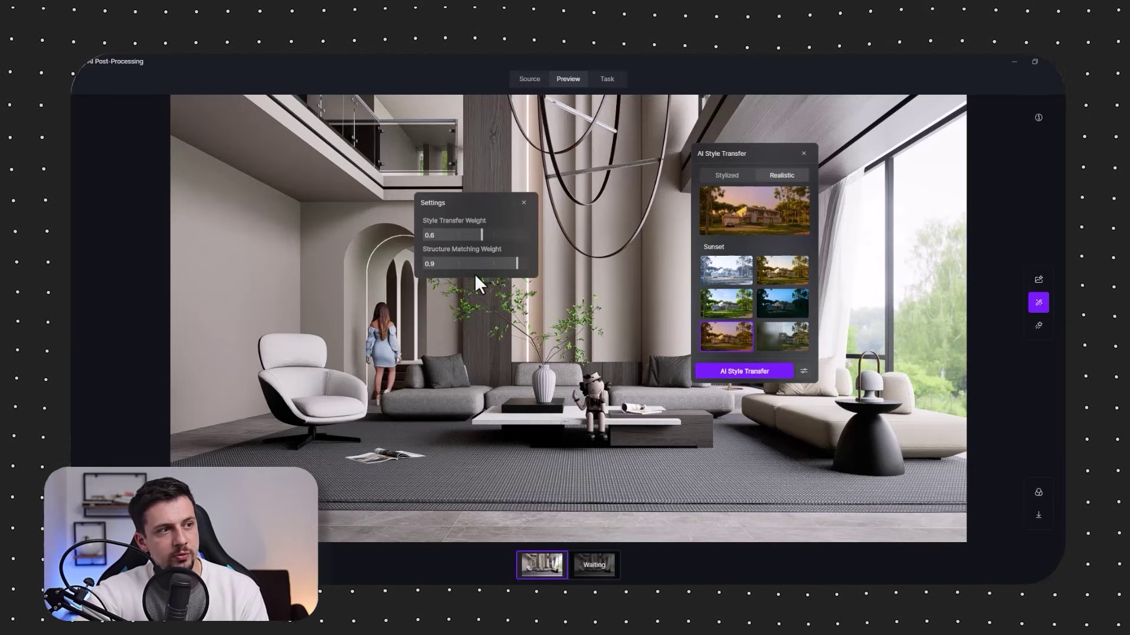
left_click_drag(505, 235, 512, 236)
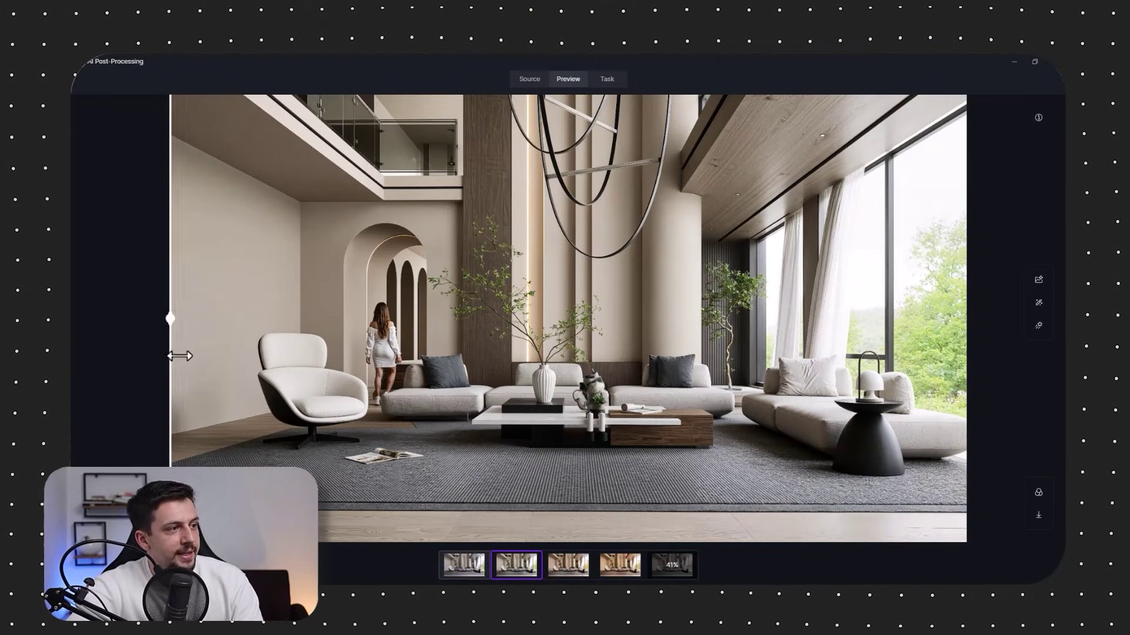
Compare the green-foliage version with the original render and review the AI Enhancer settings and the realistic AI Style Transfer options
left_click_drag(167, 309, 69, 291)
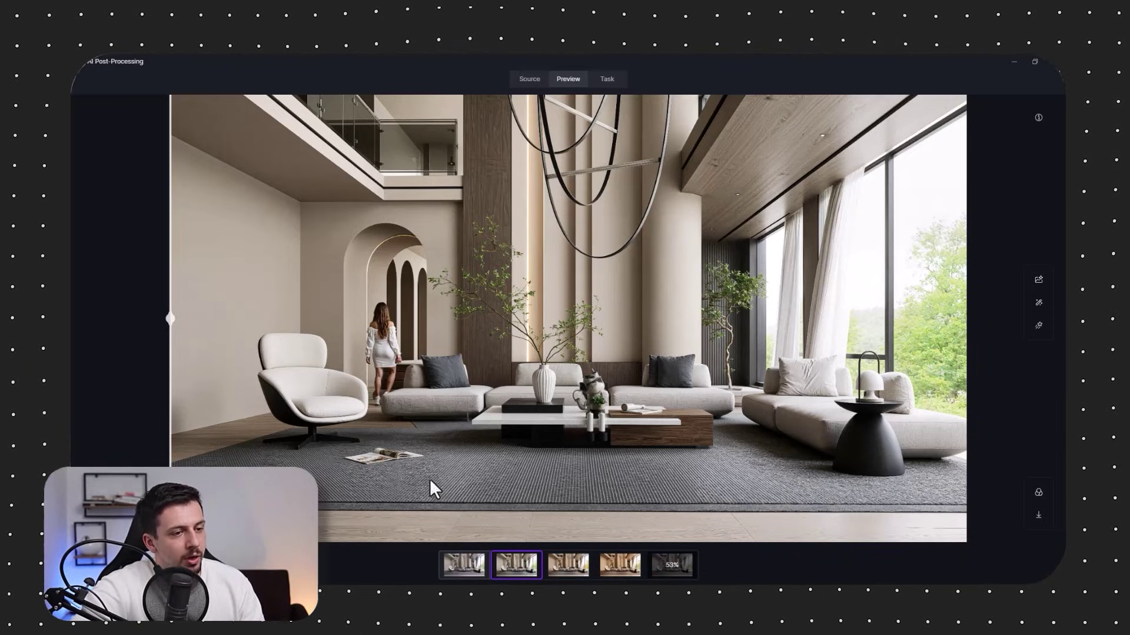
left_click(1039, 281)
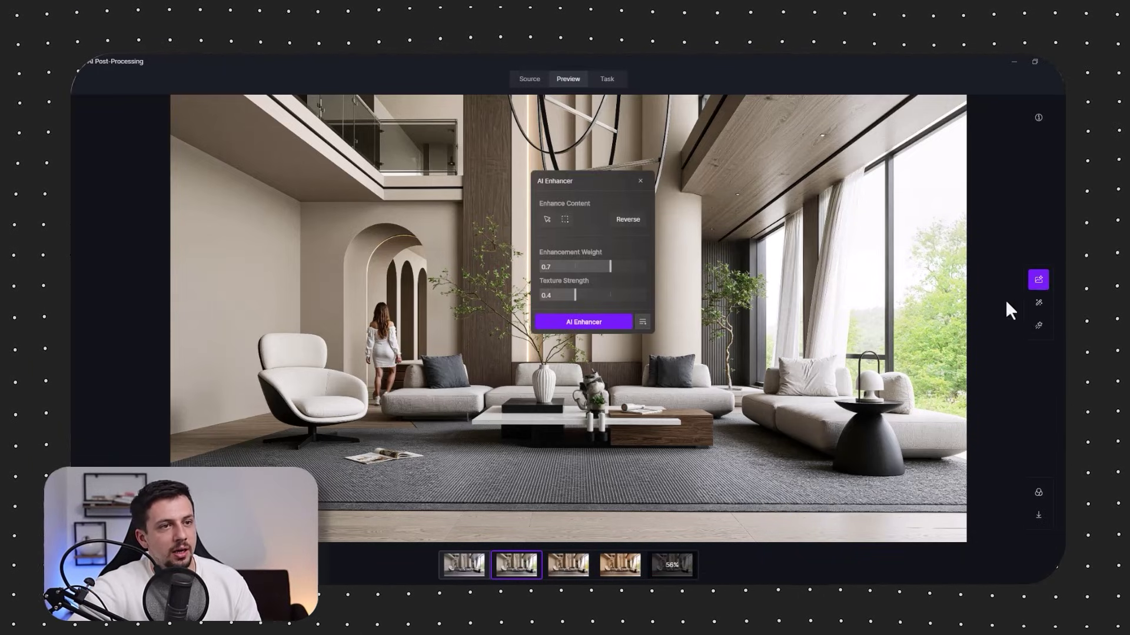
left_click(1038, 303)
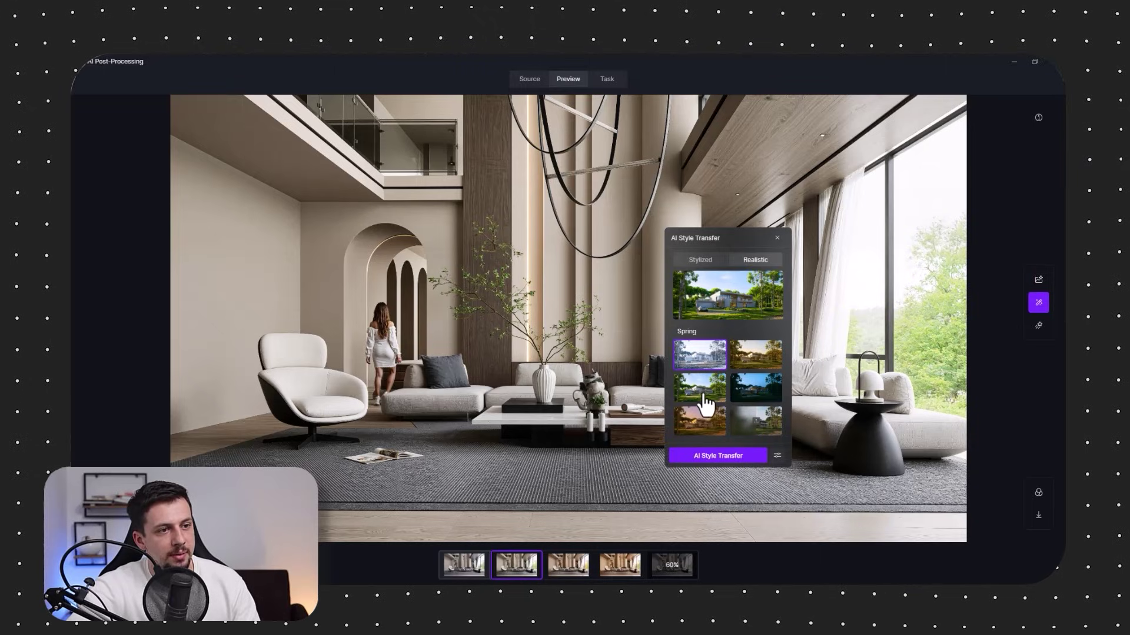
left_click(777, 238)
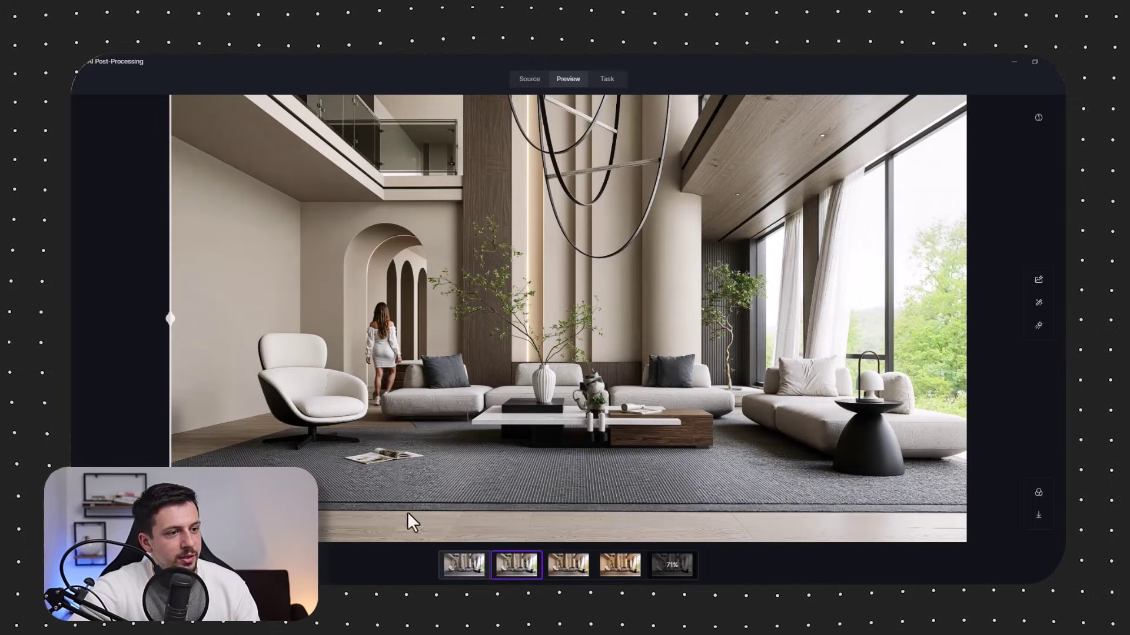
Inspect the autumn version up close around the sofas, coffee table and windows, and compare it with the original render
left_click(578, 566)
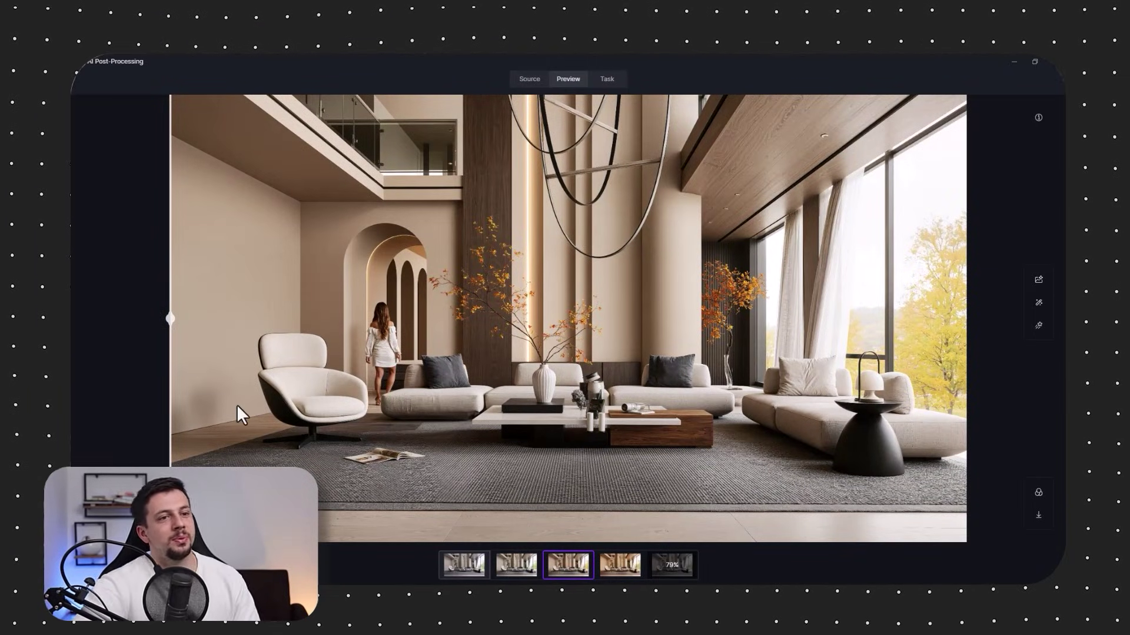
scroll(735, 306, "up", 5)
scroll(888, 318, "up", 5)
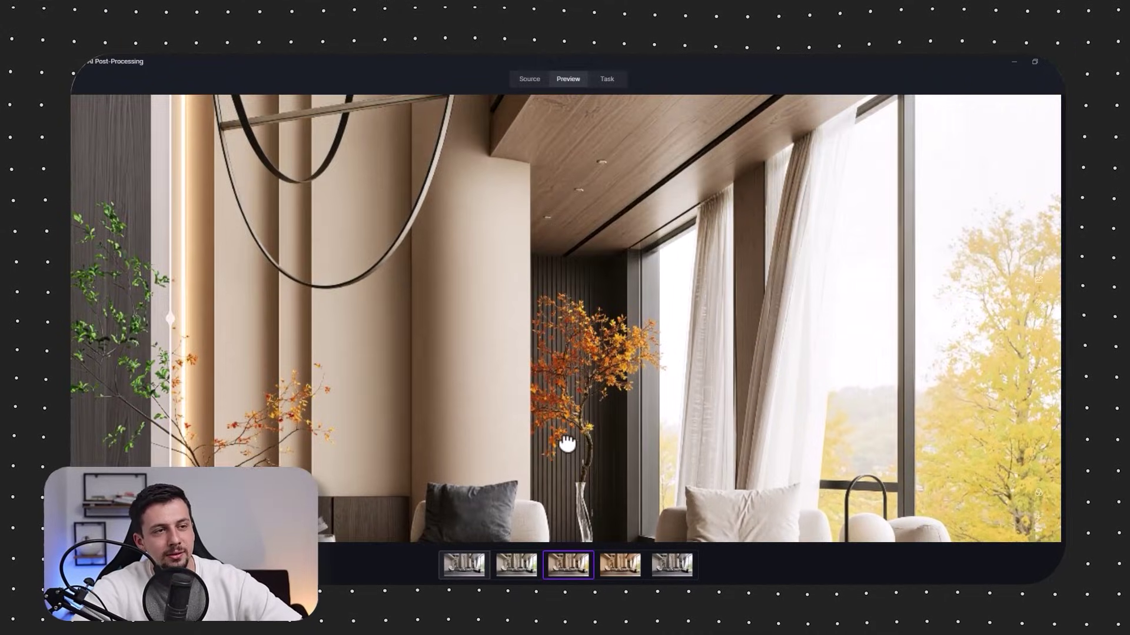
left_click_drag(567, 444, 592, 386)
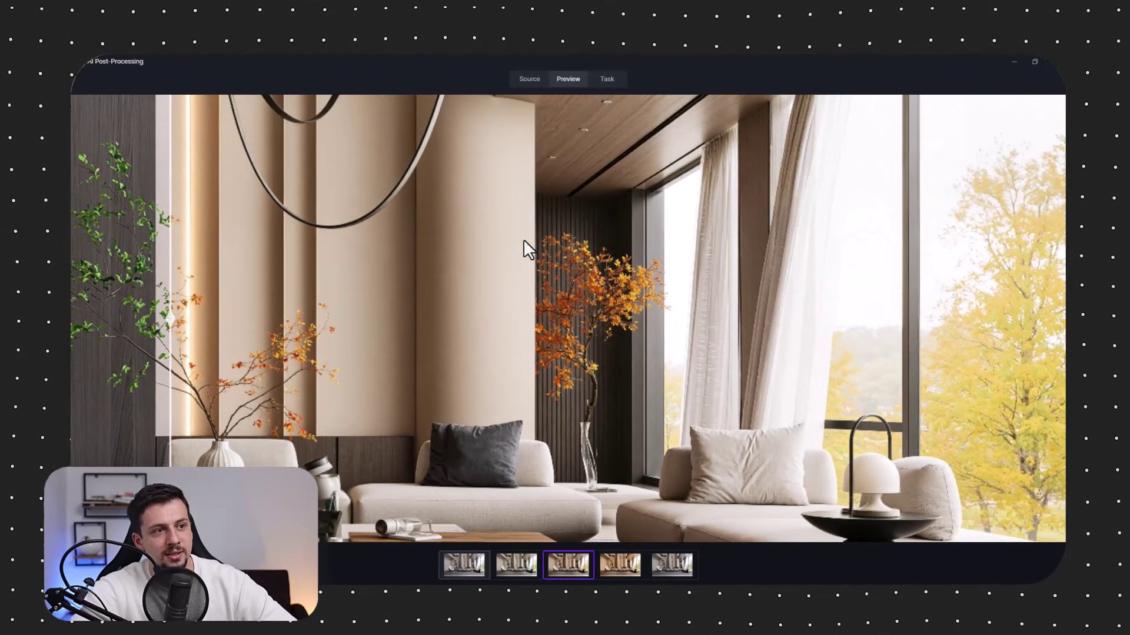
scroll(942, 225, "down", 8)
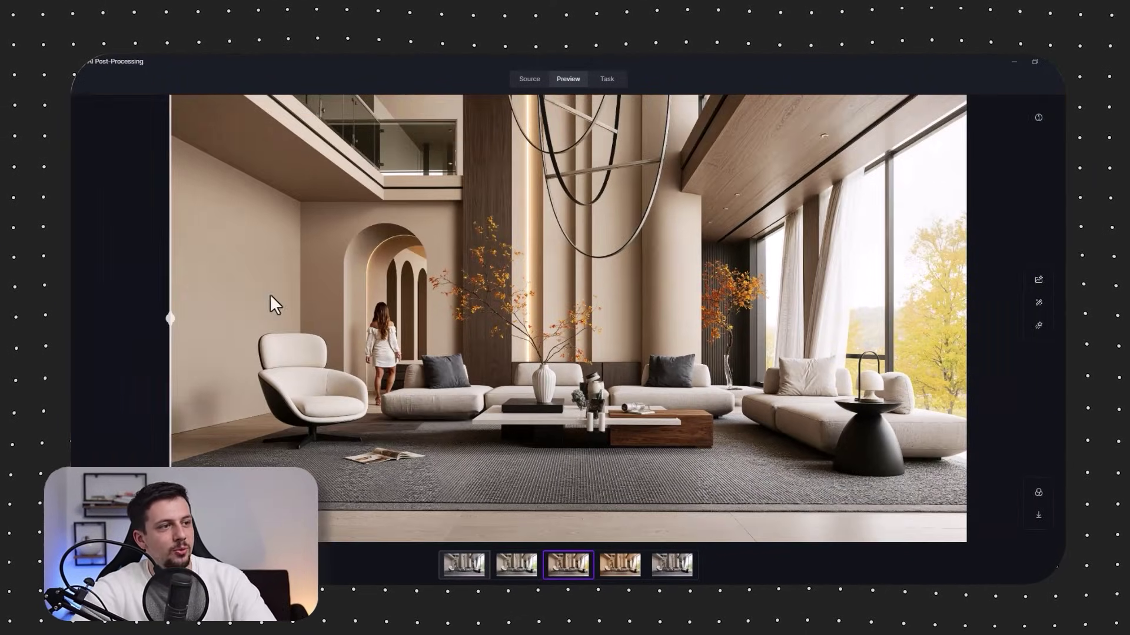
left_click_drag(177, 318, 72, 405)
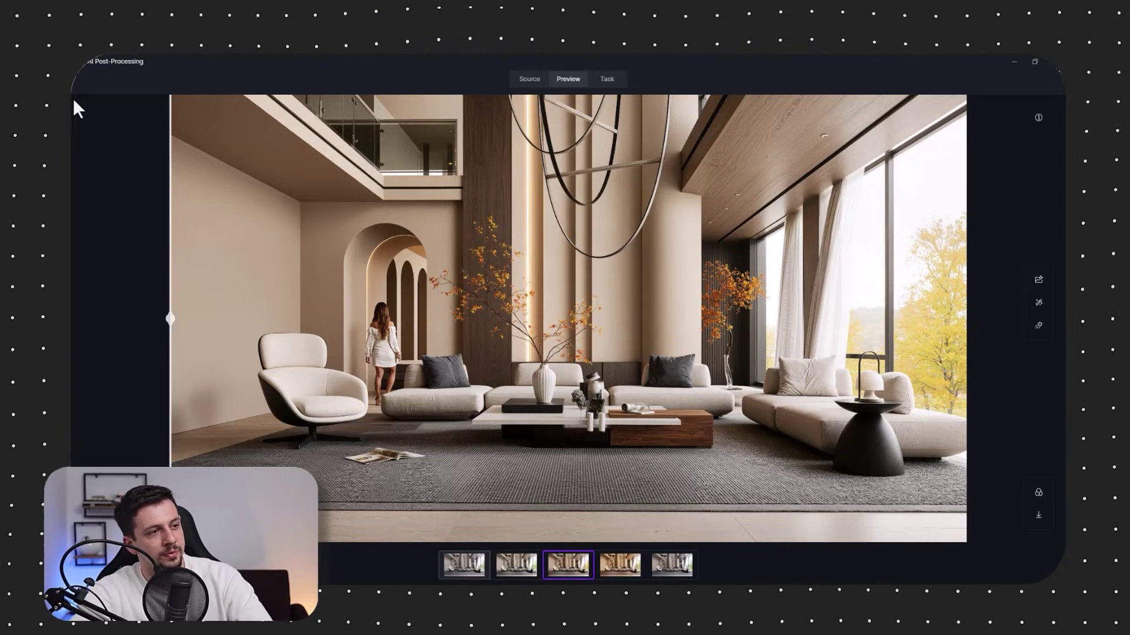
Compare the warm sunset version with the autumn one, and examine the AI-enhanced version against the original render
left_click(612, 559)
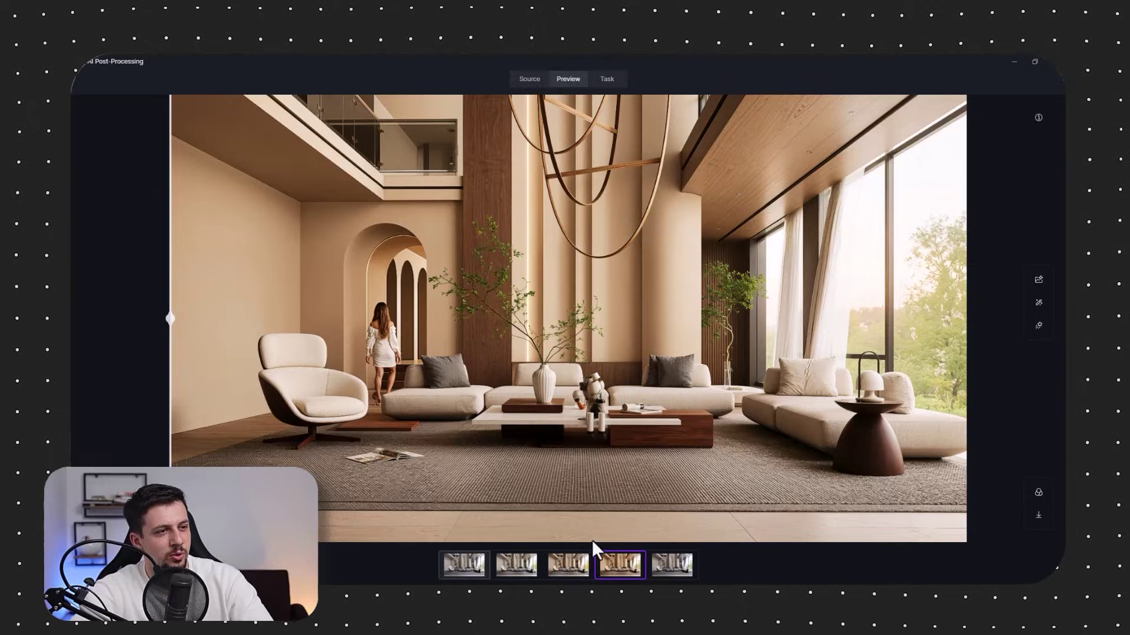
left_click(567, 556)
left_click(616, 558)
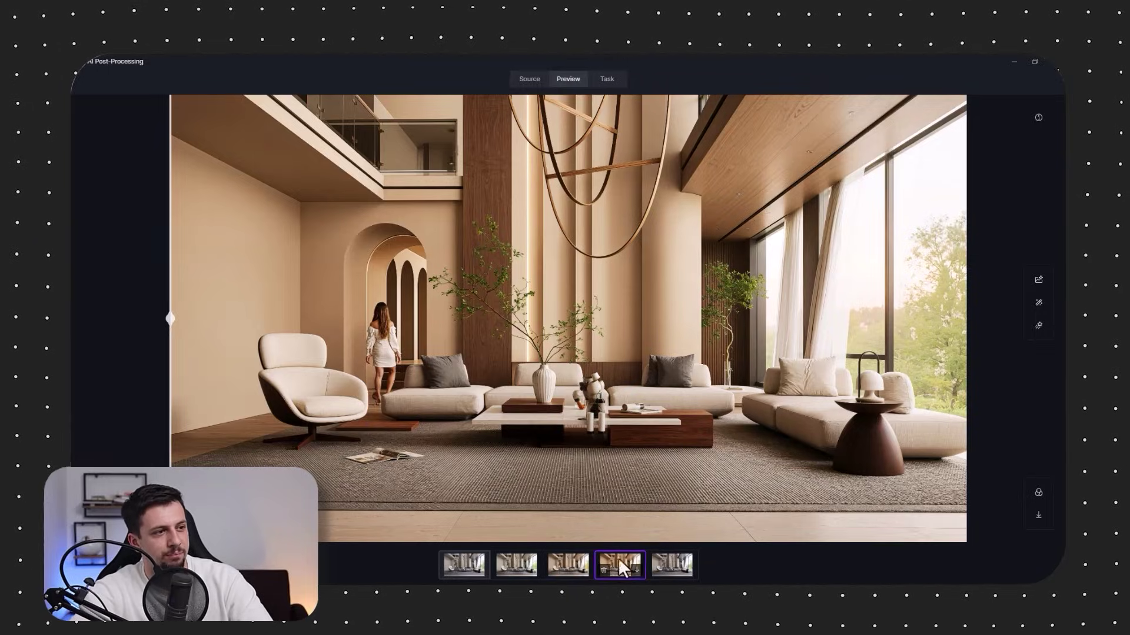
left_click(667, 556)
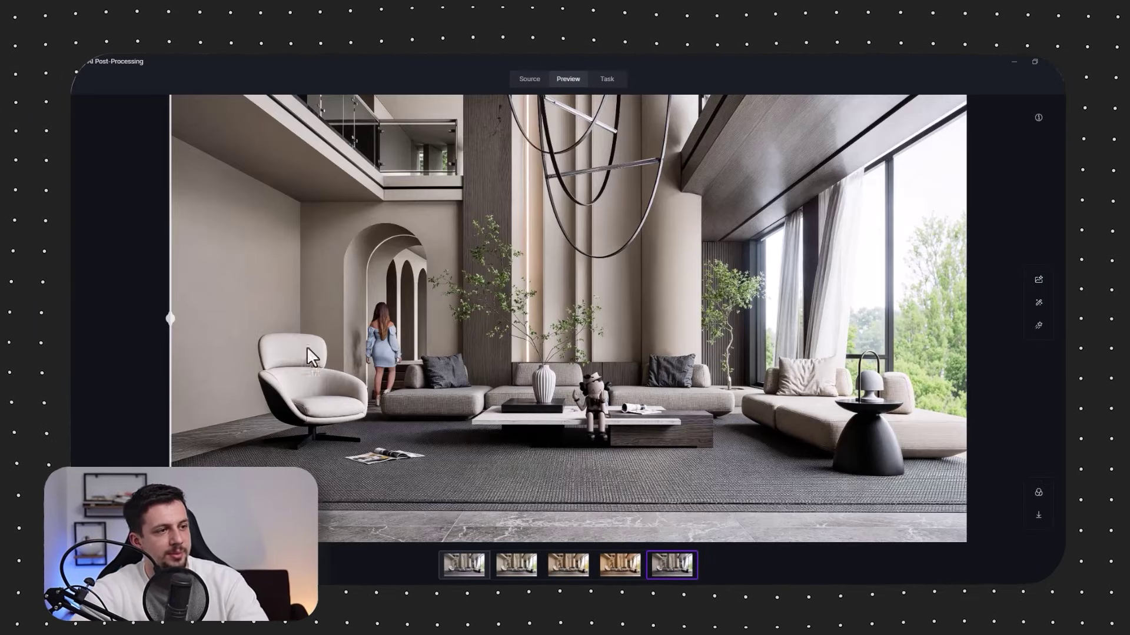
left_click_drag(173, 322, 74, 361)
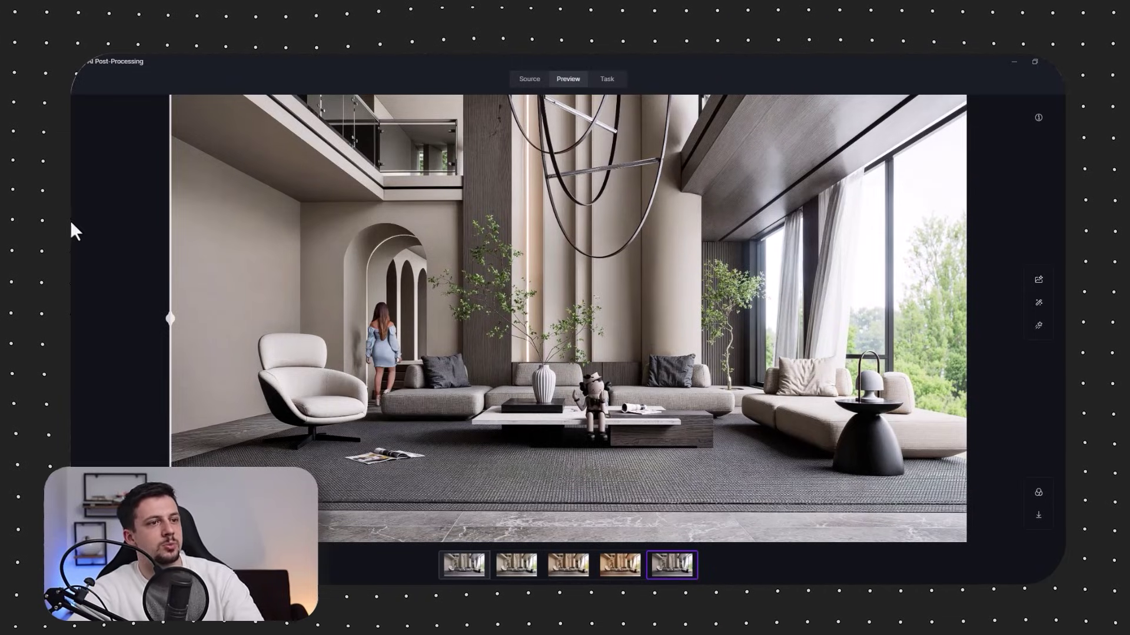
Compare the green-foliage style transfer version with the AI-enhanced version of the living room
left_click(515, 560)
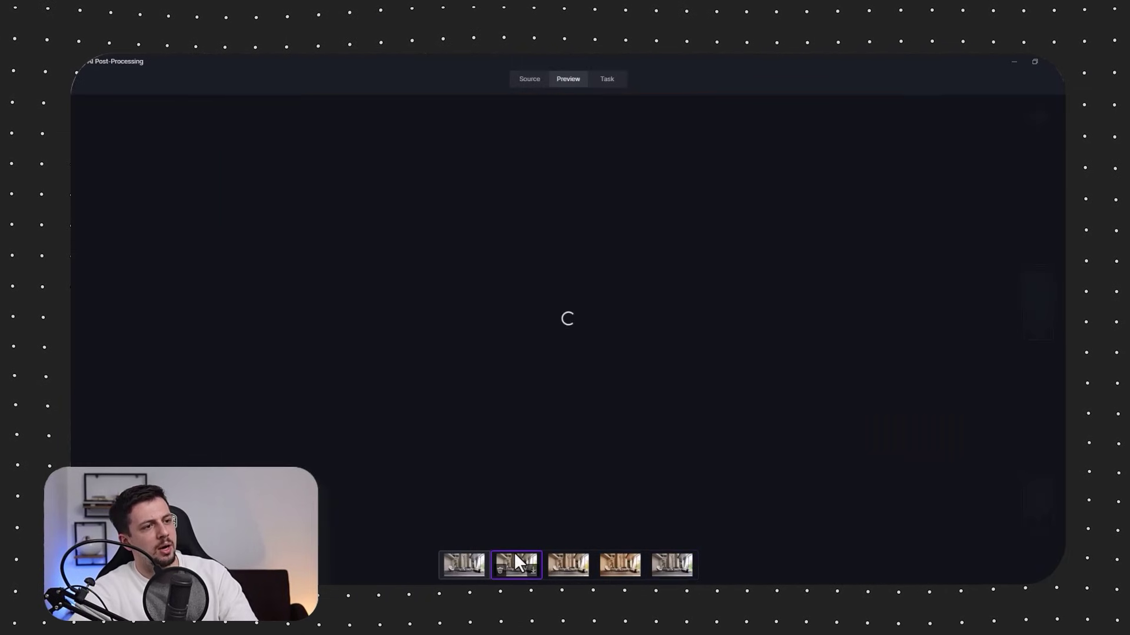
left_click(582, 554)
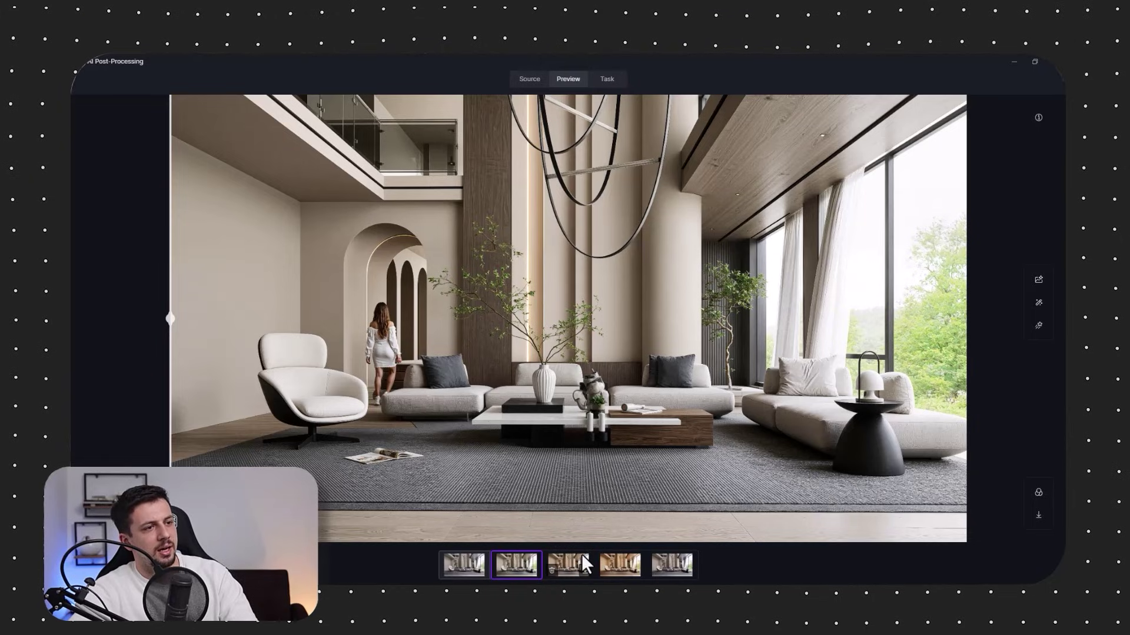
left_click(505, 558)
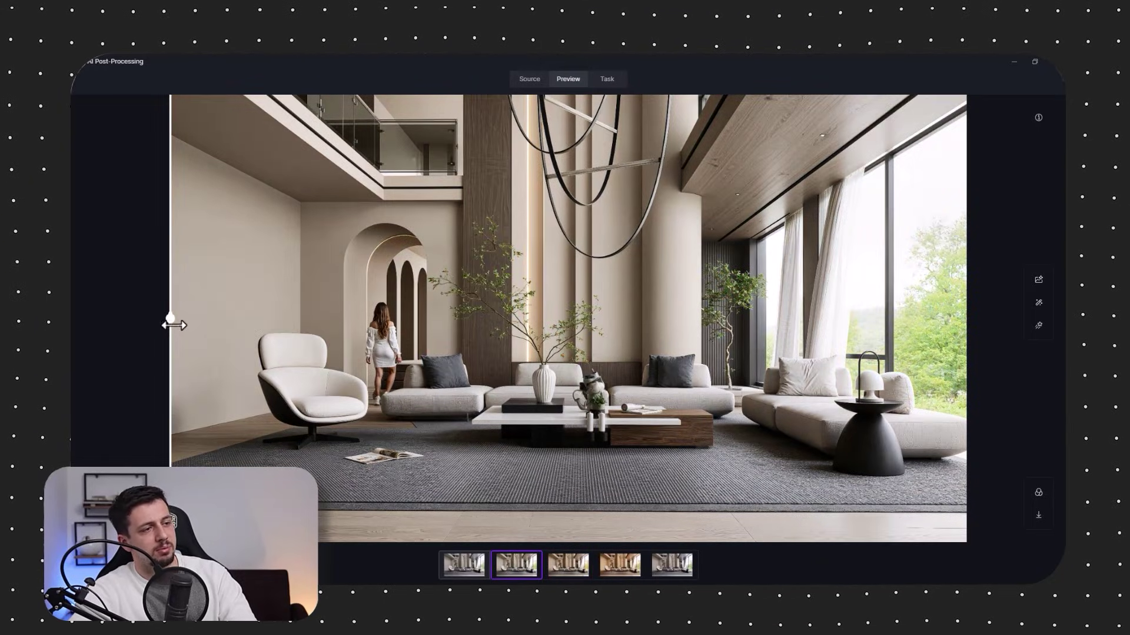
left_click(671, 562)
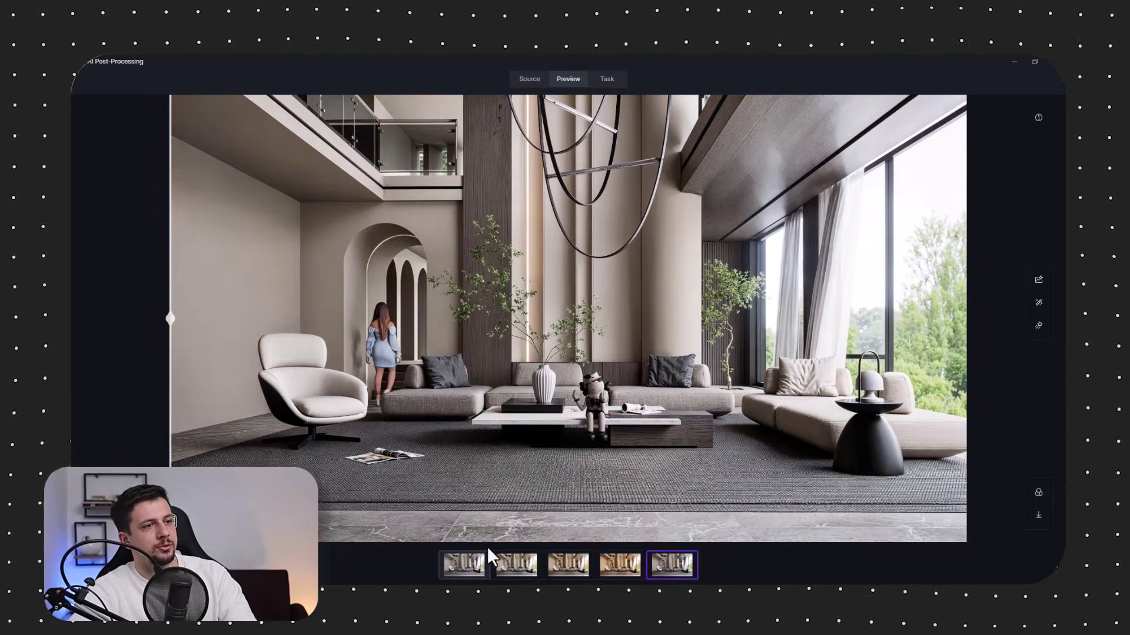
left_click(506, 554)
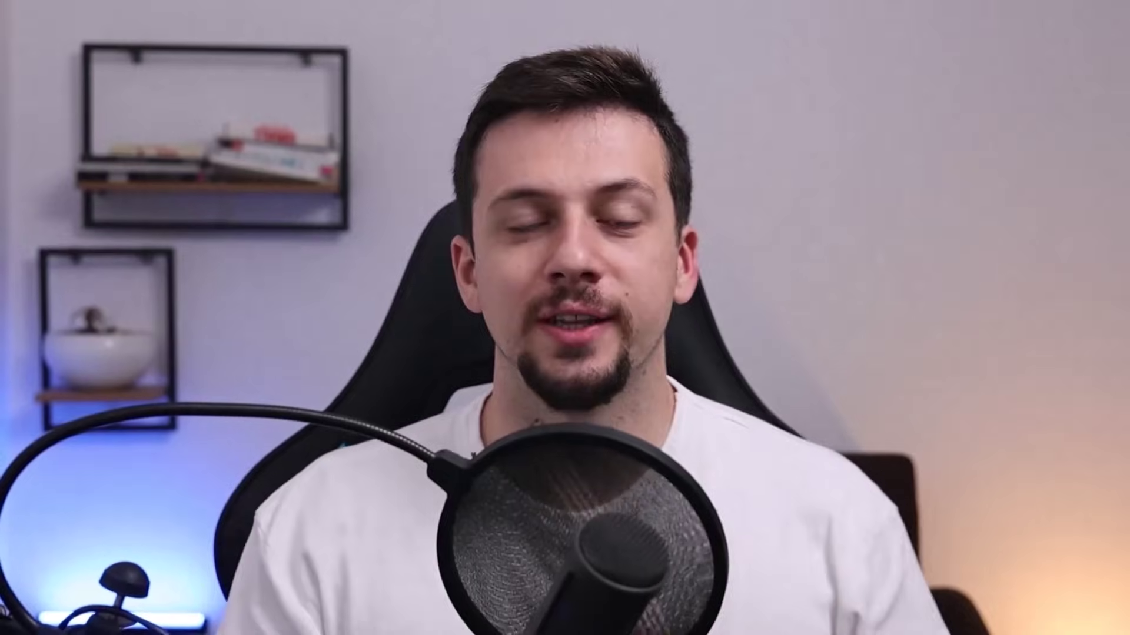